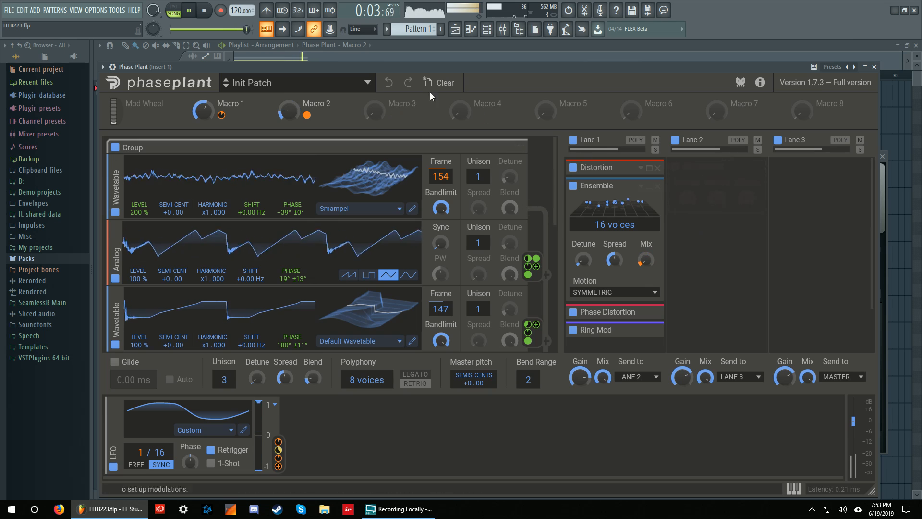
Step: Stop playback and inspect the Vocodex effect loaded on mixer Insert 1
key("space")
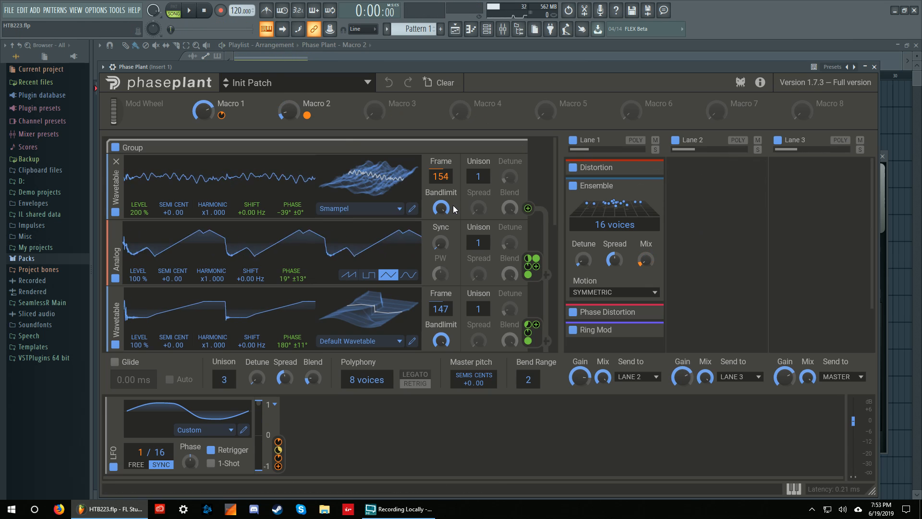
left_click(503, 29)
left_click(758, 232)
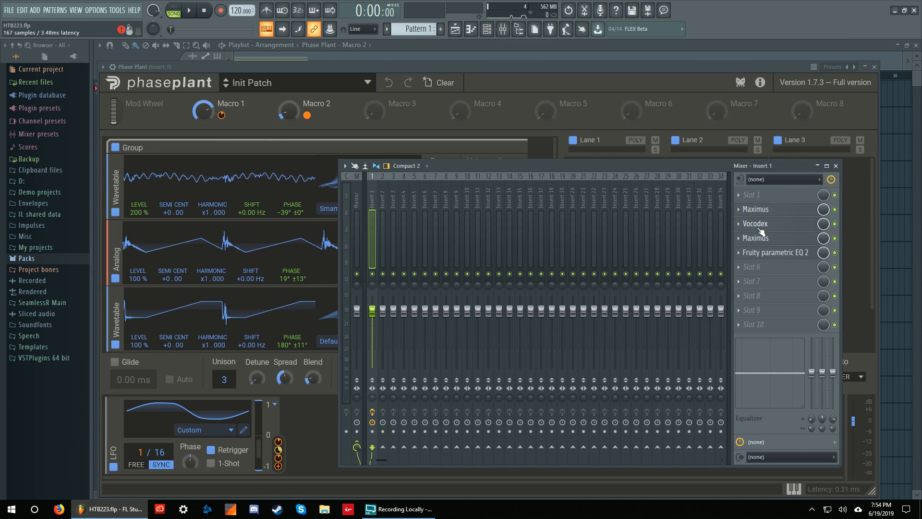
left_click_drag(719, 157, 680, 162)
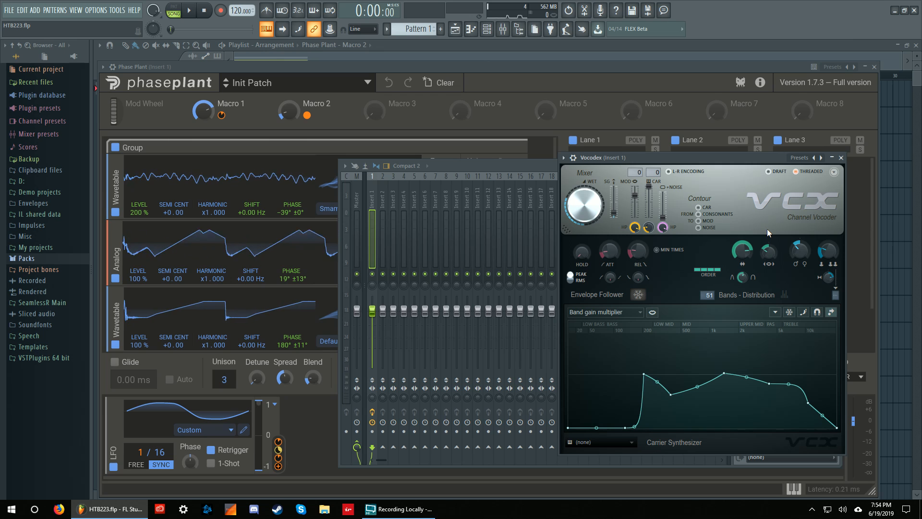
left_click(841, 157)
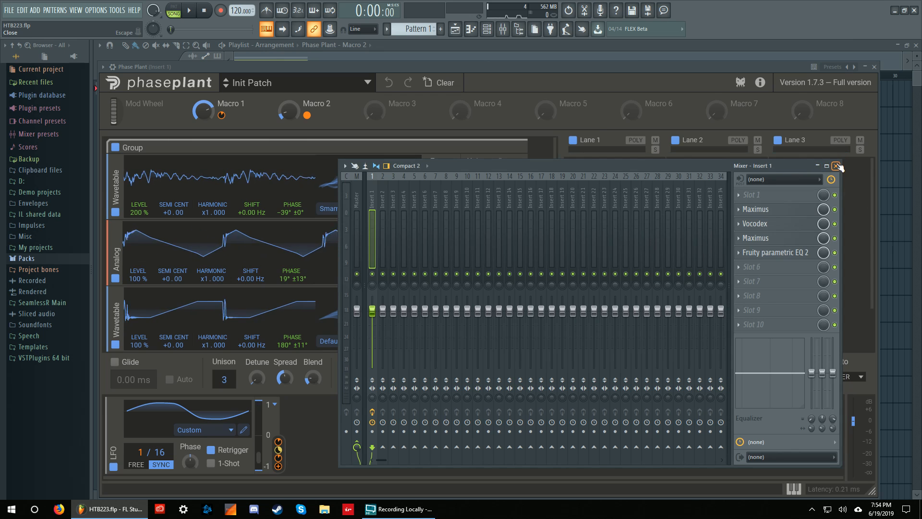
left_click(837, 166)
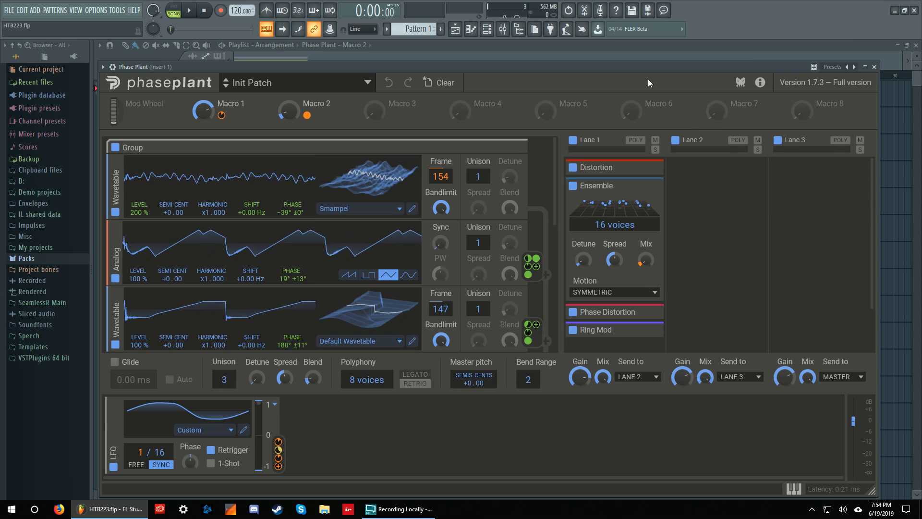
Step: Play the playlist arrangement of Pattern 1 with its Macro 1 and Macro 2 automation clips, then stop
left_click_drag(561, 69, 589, 298)
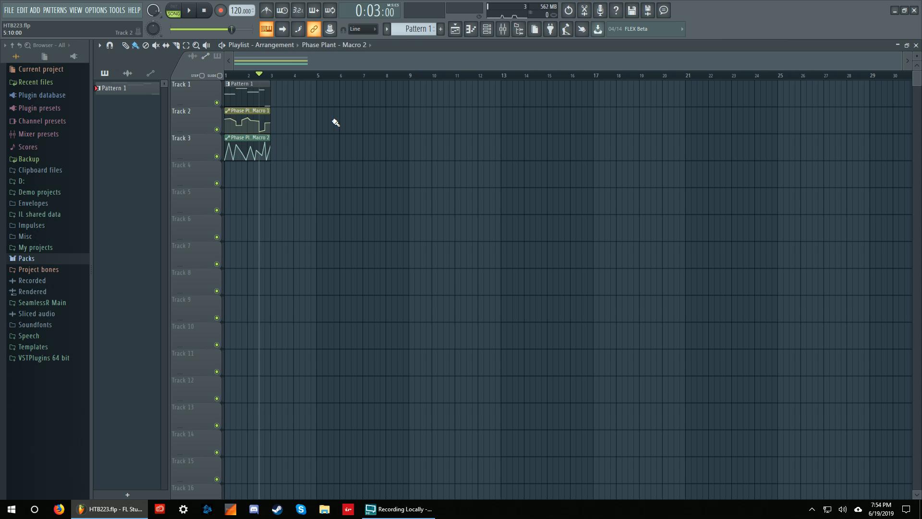
key("space")
key("space")
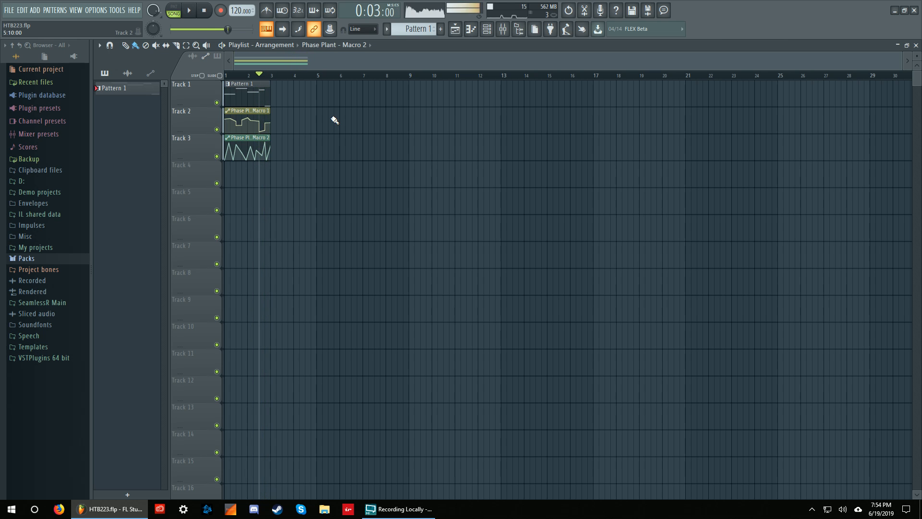
Step: View Pattern 1's notes in the piano roll and audition individual bass notes between C1 and C2
double_click(261, 97)
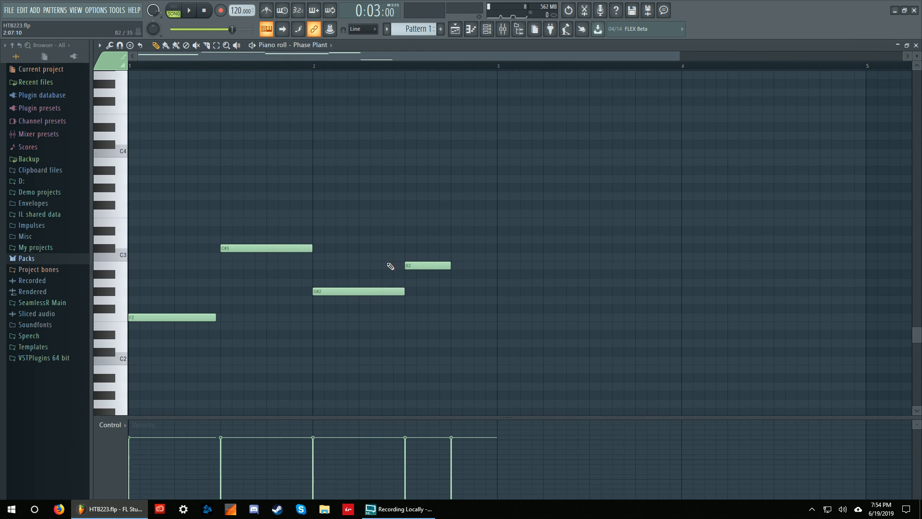
scroll(390, 266, "down", 5)
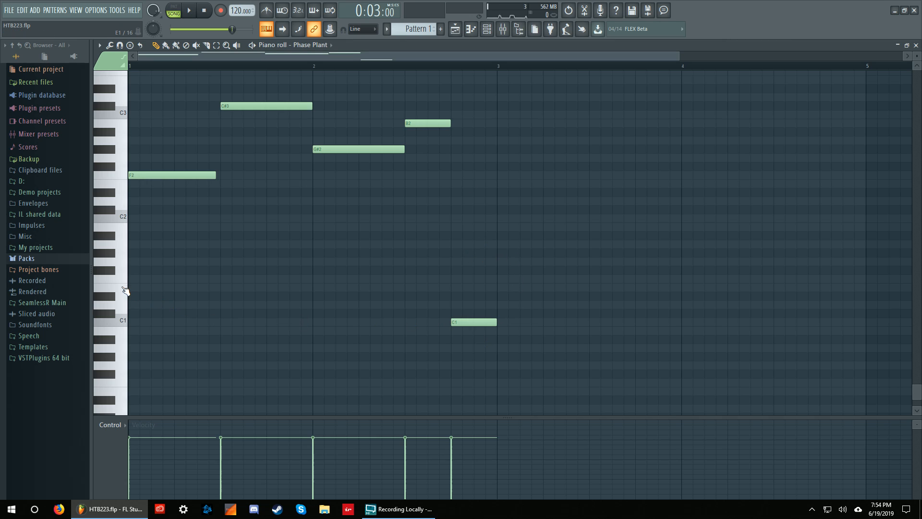
left_click(124, 283)
left_click(124, 250)
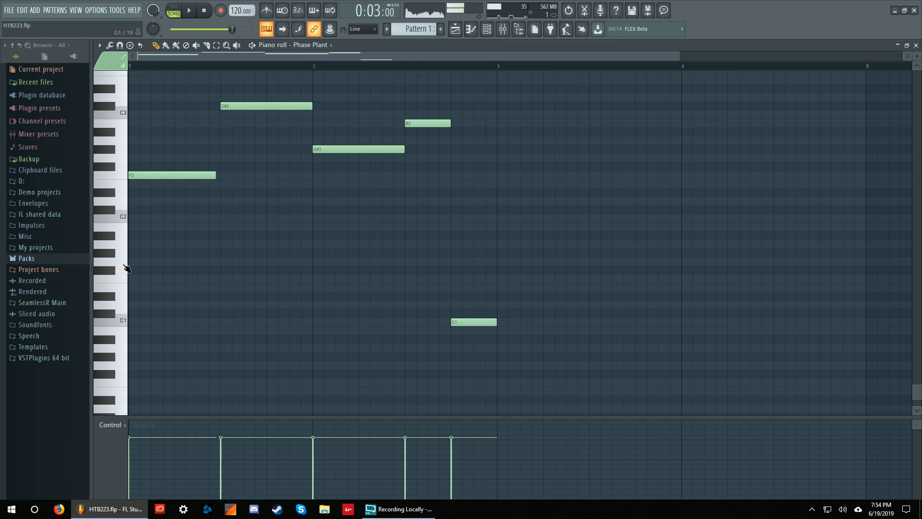
left_click(124, 264)
left_click_drag(144, 65, 94, 62)
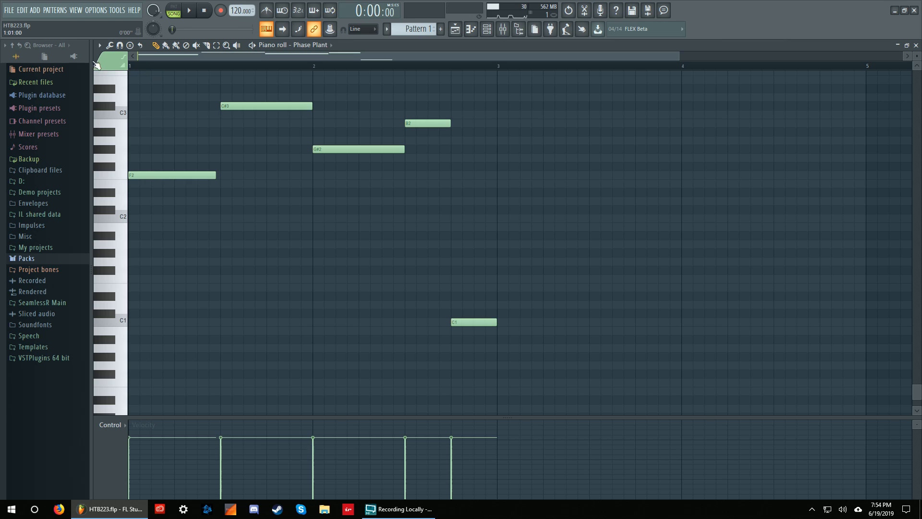
left_click(122, 263)
left_click_drag(129, 265, 125, 453)
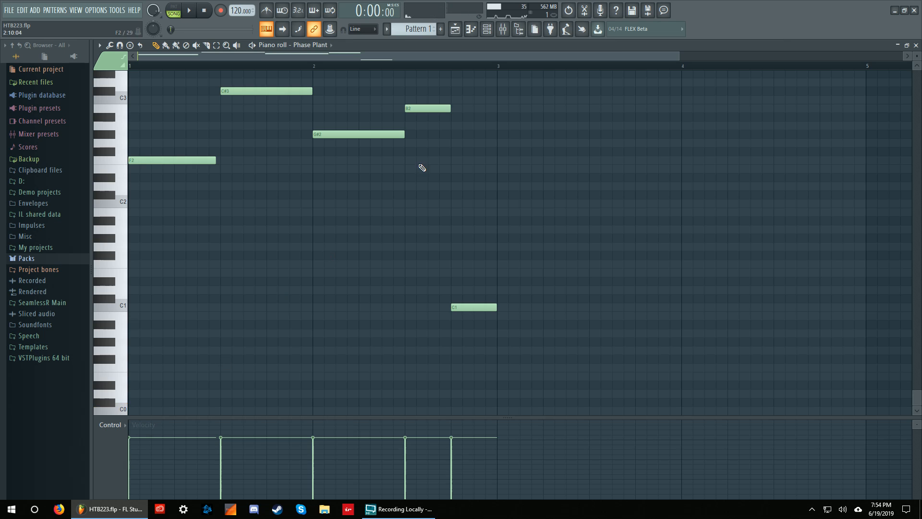
Step: Reopen the Phase Plant synth and move its window up to show the whole patch
left_click(487, 29)
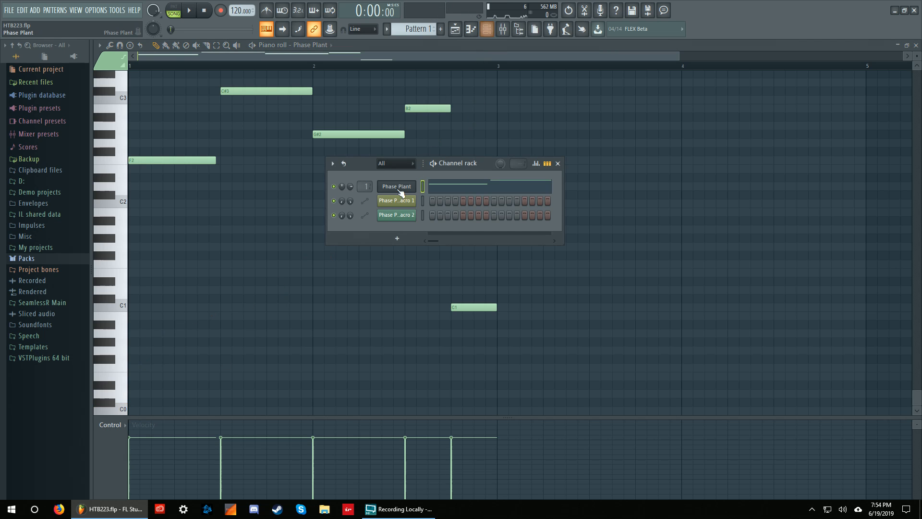
left_click(396, 187)
left_click_drag(359, 295, 326, 50)
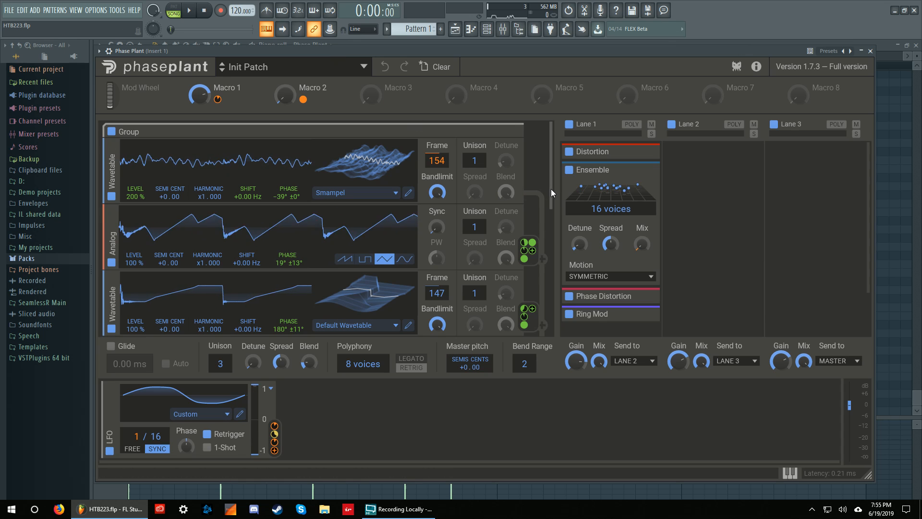
Step: Examine the Insert 1 effect chain and Phase Plant's generator groups, including the foldback distortion and Aux group
left_click(503, 30)
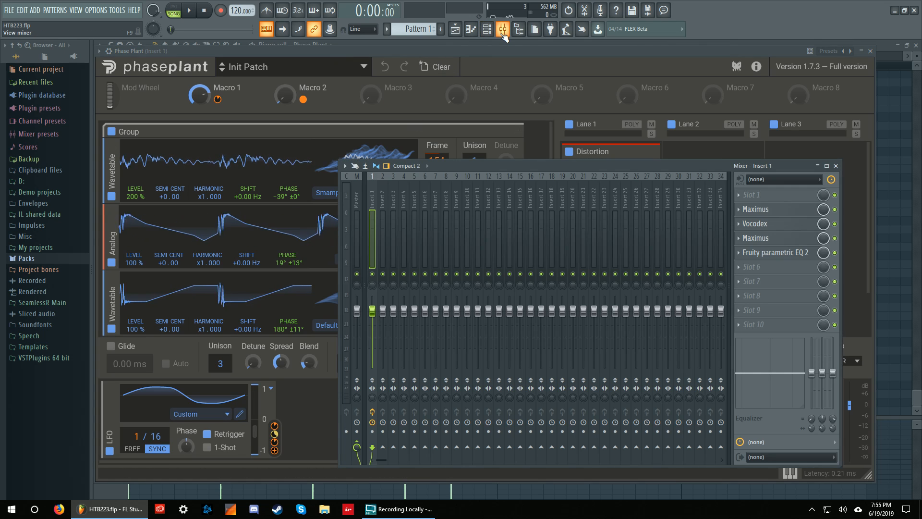
left_click(503, 33)
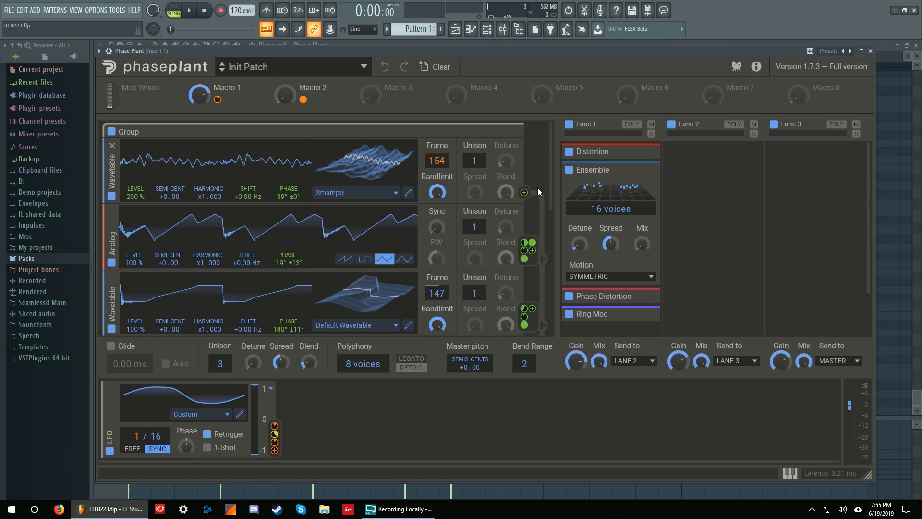
scroll(538, 187, "down", 5)
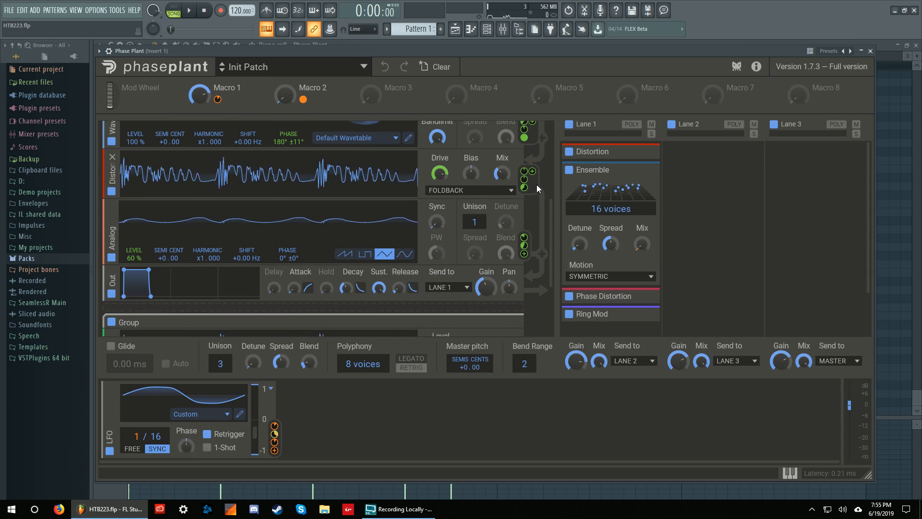
scroll(537, 188, "down", 2)
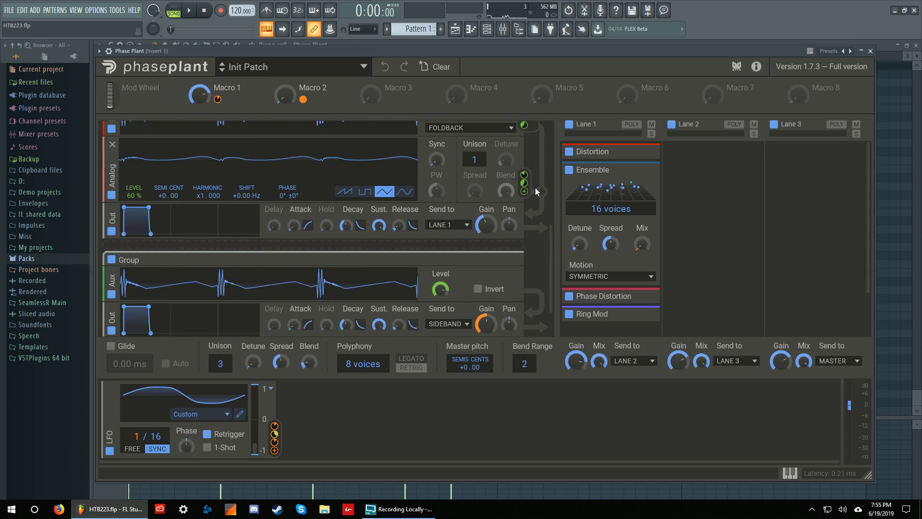
scroll(535, 191, "up", 7)
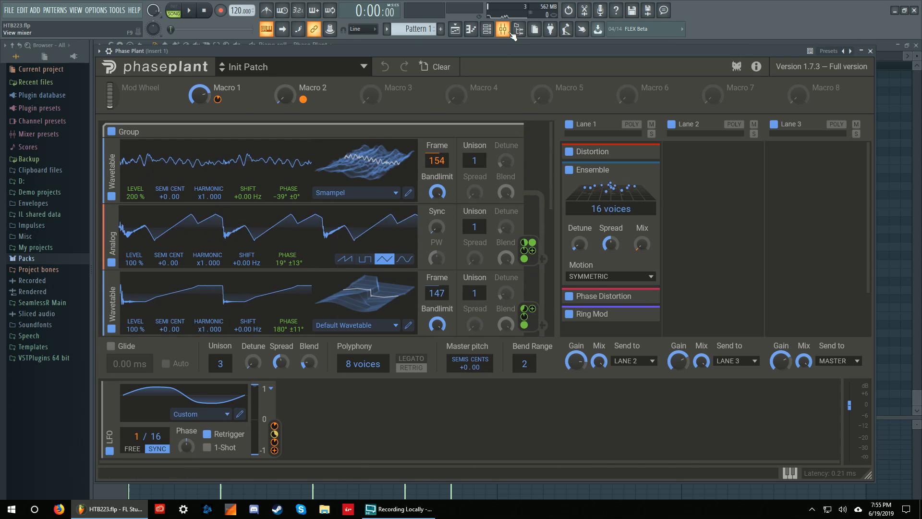
Step: Open Fruity parametric EQ 2 on mixer Insert 1 and play the bass to examine its spectrum
left_click(511, 33)
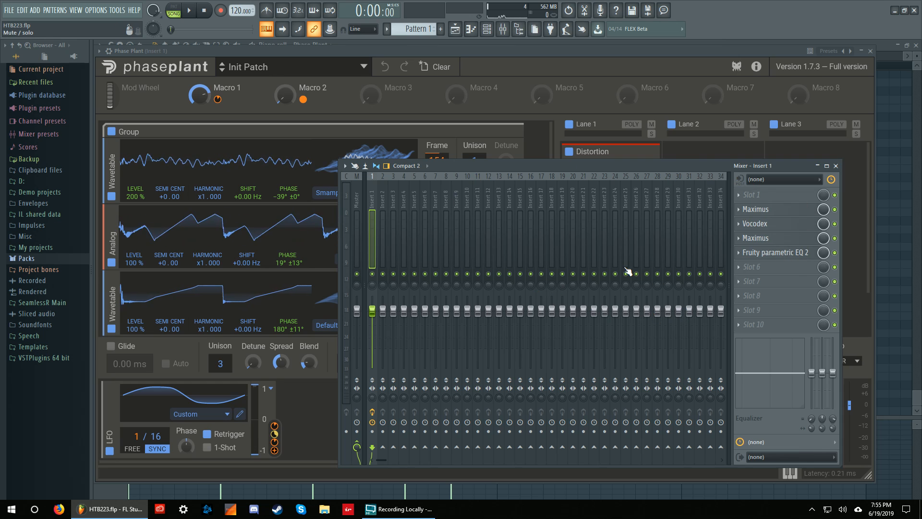
left_click(786, 253)
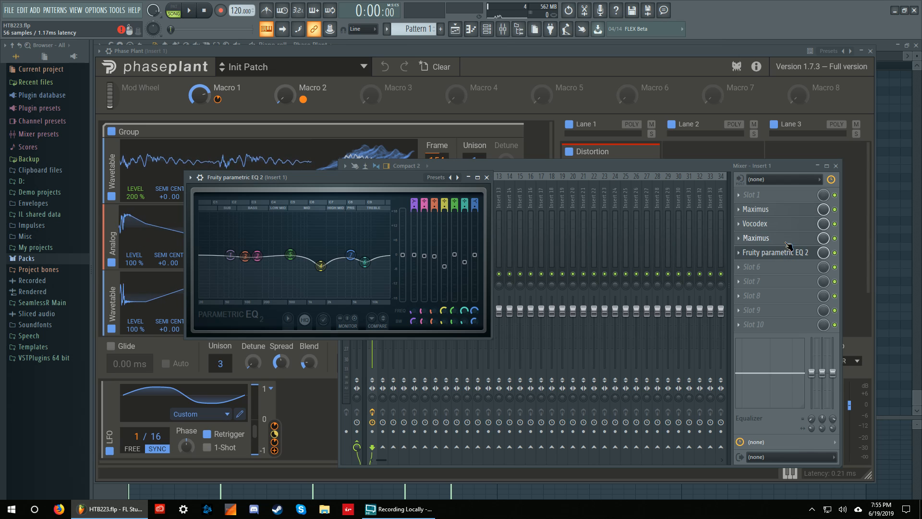
left_click(787, 244)
left_click(788, 244)
left_click(787, 244)
left_click(787, 243)
left_click(788, 253)
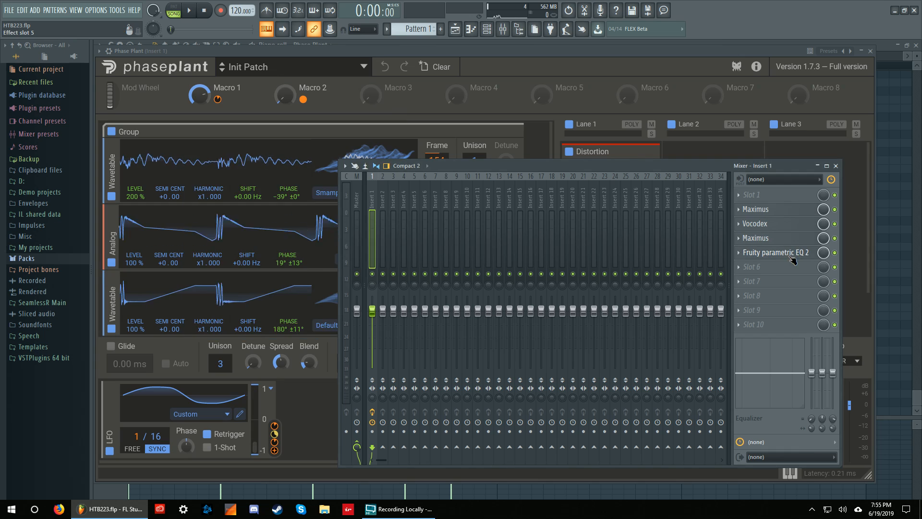
key("space")
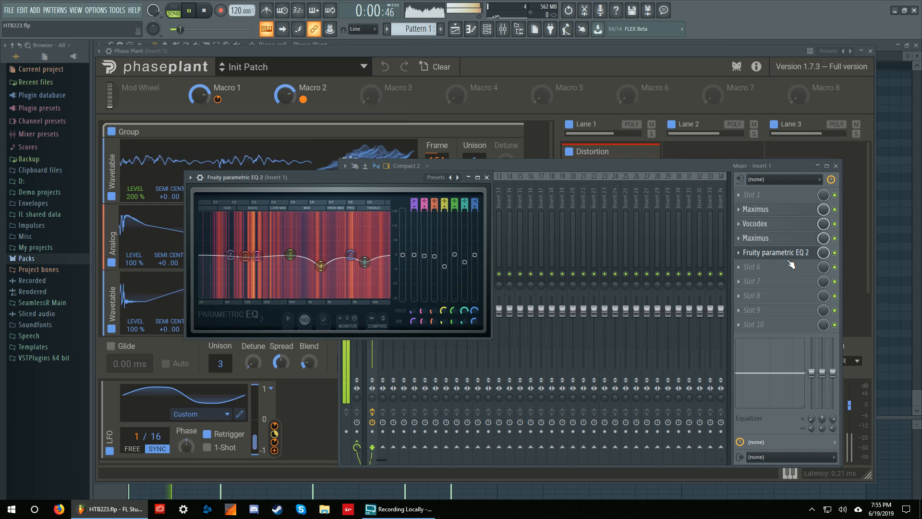
key("space")
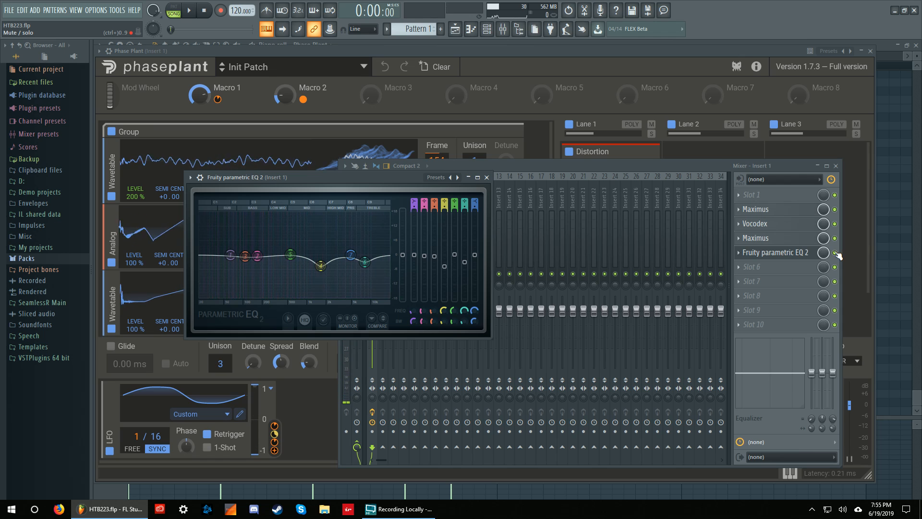
Step: Bypass Fruity parametric EQ 2 to hear the bass without it, and re-enable the effect
left_click(836, 253)
key("space")
left_click(322, 178)
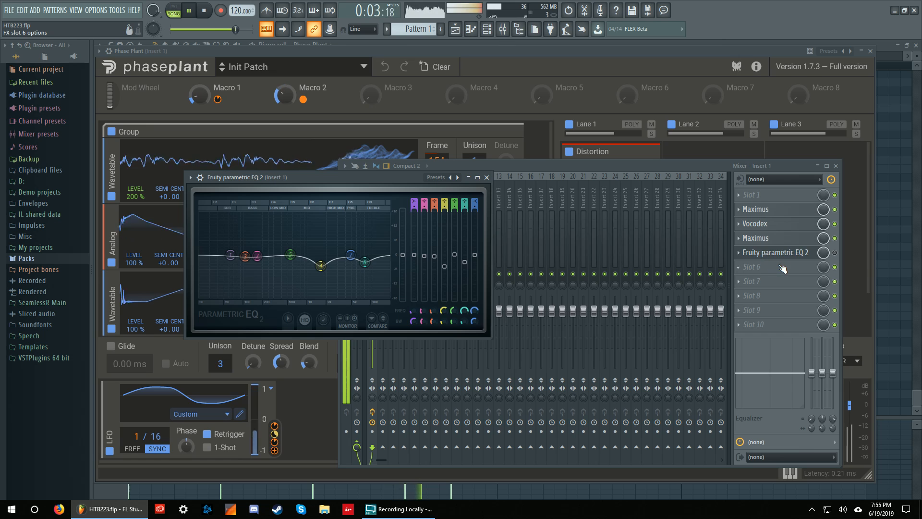
key("space")
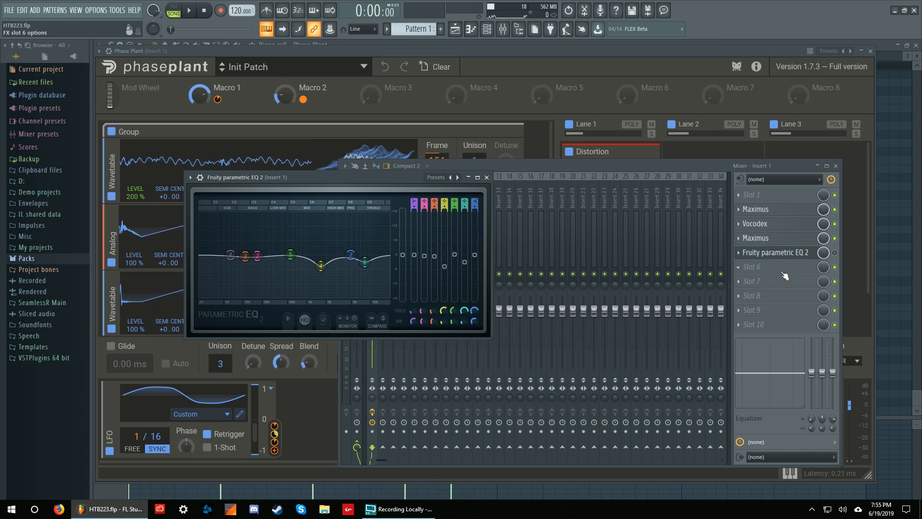
left_click(834, 253)
left_click(318, 178)
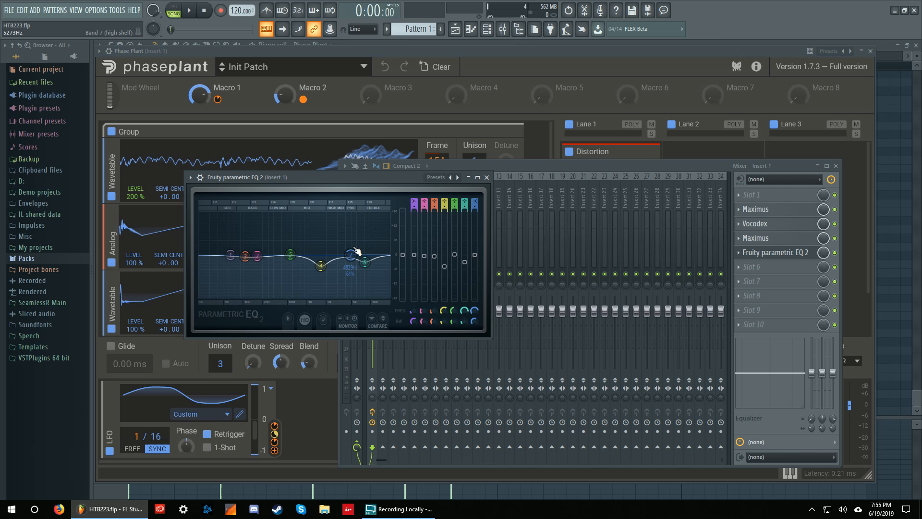
Step: Enlarge the Fruity parametric EQ 2 window and reset bands 2 and 3
left_click_drag(489, 338, 726, 402)
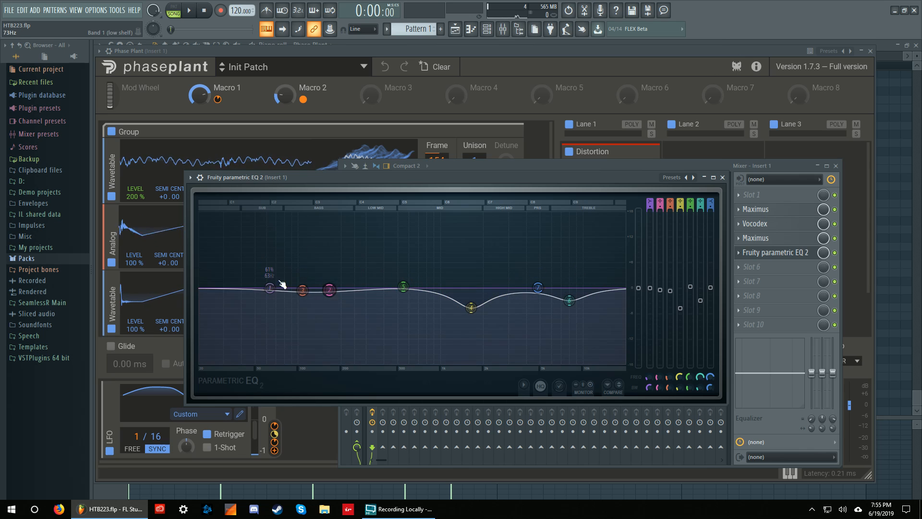
right_click(332, 291)
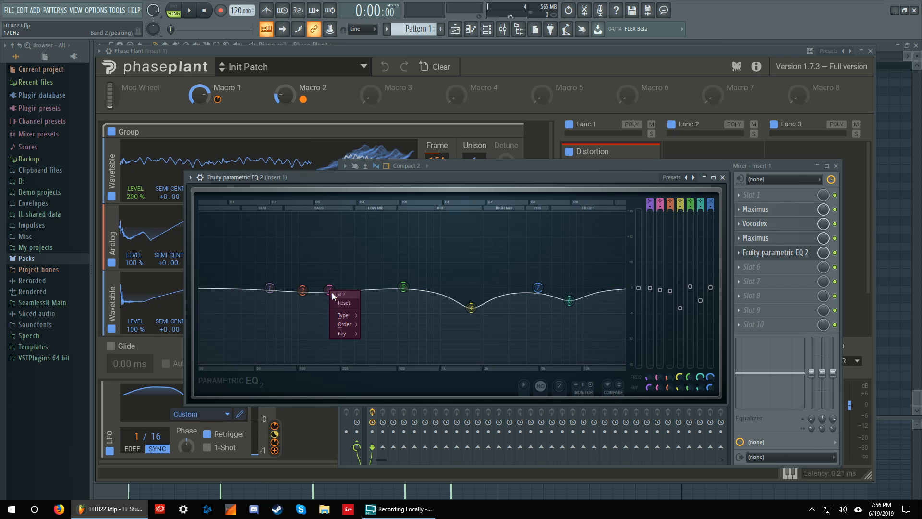
left_click(343, 303)
right_click(303, 292)
left_click(320, 303)
Step: While the bass plays, place shallow cuts with band 2 at about 116 Hz and band 3 at about 224 Hz
key("space")
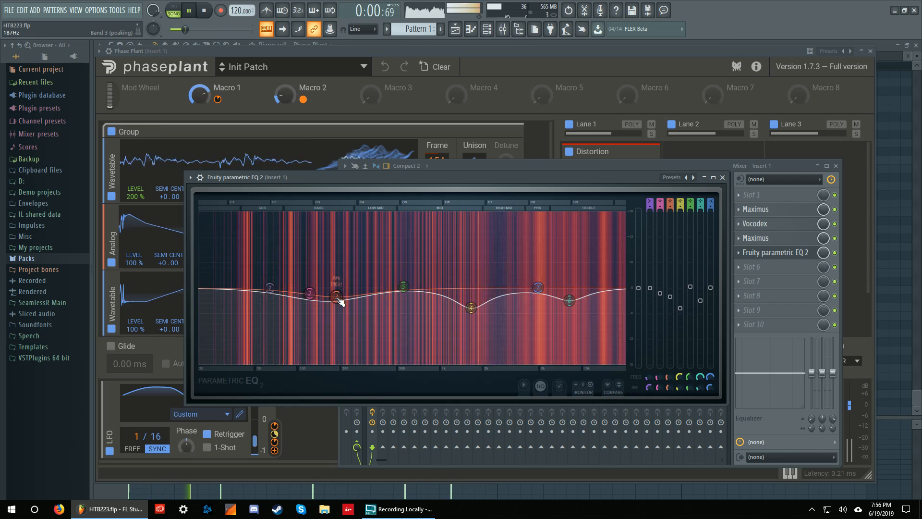
left_click_drag(351, 292, 308, 293)
left_click_drag(349, 290, 349, 293)
key("space")
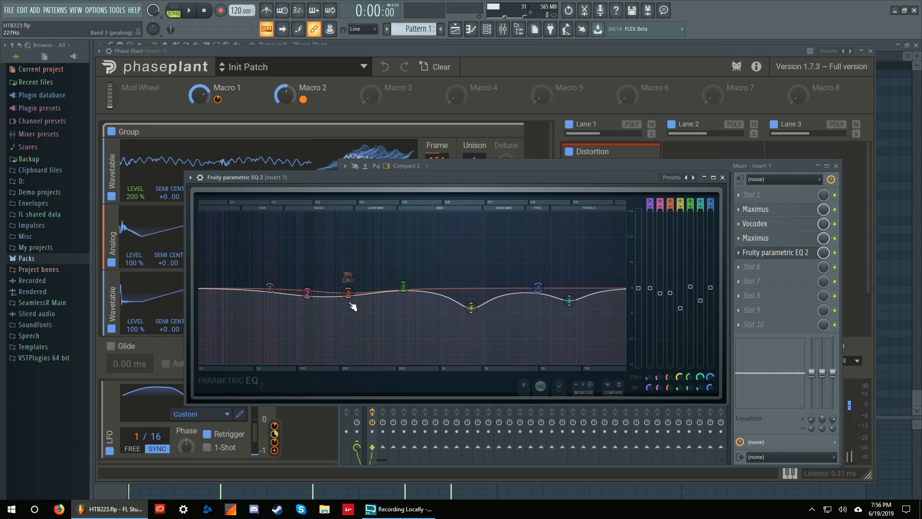
Step: Bring Phase Plant forward and arrange the Fruity parametric EQ 2 window over its center
left_click_drag(394, 175, 612, 181)
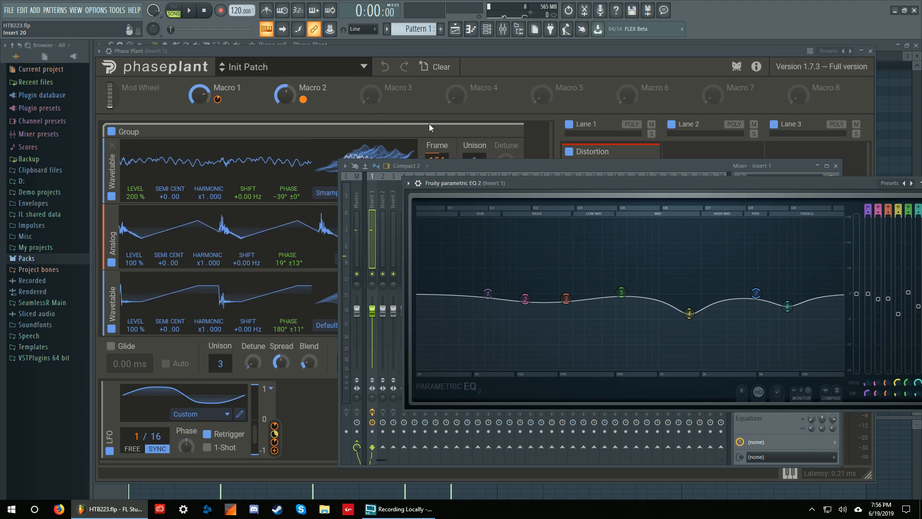
left_click(414, 52)
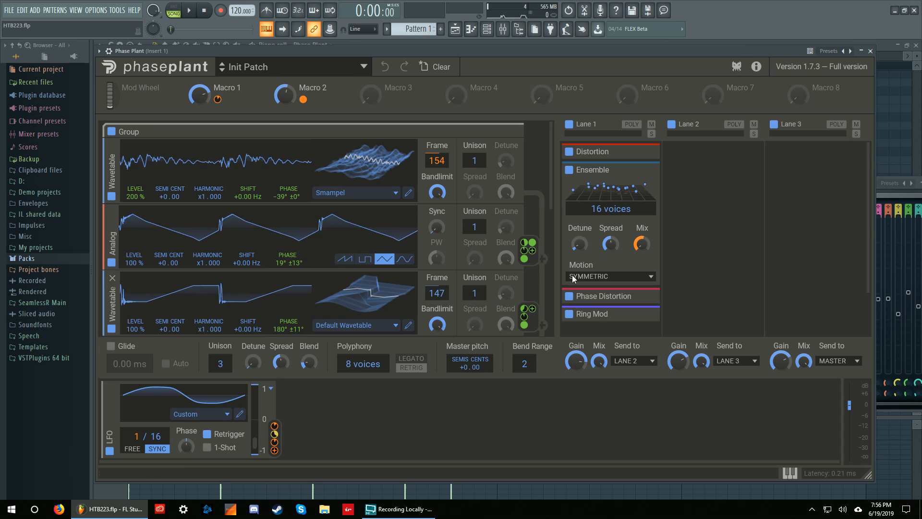
left_click(887, 197)
left_click_drag(847, 191, 651, 181)
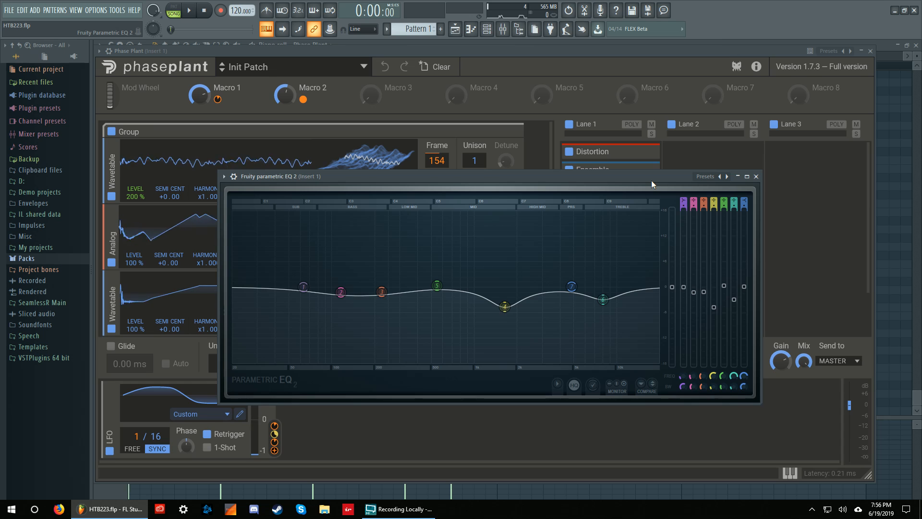
Step: Reset bands 2 and 3 of Fruity parametric EQ 2 and play the bass to hear it without those cuts
right_click(341, 292)
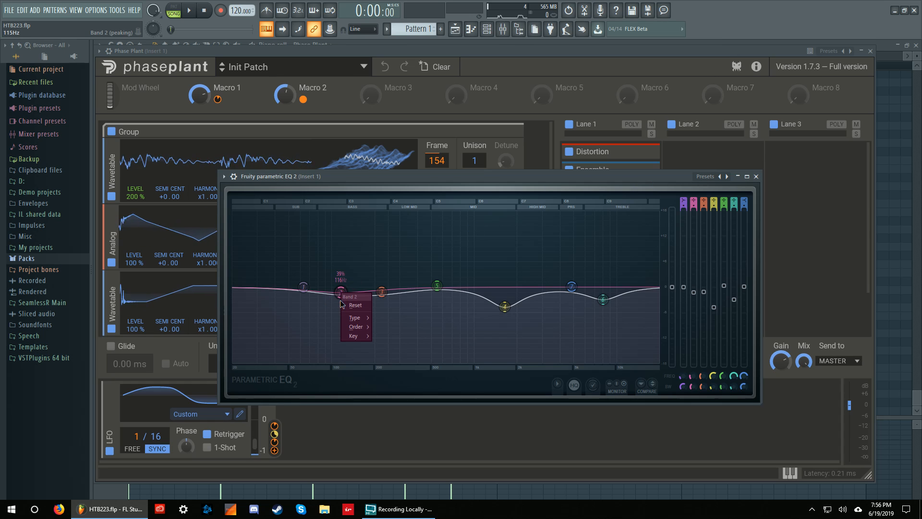
left_click(356, 306)
right_click(380, 292)
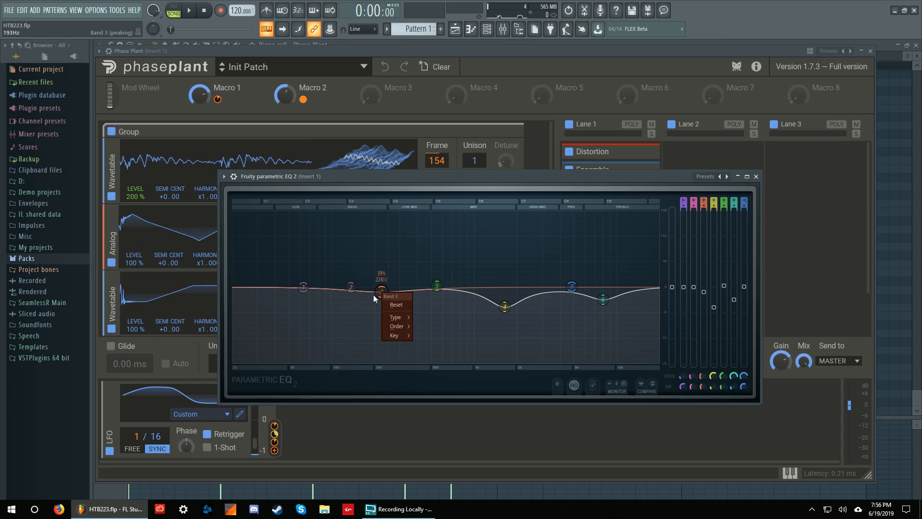
left_click(397, 305)
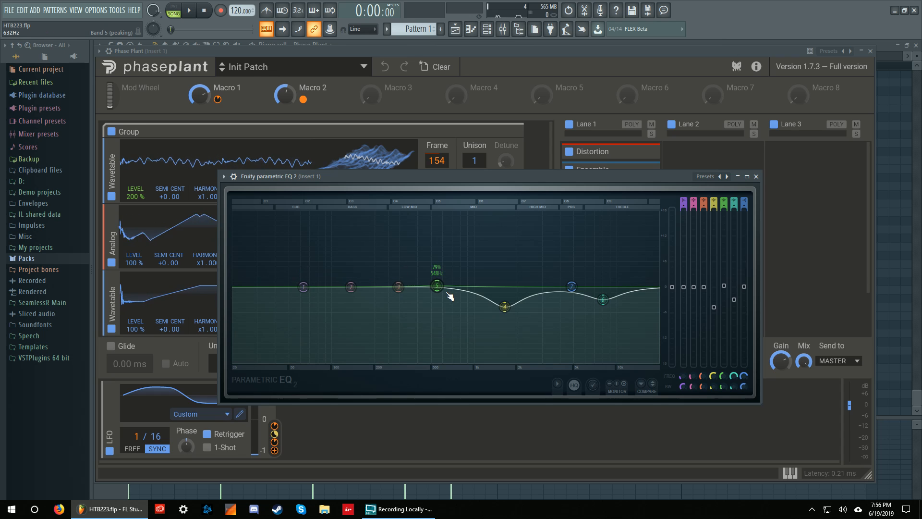
key("space")
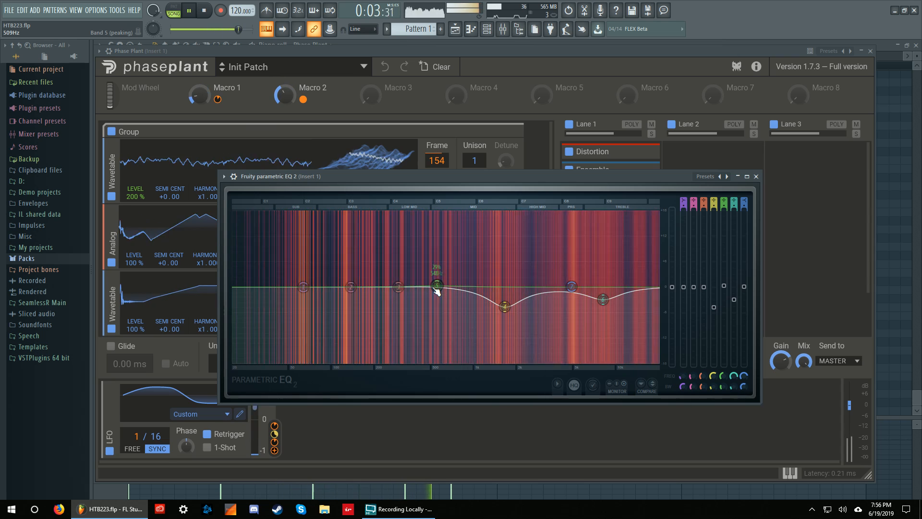
key("space")
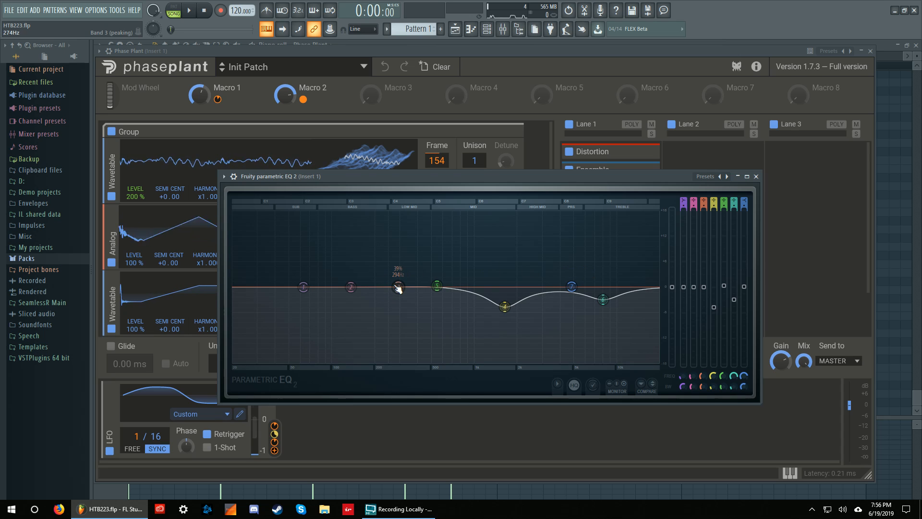
Step: Pull EQ bands 2 and 3 down into shallow low-end cuts, and close and bypass Fruity parametric EQ 2
left_click_drag(349, 287, 400, 295)
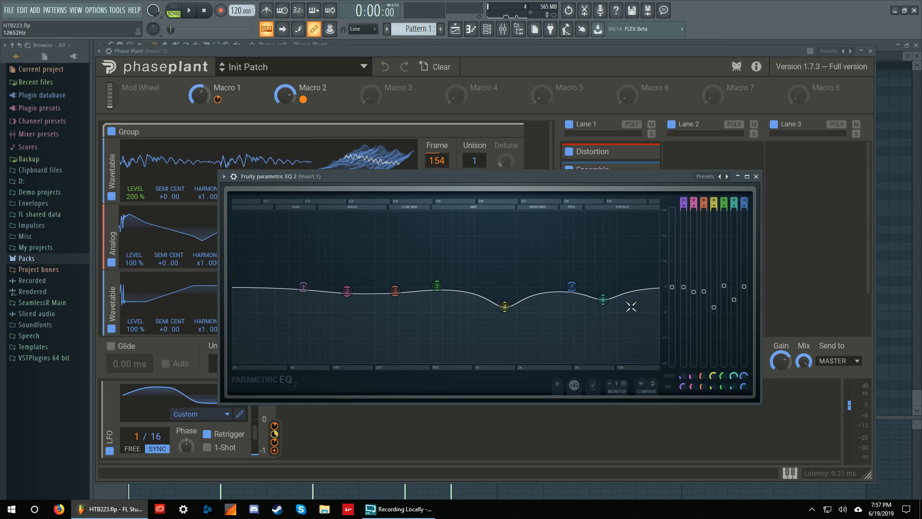
mouse_move(356, 186)
left_mouse_down()
mouse_move(555, 181)
mouse_move(349, 154)
mouse_move(354, 168)
left_mouse_up()
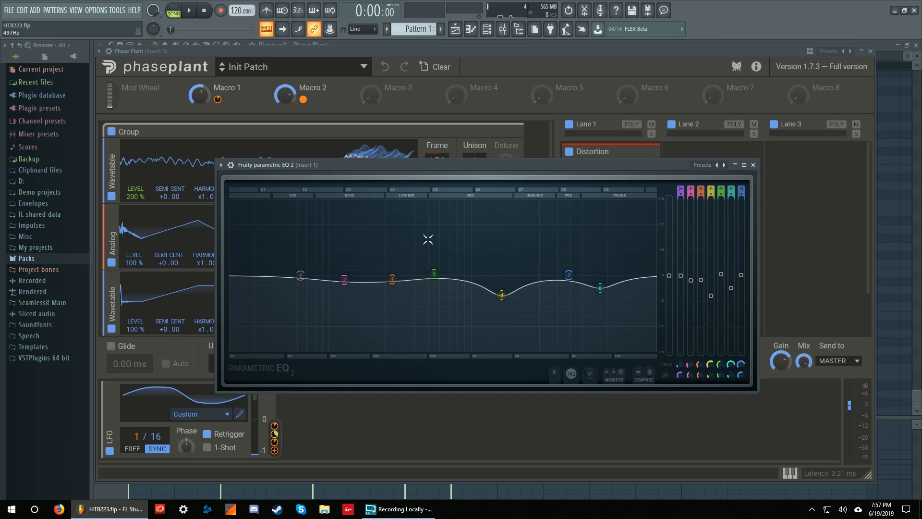
left_click(753, 165)
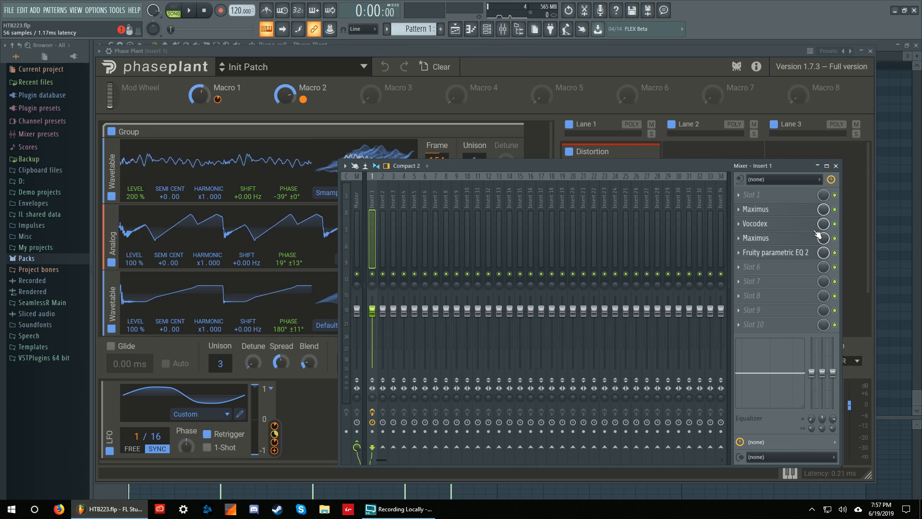
left_click(835, 252)
Step: Open the Maximus that follows Vocodex in the effect chain and examine its low, mid, high and master band curves
left_click(803, 240)
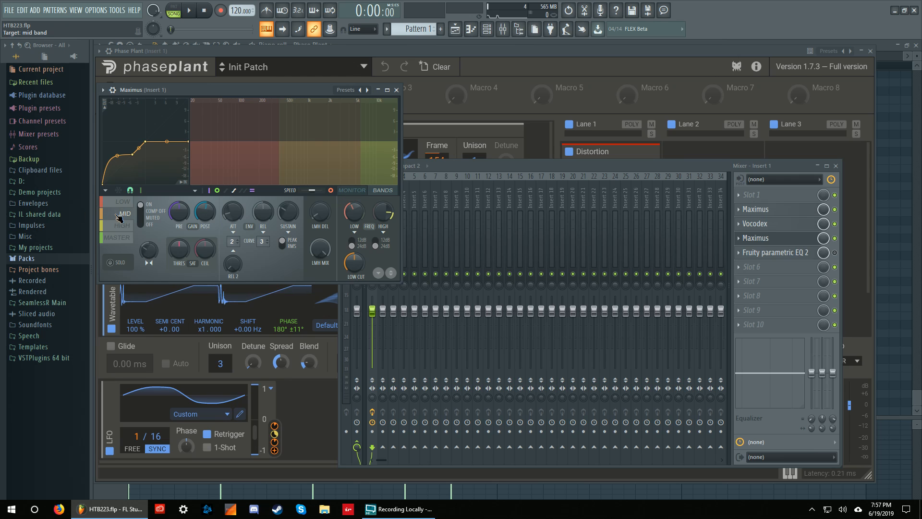
left_click(121, 226)
left_click(121, 213)
left_click(121, 201)
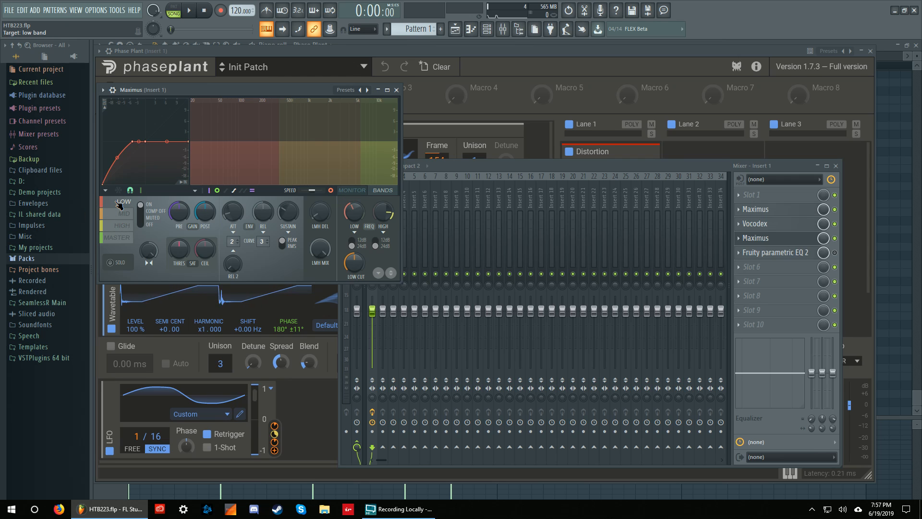
left_click(121, 213)
left_click(121, 225)
left_click(123, 237)
left_click(122, 215)
left_click(122, 202)
left_click(122, 214)
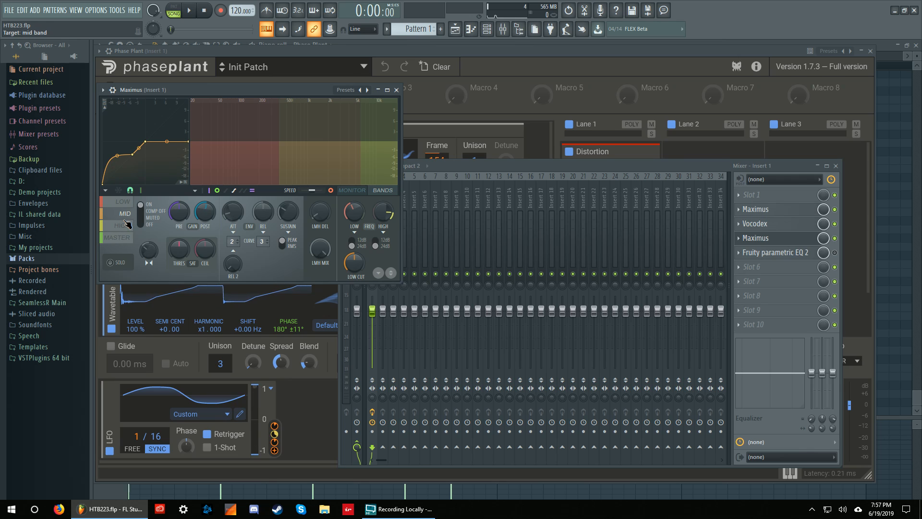
left_click(122, 226)
left_click(124, 238)
Step: Play the bass briefly in the Maximus monitor display, then check the mid and low curves and return to the bands display
left_click(352, 190)
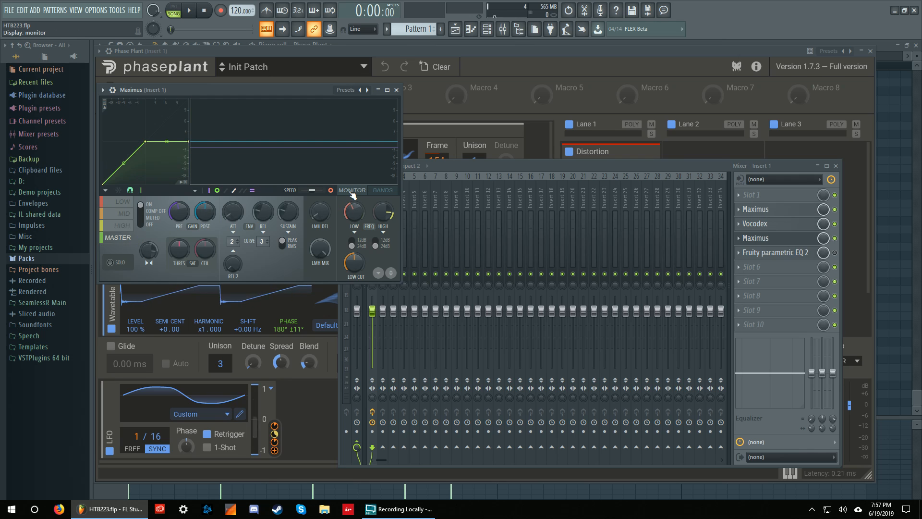
key("space")
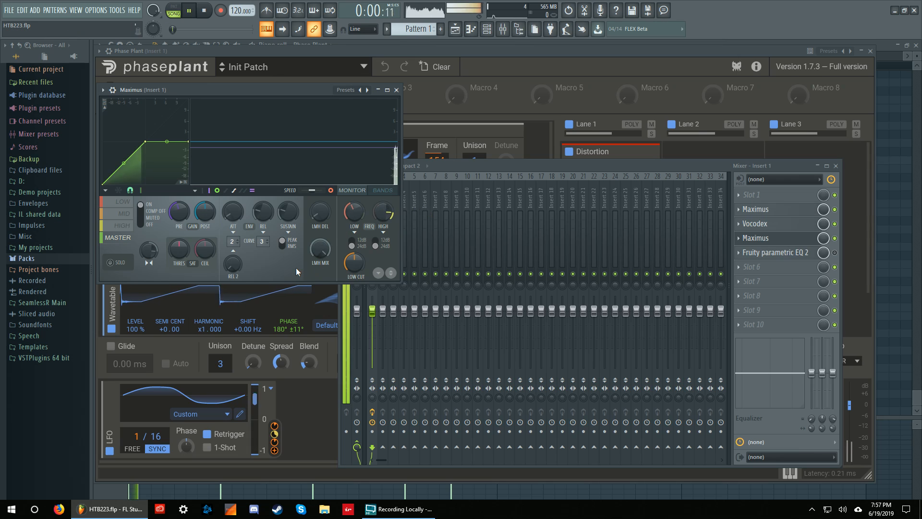
key("space")
left_click(126, 214)
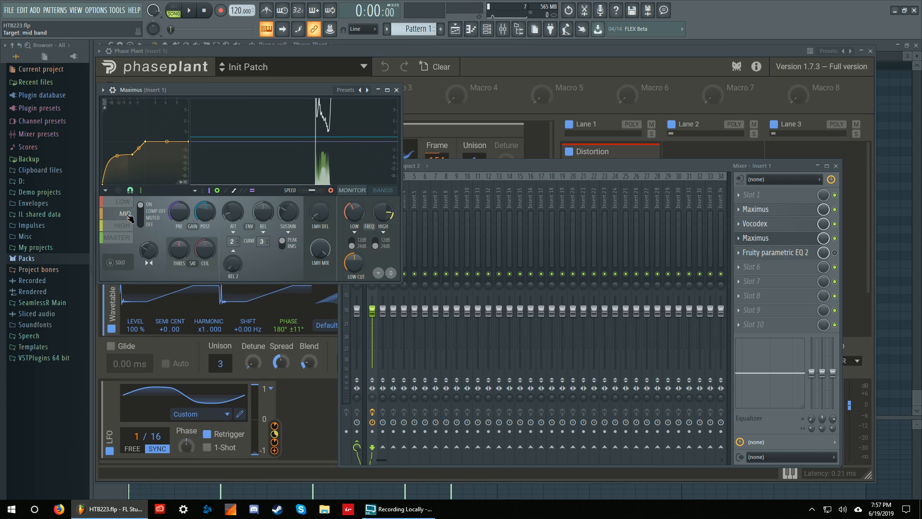
left_click(123, 202)
left_click(383, 190)
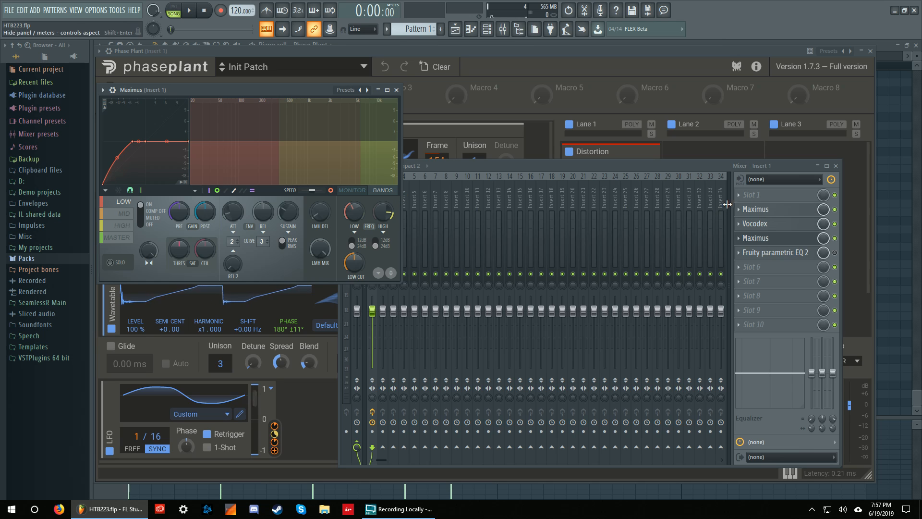
left_click(751, 223)
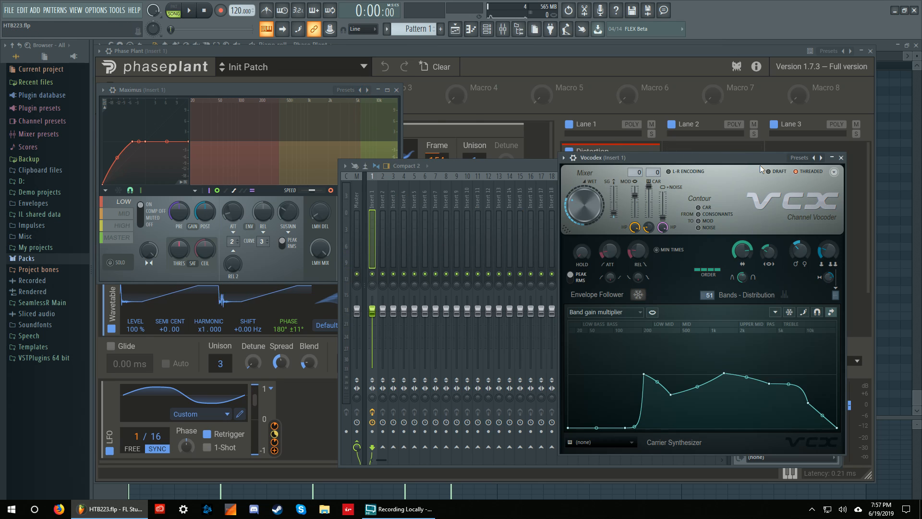
left_click_drag(762, 168, 576, 179)
left_click(659, 173)
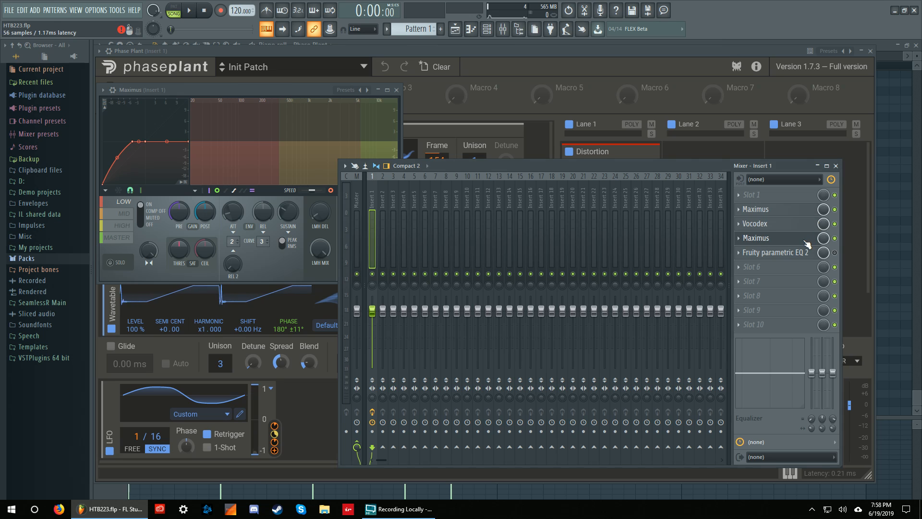
Step: Bypass the second Maximus and, while the bass plays, lower the Insert 1 volume to about -4.2 dB
left_click(834, 238)
key("space")
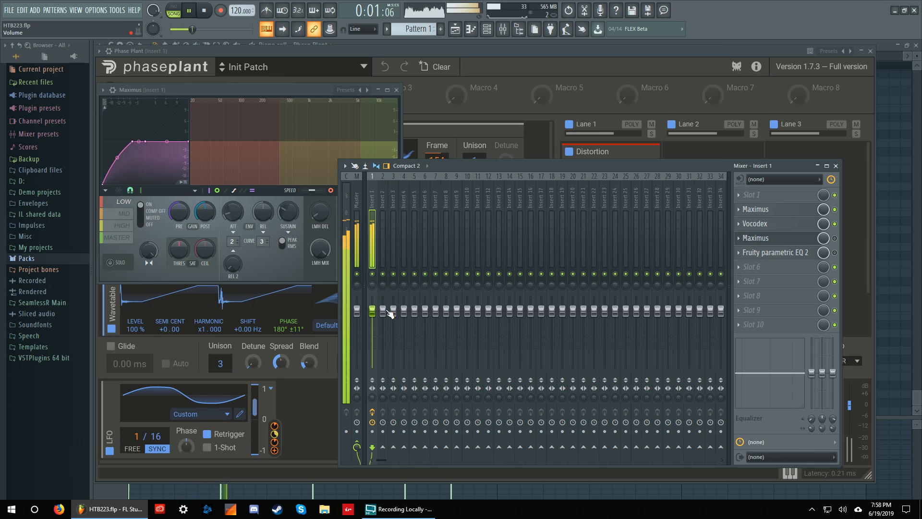
left_click_drag(373, 313, 372, 325)
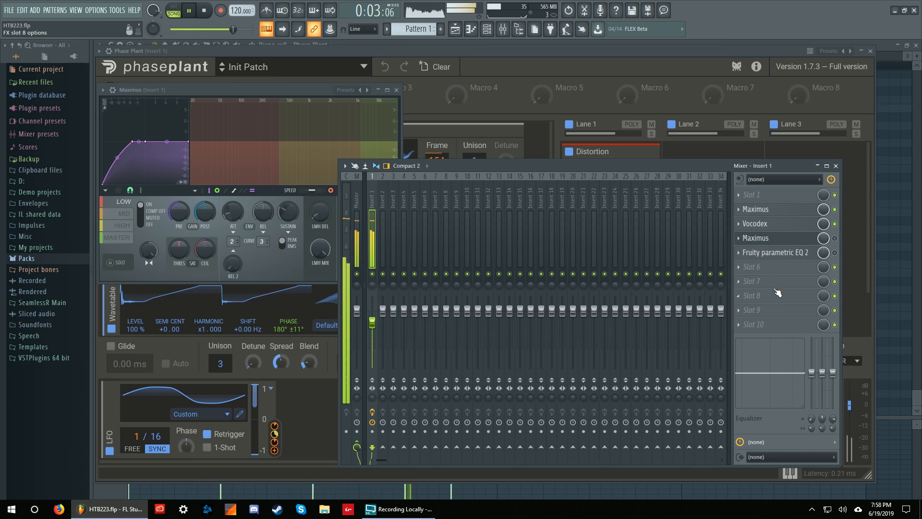
left_click_drag(372, 323, 372, 321)
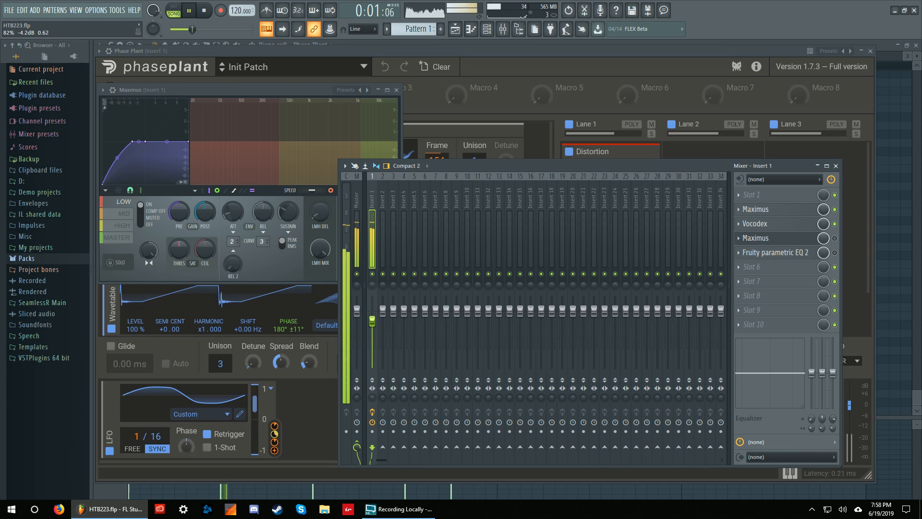
key("space")
Step: Open Vocodex and move its window upward, then bypass the effect and play the bass to hear it without the vocoder
left_click(755, 224)
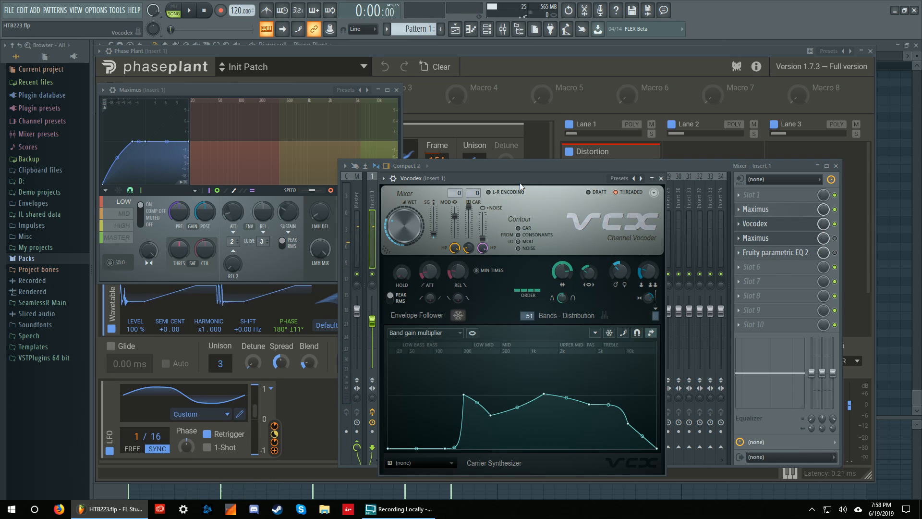
left_click_drag(503, 177, 514, 136)
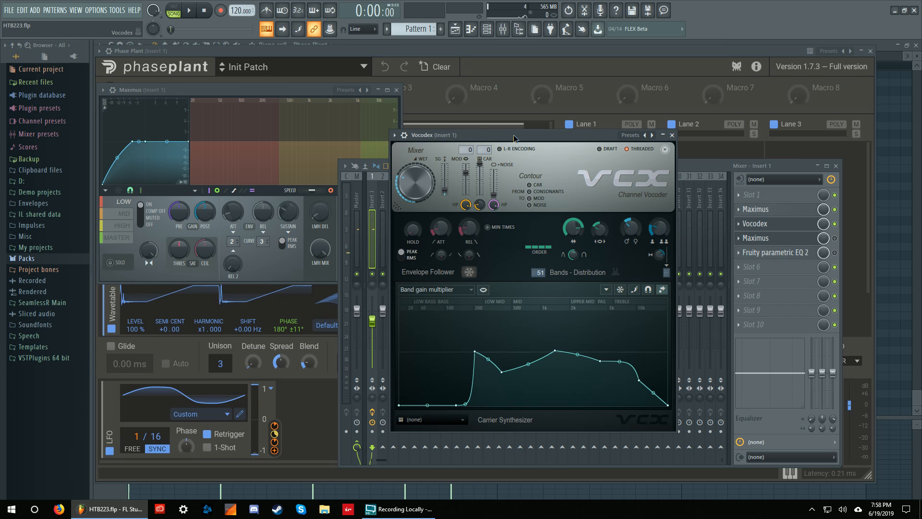
left_click(835, 224)
key("space")
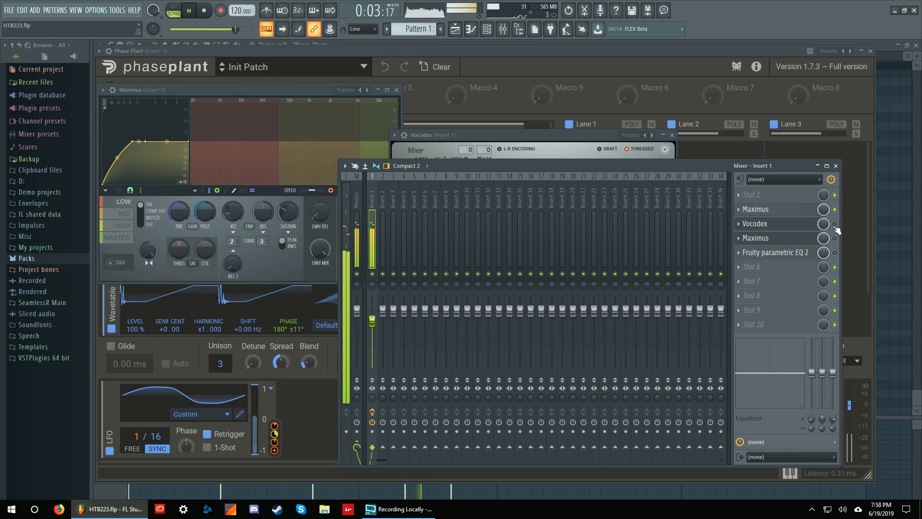
key("space")
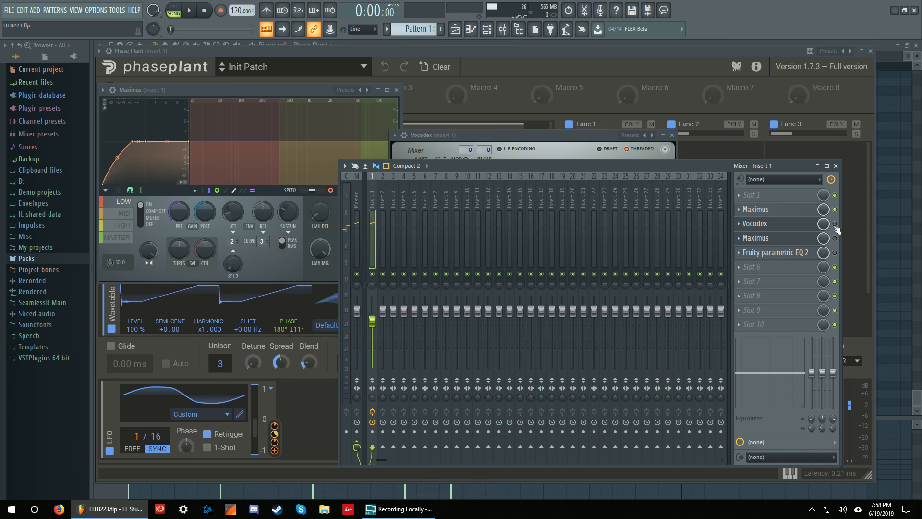
Step: Re-enable Vocodex with its window in front and play the bass to examine its band activity
left_click(763, 224)
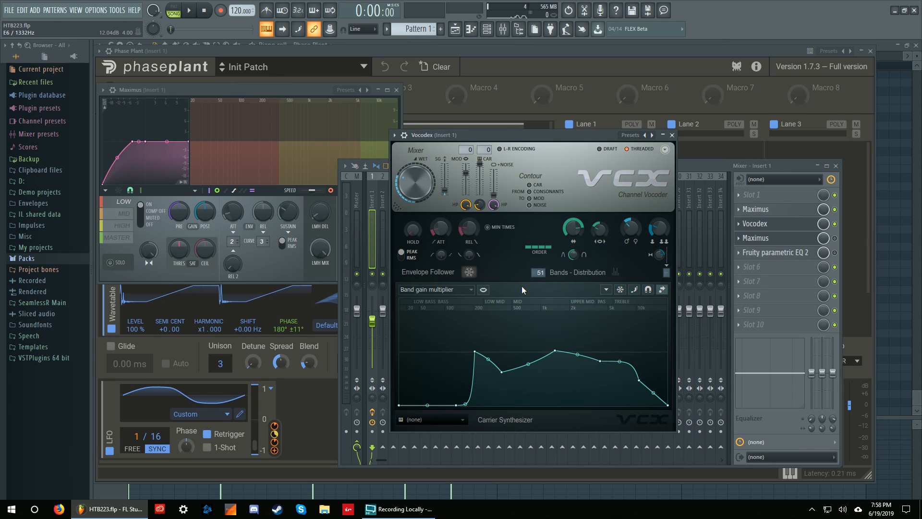
key("space")
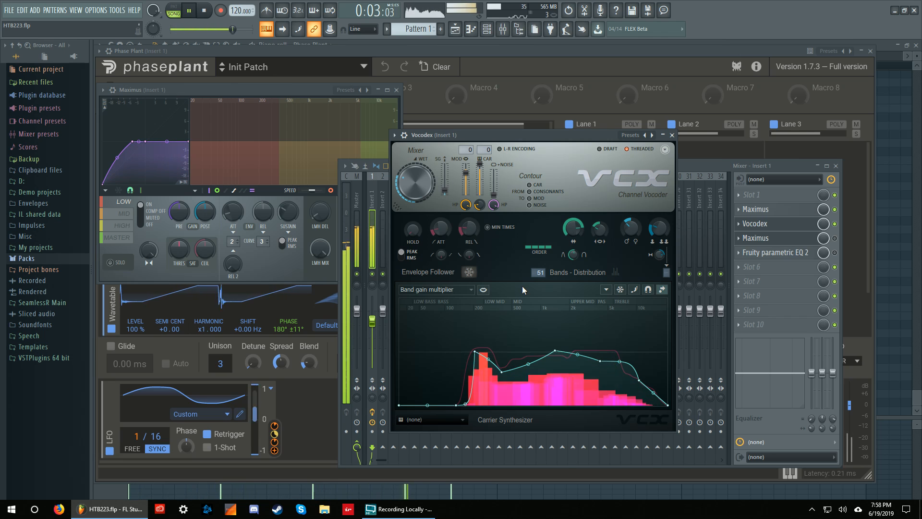
key("space")
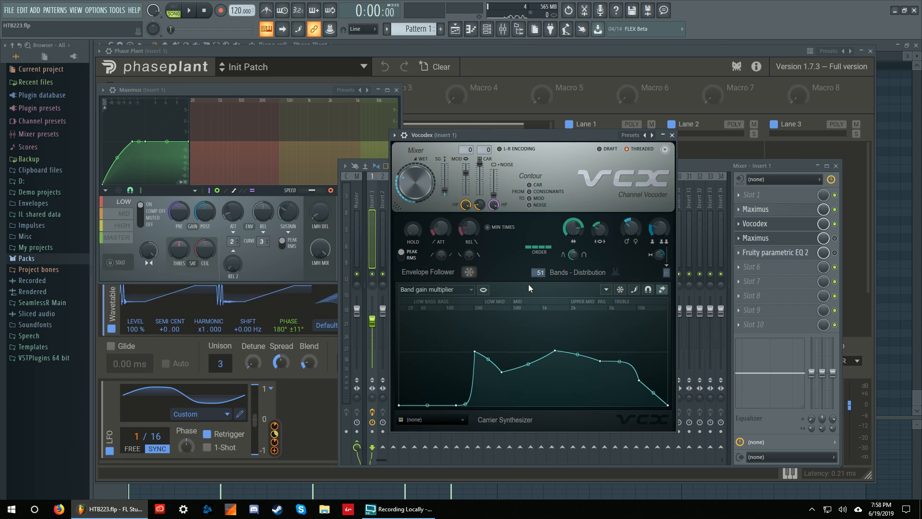
Step: View the band distribution curve in the Vocodex editor and switch back to the band gain multiplier
left_click(457, 291)
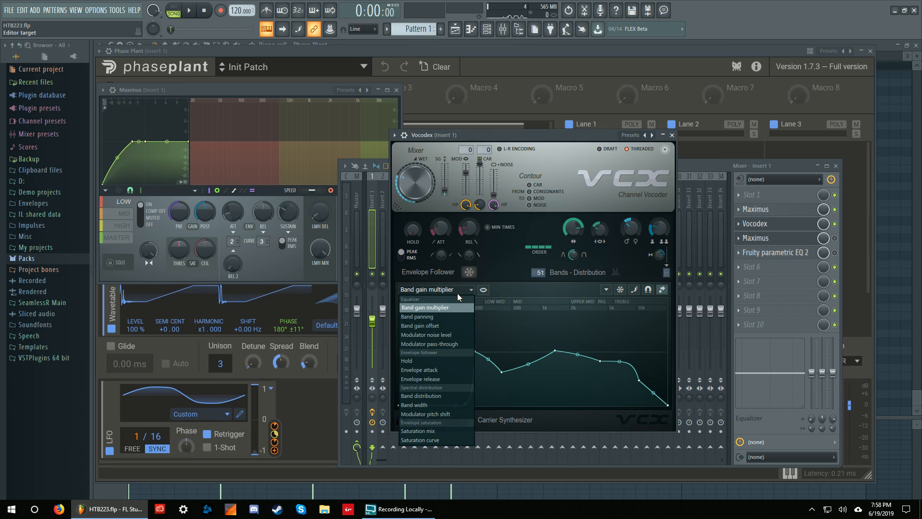
left_click(437, 396)
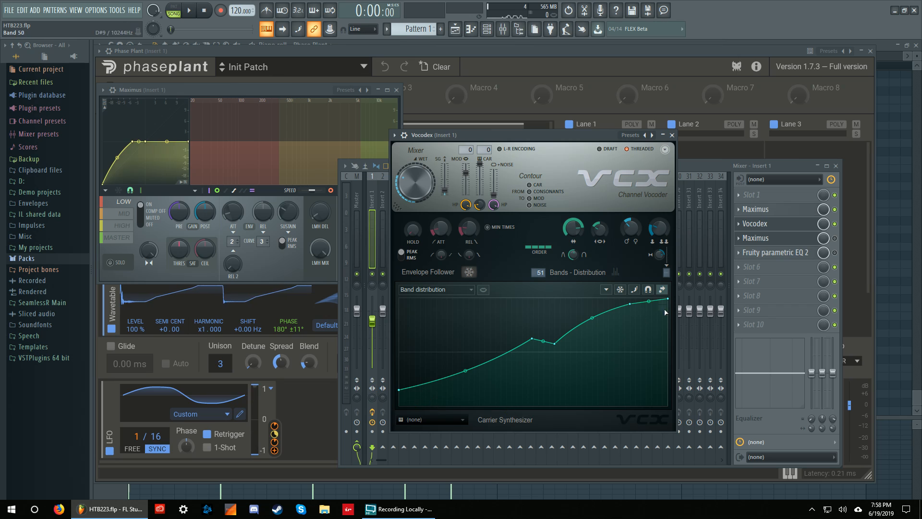
left_click(448, 289)
left_click(451, 307)
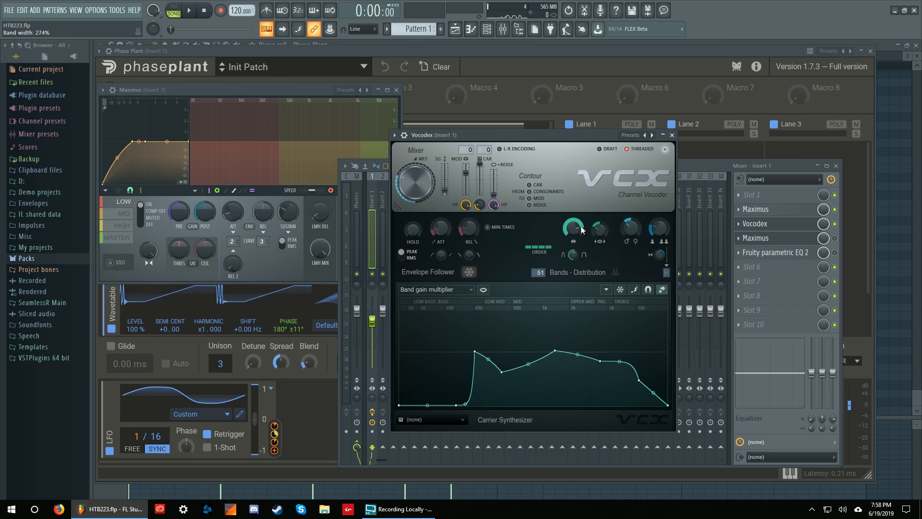
Step: Reduce the Vocodex band width to 1% and play the bass to hear the narrow bands
left_click(191, 11)
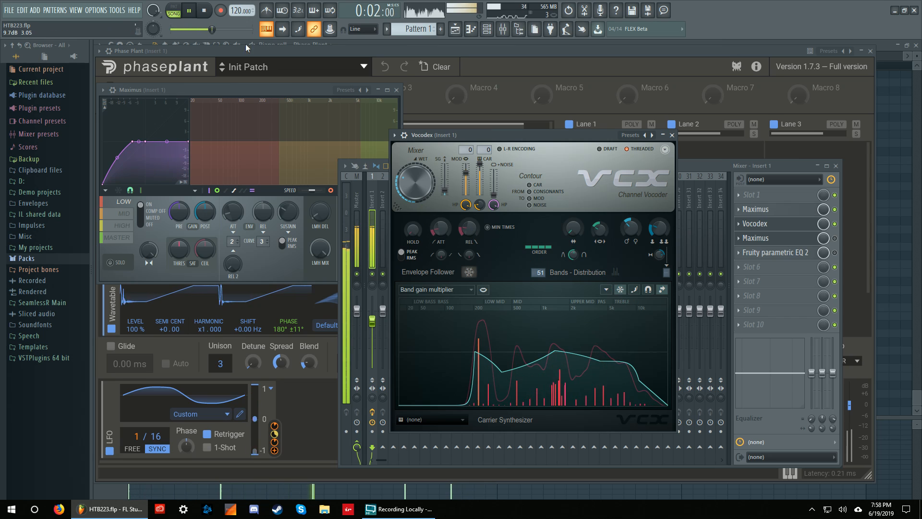
key("space")
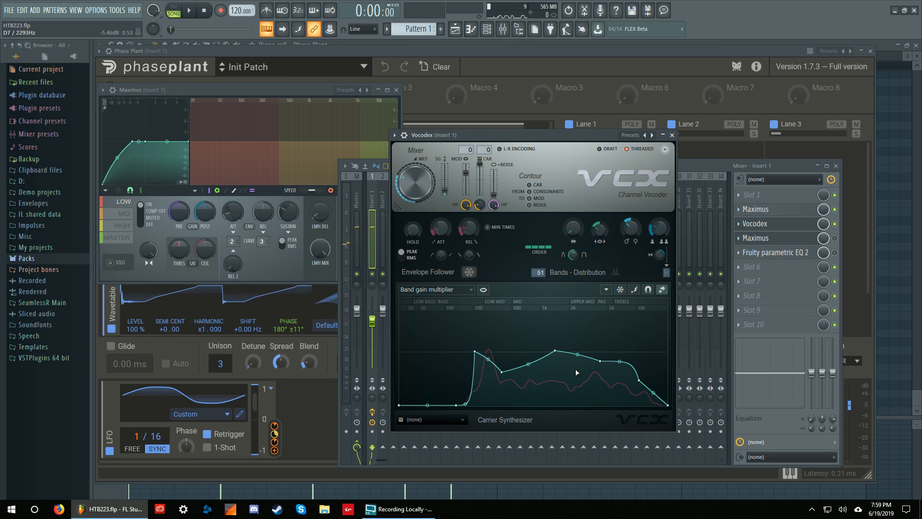
Step: Examine the Vocodex band distribution curve again and return the editor to the band gain multiplier
left_click(443, 290)
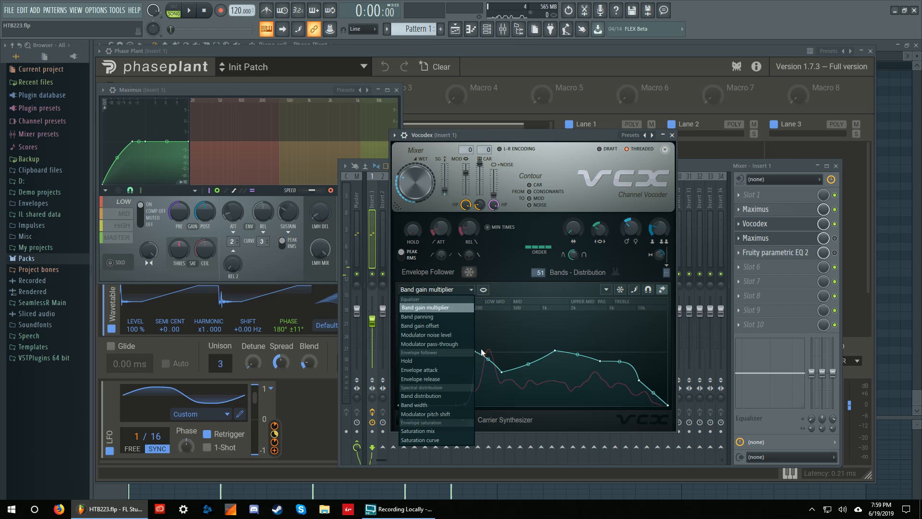
left_click(461, 400)
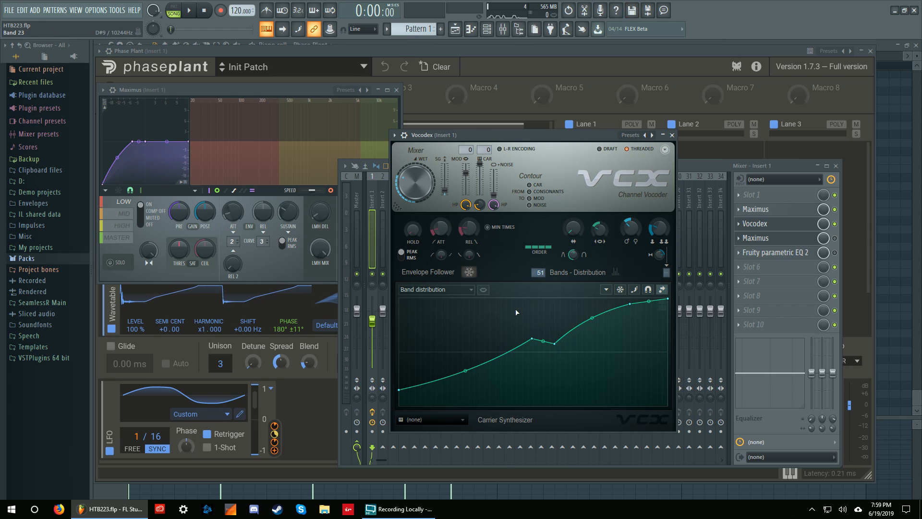
left_click(440, 290)
left_click(434, 307)
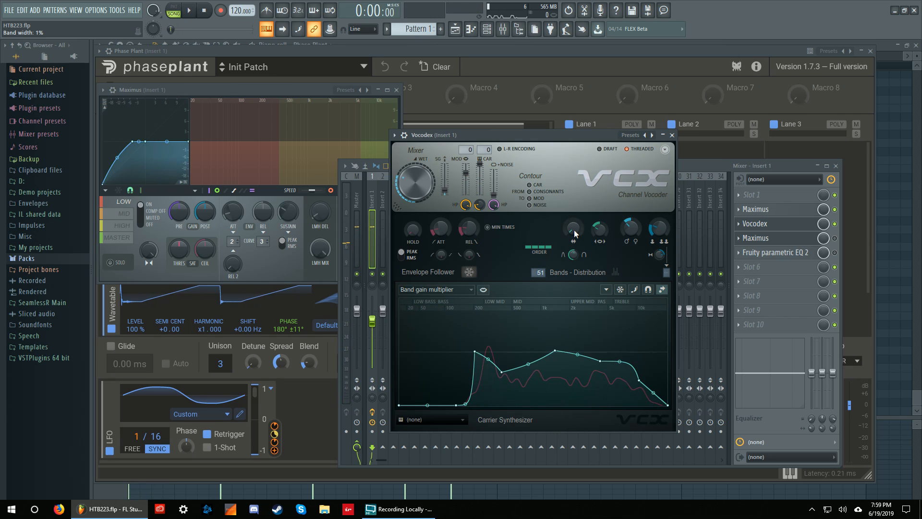
Step: Play the bass with widened Vocodex bands and set the band width to 221%
left_click_drag(573, 228, 573, 179)
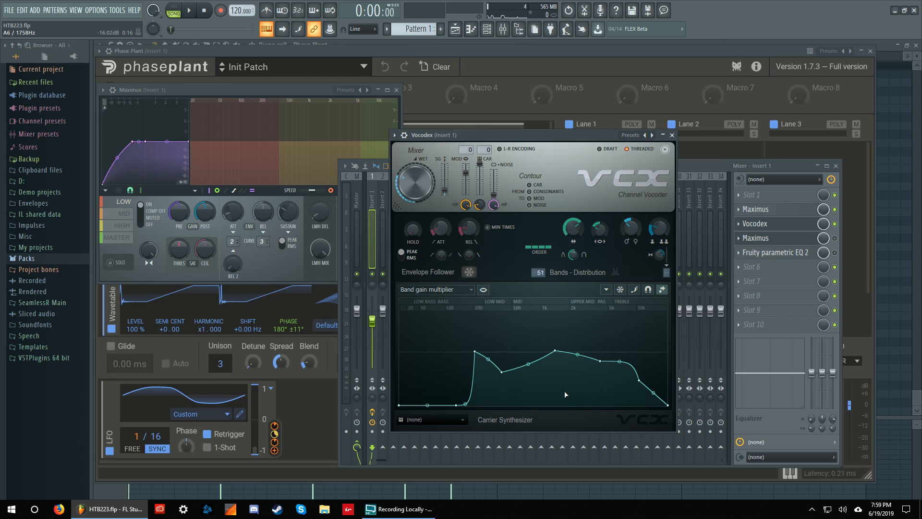
key("space")
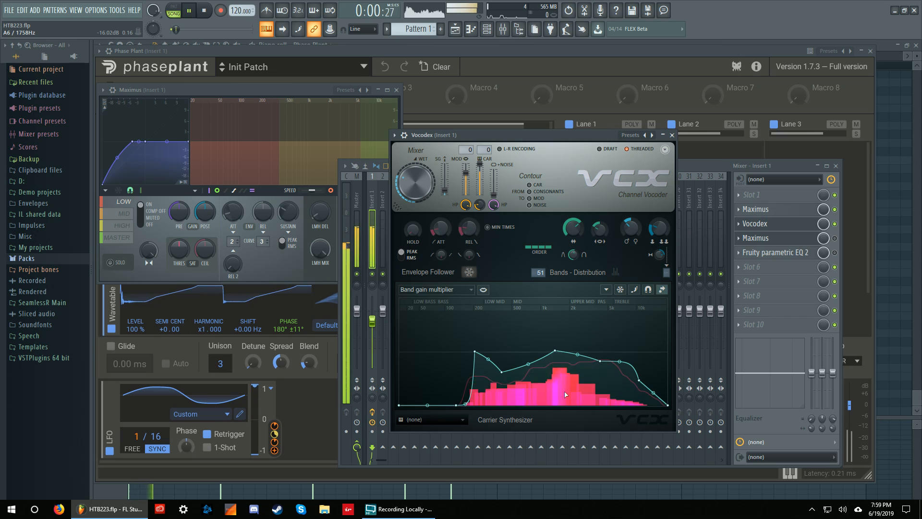
left_click_drag(572, 233, 572, 257)
key("space")
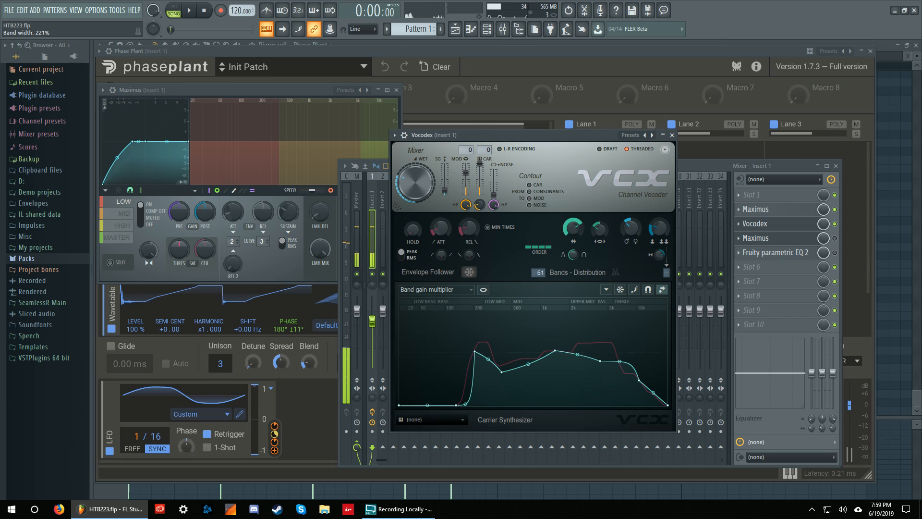
Step: Show the band width curve in the Vocodex editor and raise its second point slightly while the bass plays
left_click(449, 289)
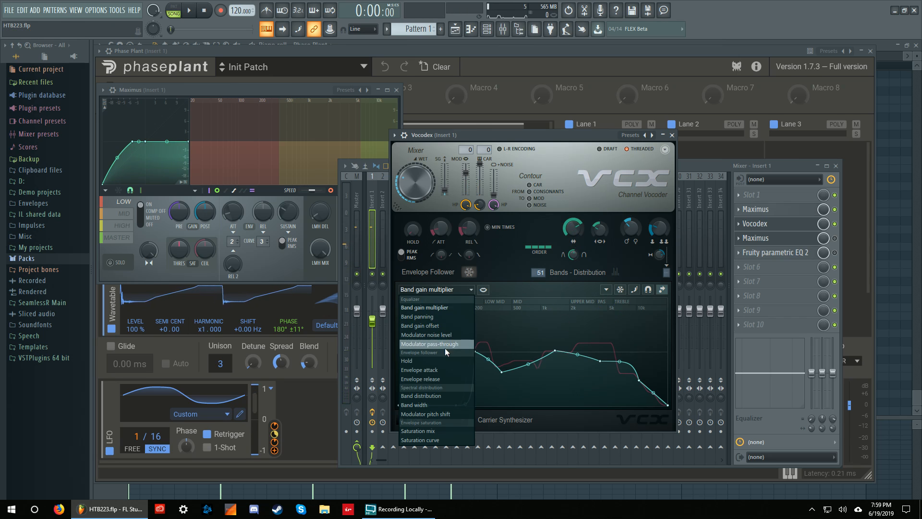
left_click(430, 404)
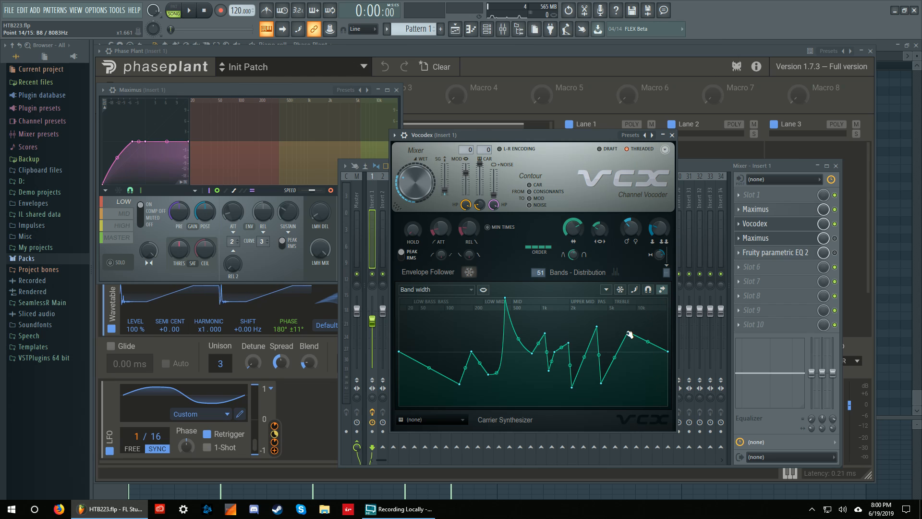
left_click_drag(629, 332, 599, 327)
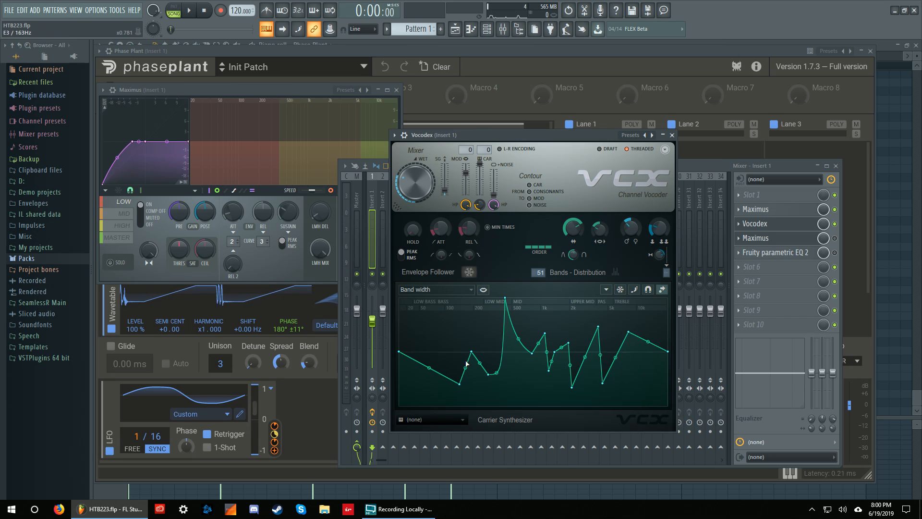
key("space")
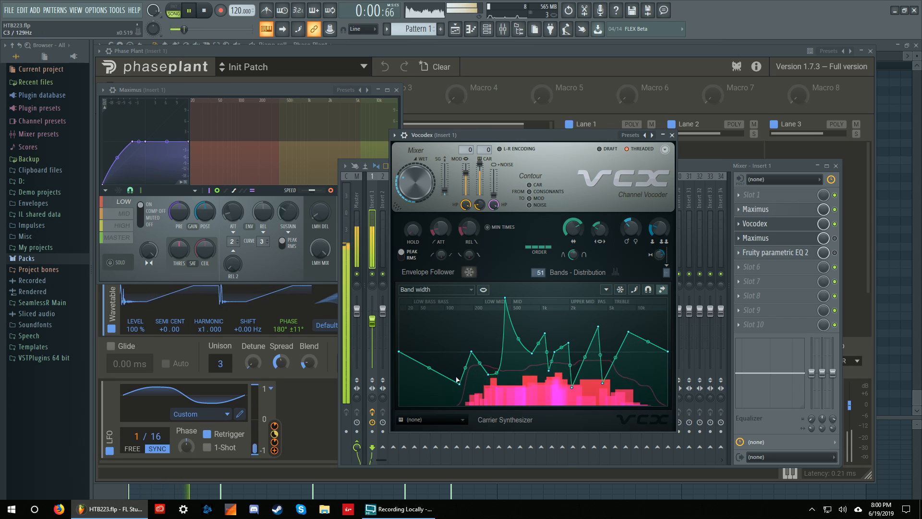
mouse_move(460, 384)
left_mouse_down()
mouse_move(444, 382)
mouse_move(494, 385)
mouse_move(459, 372)
left_mouse_up()
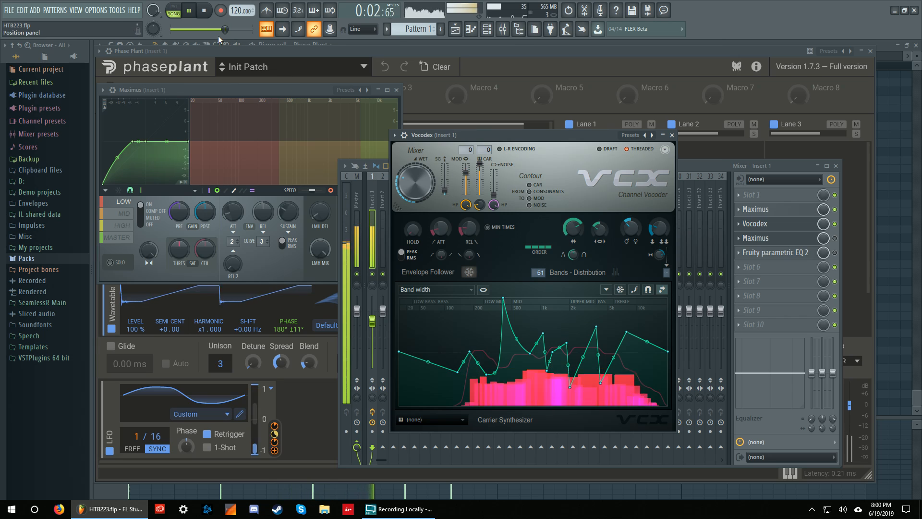
key("space")
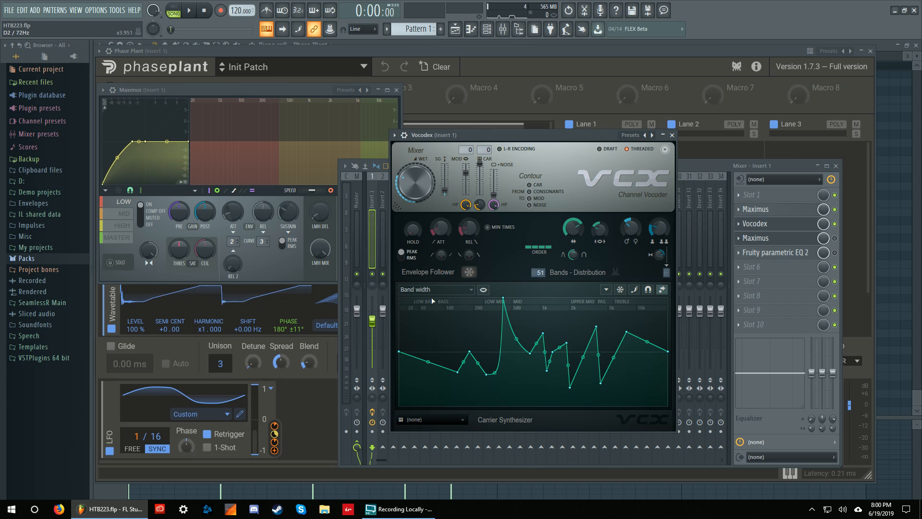
Step: Shift the second band width point up the spectrum and back to about 135 Hz at x0.841, listening to the bass during the changes
left_click_drag(458, 371, 470, 369)
key("space")
key("space")
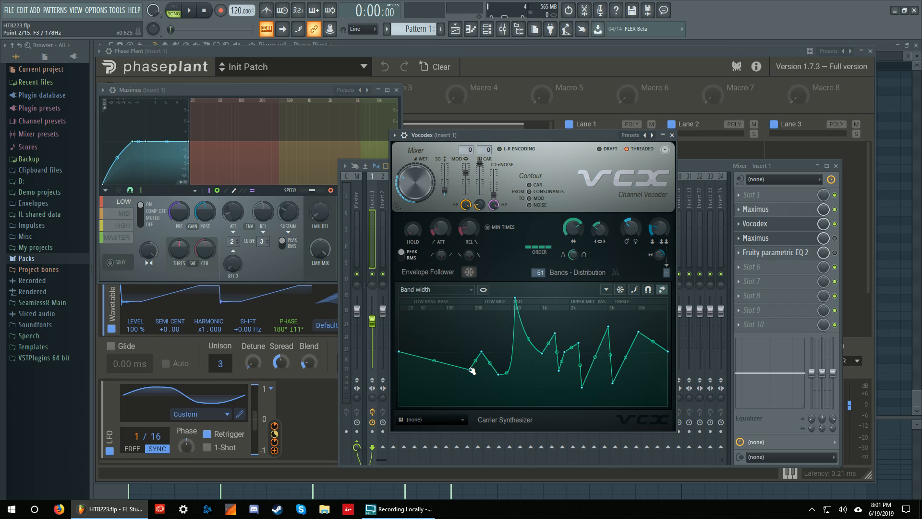
key("space")
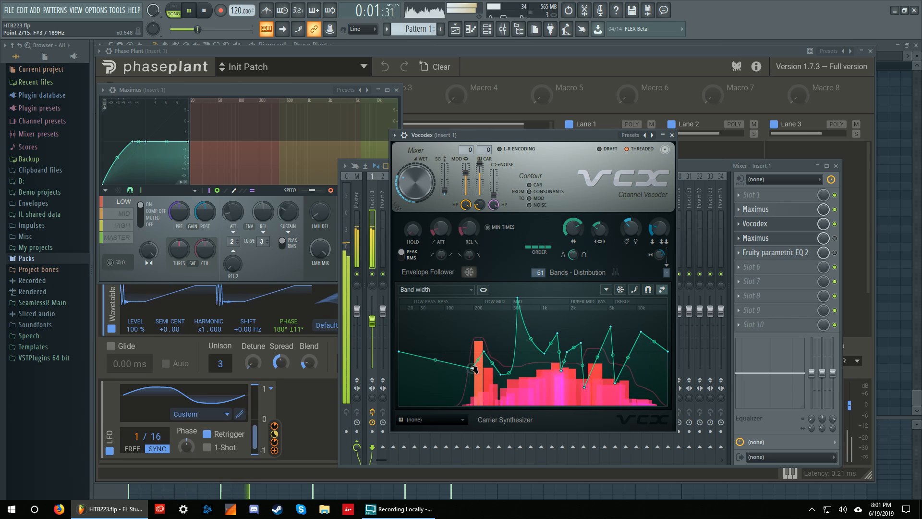
mouse_move(474, 369)
left_mouse_down()
mouse_move(443, 355)
mouse_move(460, 359)
left_mouse_up()
key("space")
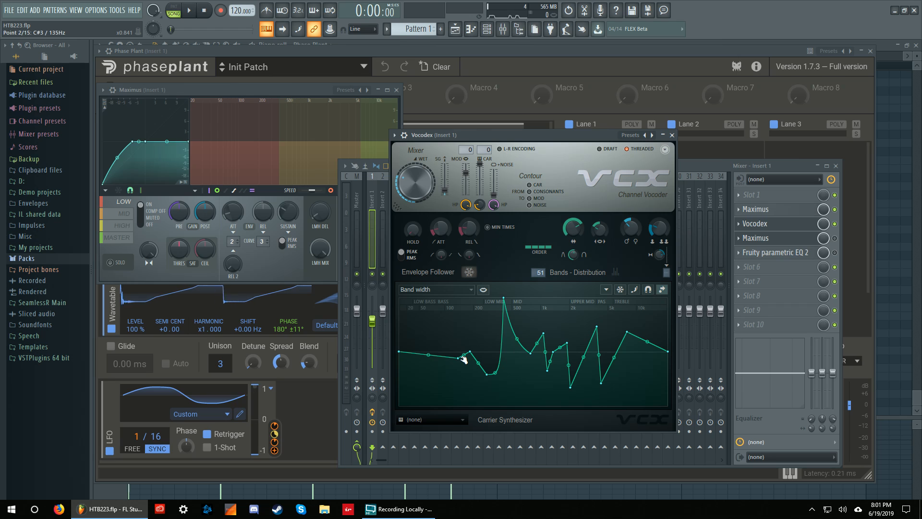
Step: View the envelope release curve in the Vocodex editor, followed by the envelope attack curve
left_click(460, 290)
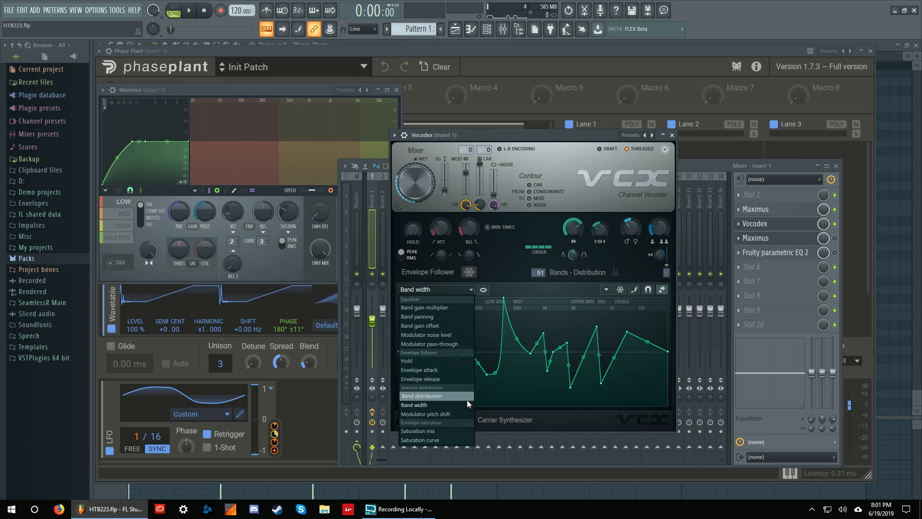
left_click(442, 379)
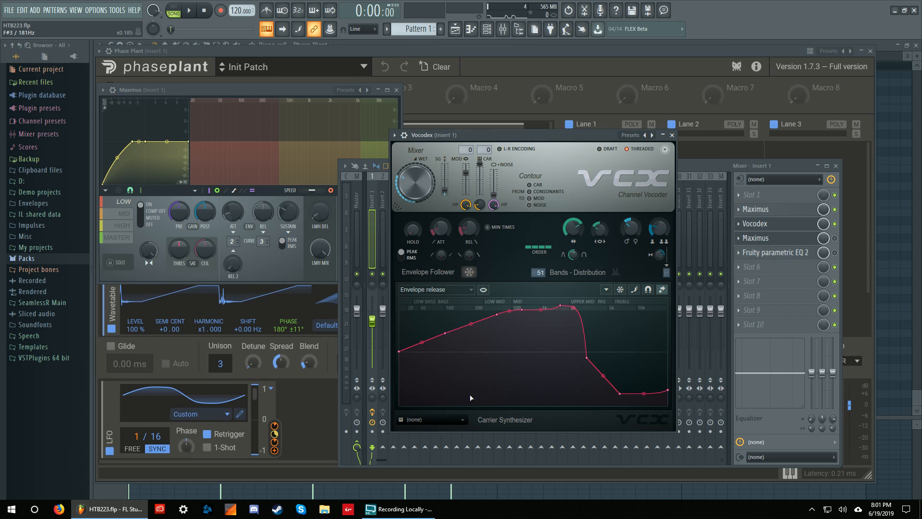
left_click(457, 290)
left_click(442, 379)
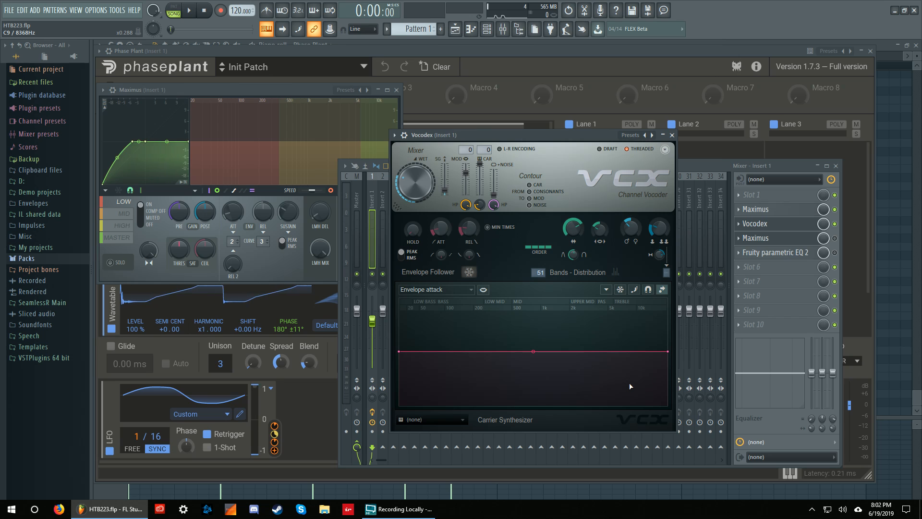
Step: Reshape the envelope attack curve during playback with a point near 1 kHz and a low point at about 14915 Hz, x0.188
key("space")
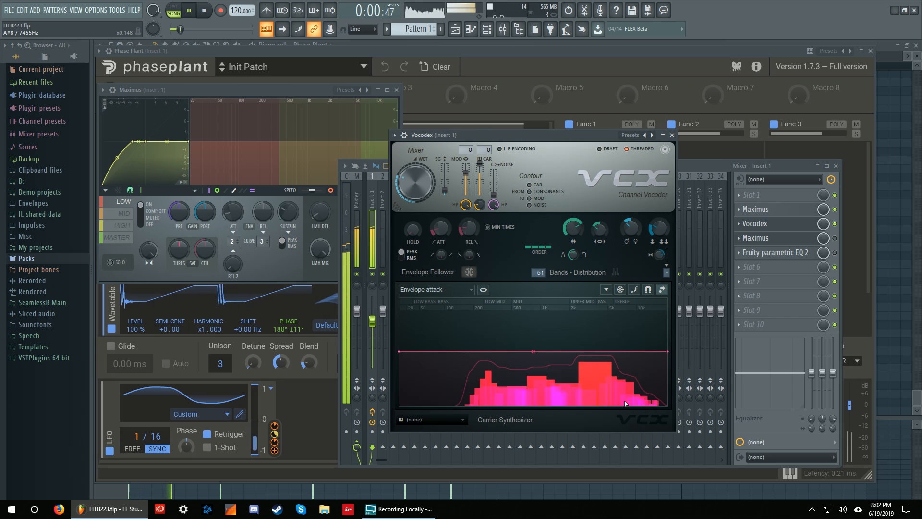
left_click_drag(654, 354, 654, 401)
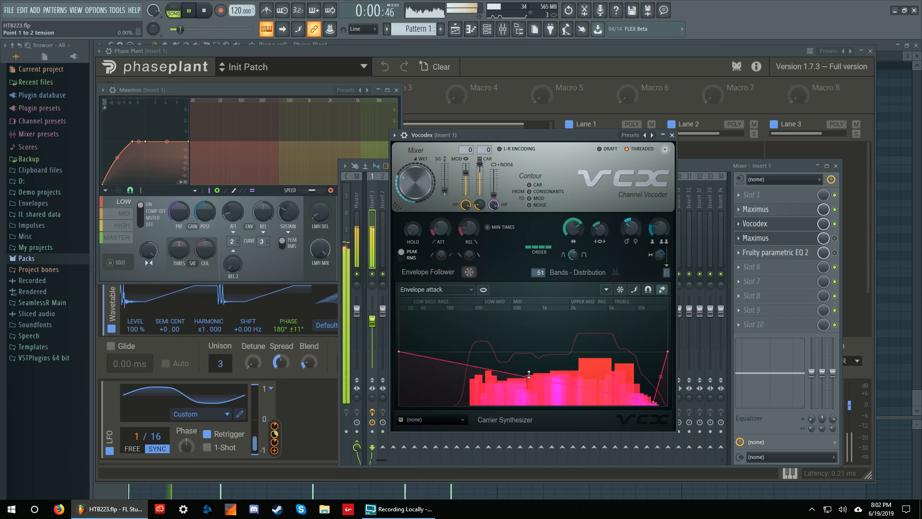
left_click_drag(525, 377, 526, 392)
right_click(543, 369)
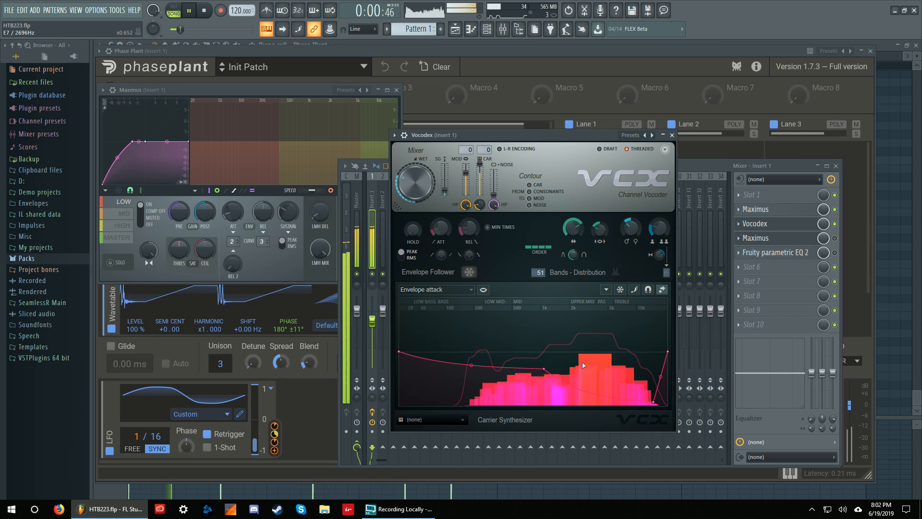
mouse_move(653, 401)
left_mouse_down()
mouse_move(649, 320)
mouse_move(654, 395)
left_mouse_up()
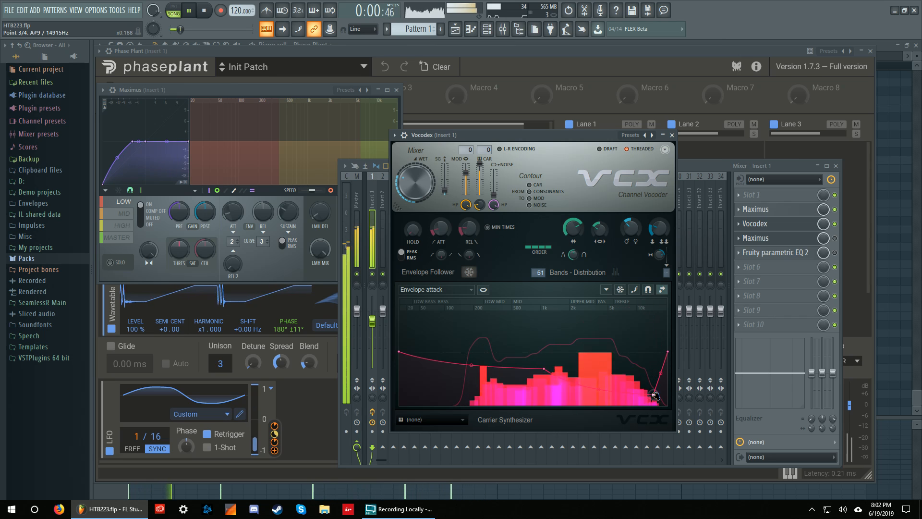
key("space")
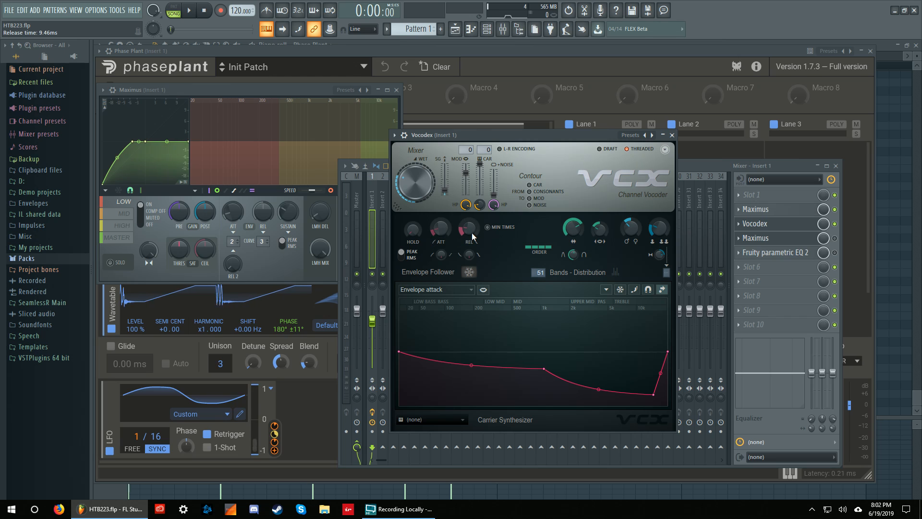
Step: Try the minimum times option, a release time of 0.00 ms and a shorter attack, and restore the envelope follower settings
left_click(501, 228)
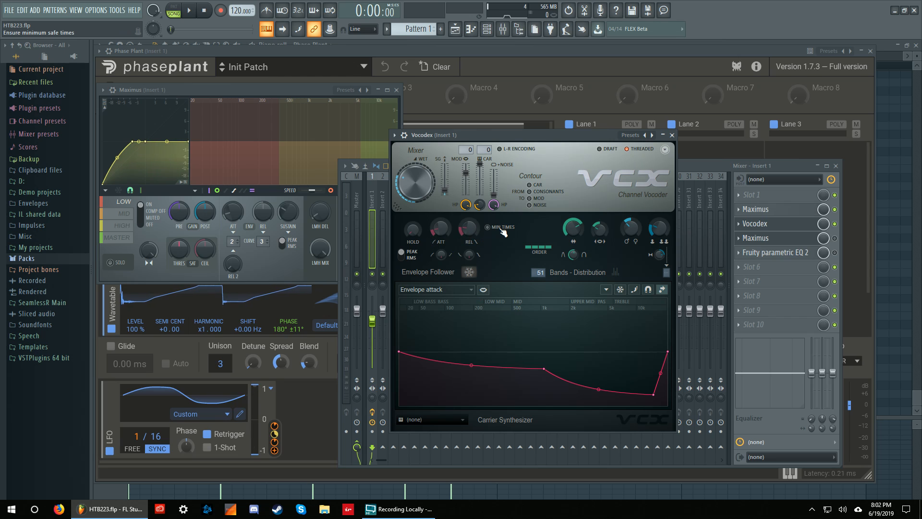
left_click(502, 229)
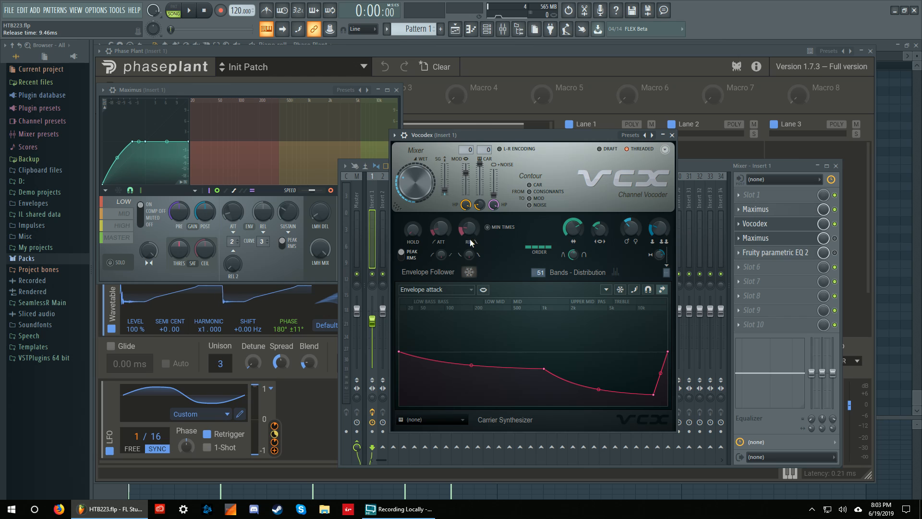
left_click_drag(469, 227, 469, 255)
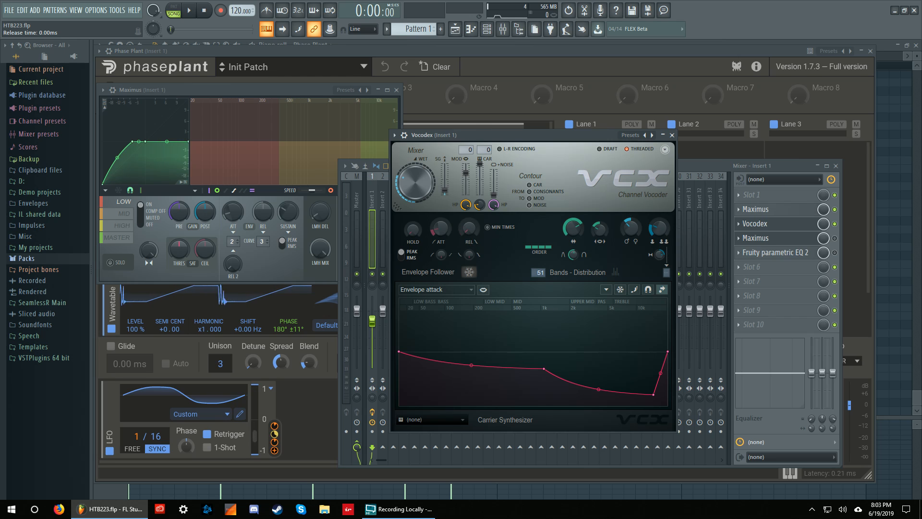
left_click_drag(441, 227, 441, 254)
mouse_move(468, 228)
left_mouse_down()
mouse_move(469, 217)
mouse_move(441, 218)
mouse_move(473, 218)
left_mouse_up()
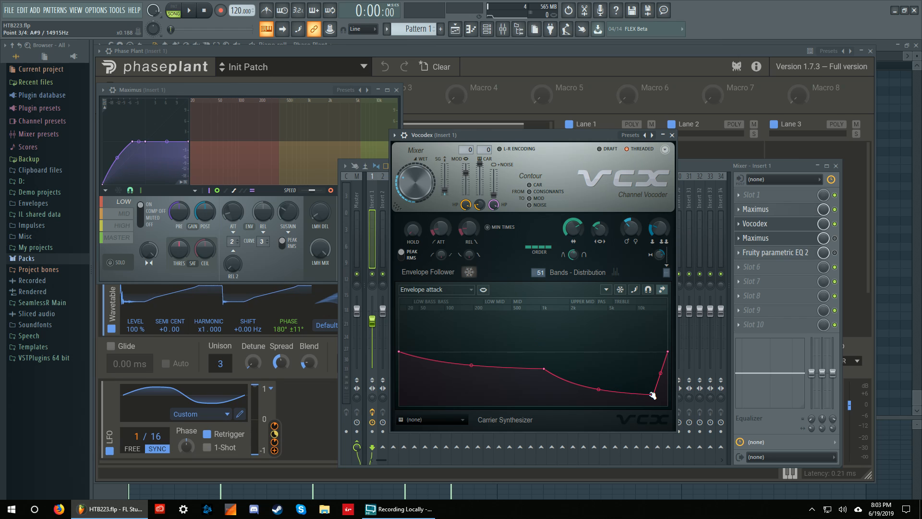
Step: Show the envelope release curve in the Vocodex editor and review the list of available editor targets
left_click(425, 289)
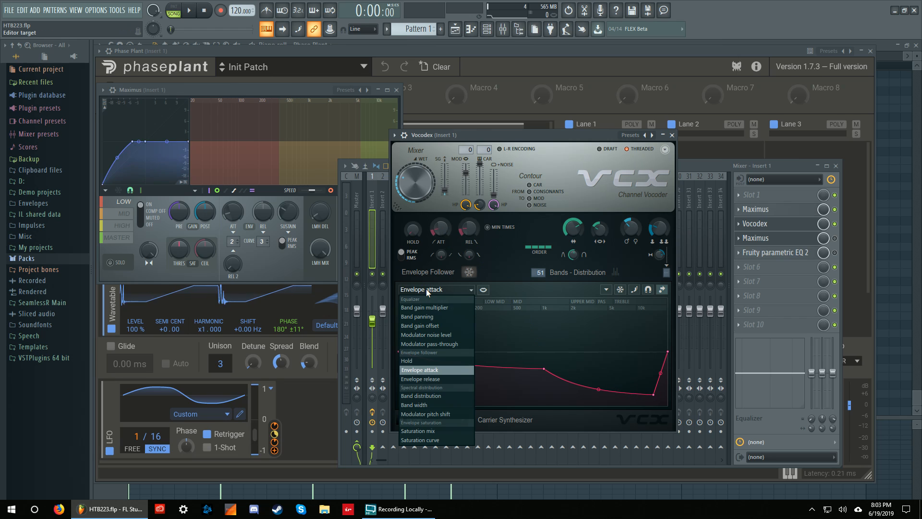
left_click(500, 263)
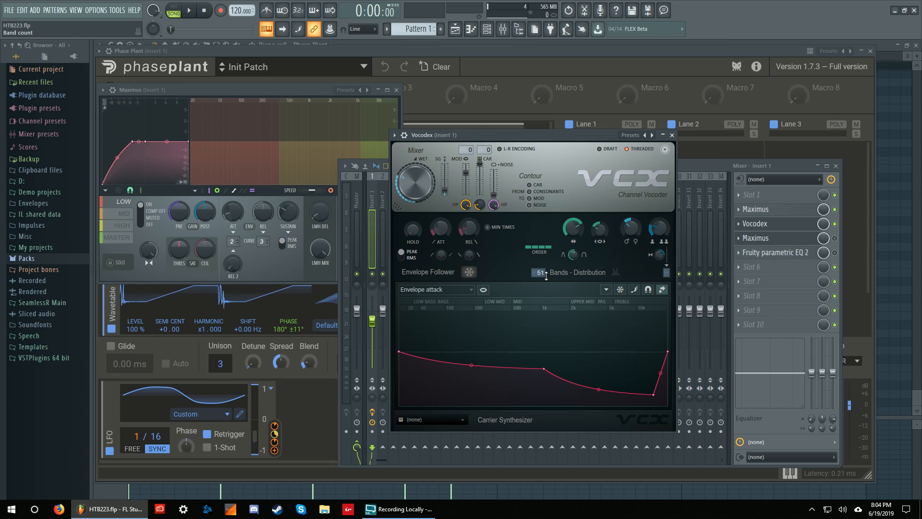
left_click(472, 290)
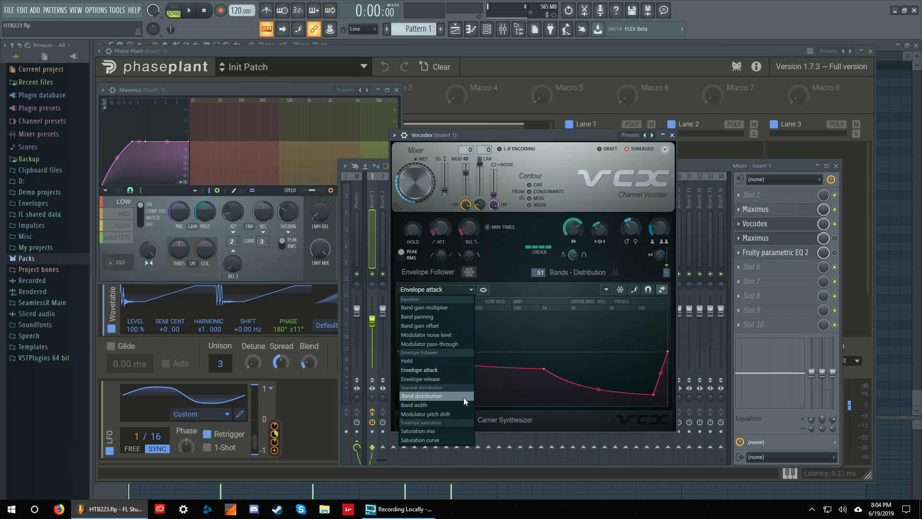
left_click(453, 378)
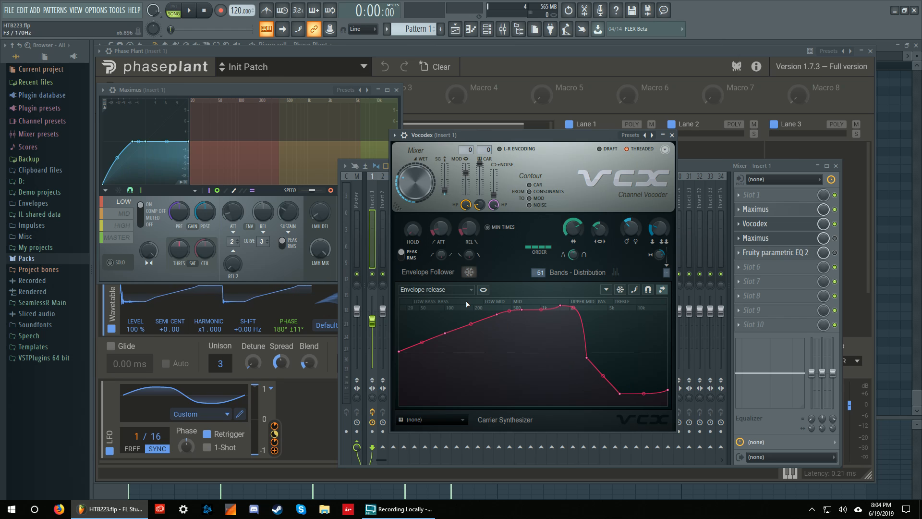
left_click(446, 290)
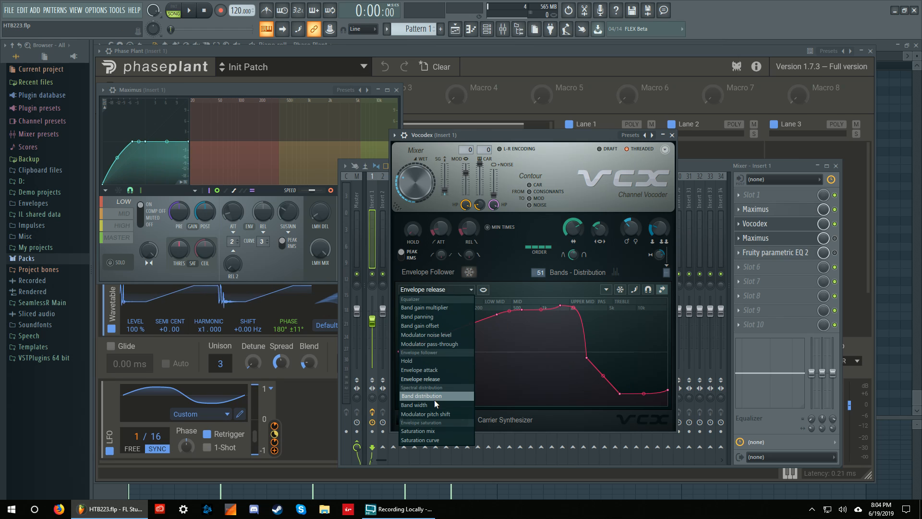
left_click(491, 258)
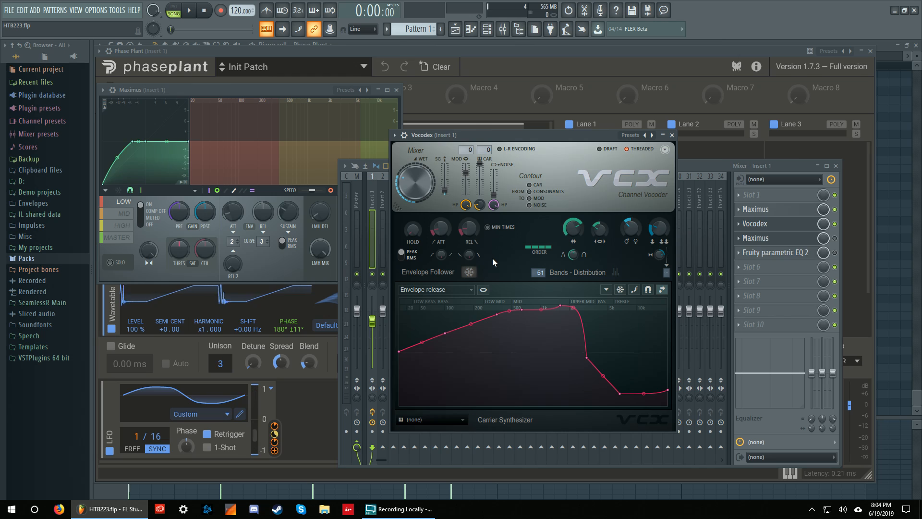
left_click(458, 292)
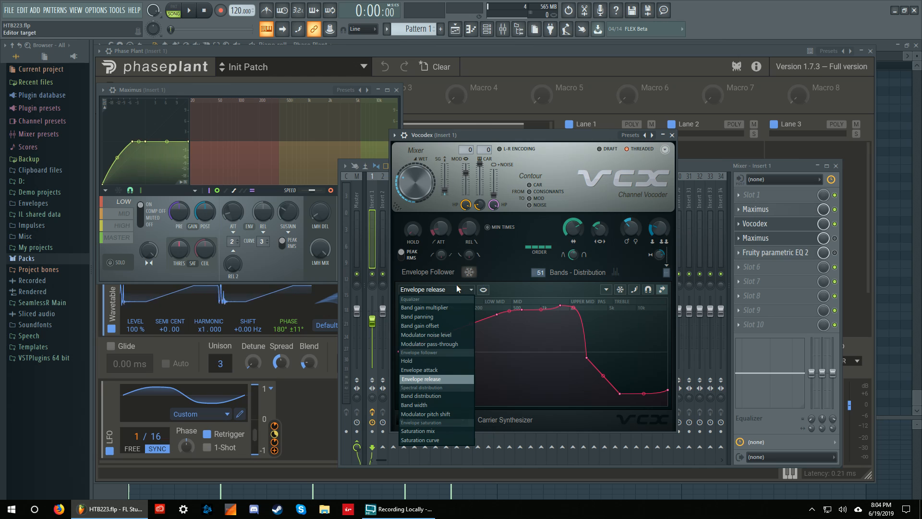
left_click(497, 264)
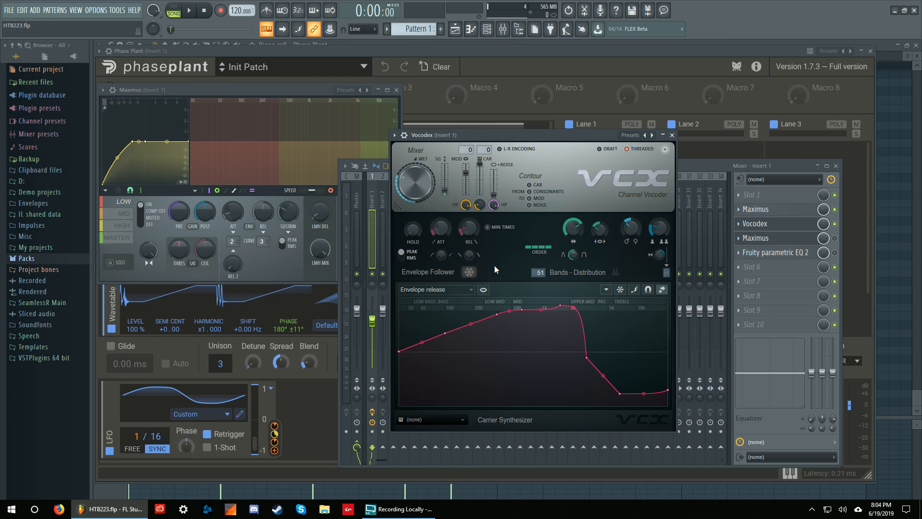
Step: Bypass Vocodex on Insert 1 and play the bass without it, closing the open Maximus window
left_click(834, 224)
key("space")
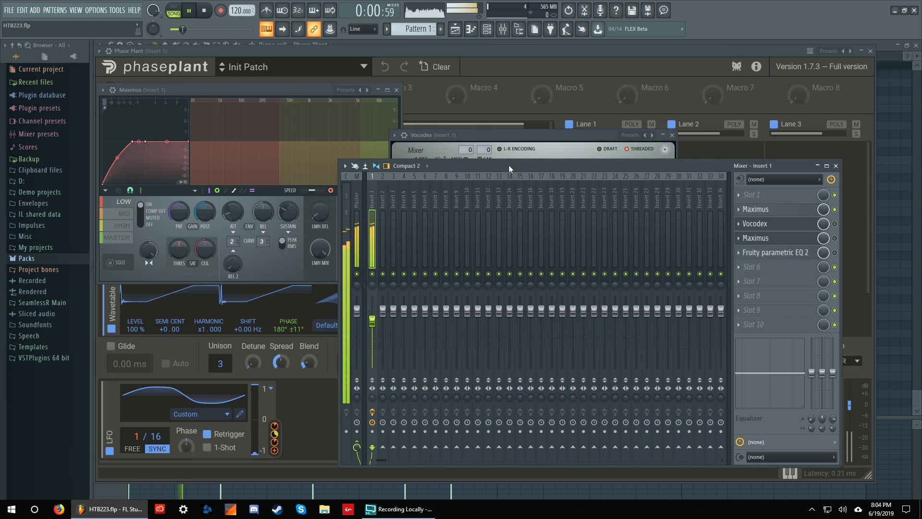
left_click(397, 90)
key("space")
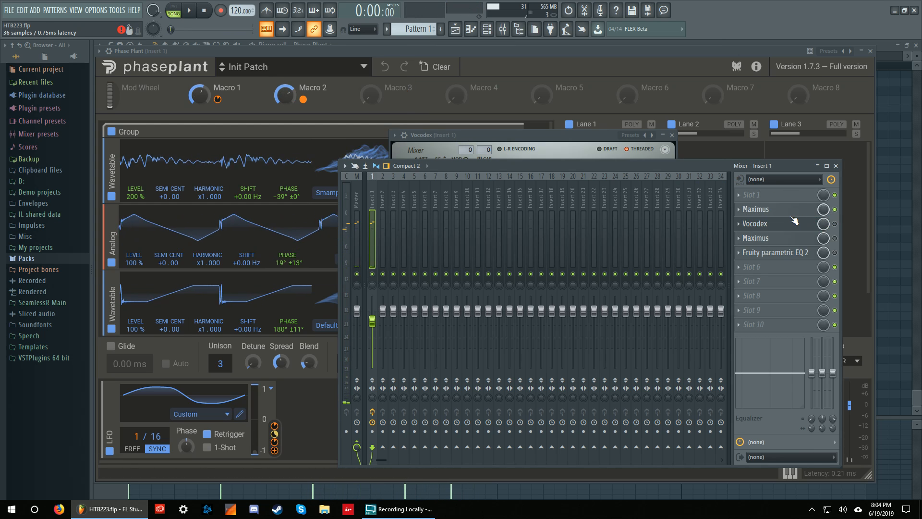
Step: Show the high band curve of the first Maximus on Insert 1, bypass that Maximus and close its window
left_click(793, 218)
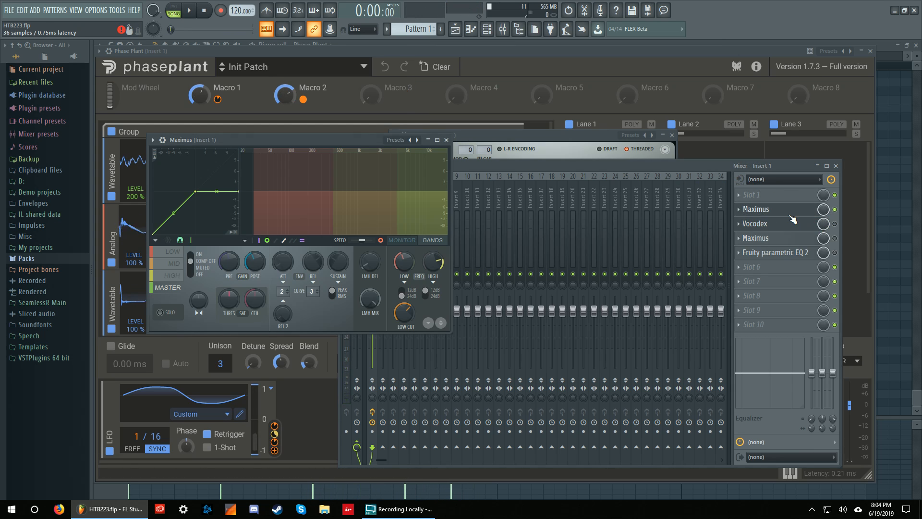
left_click(168, 287)
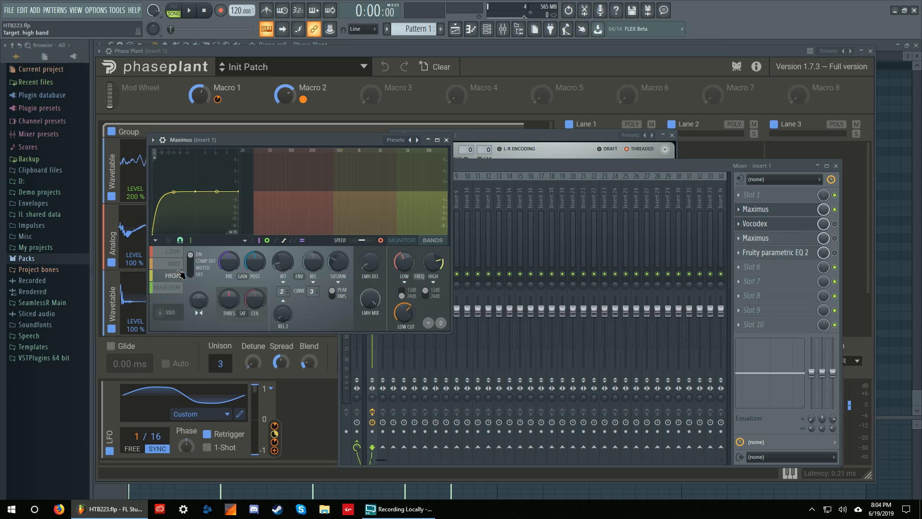
left_click(835, 210)
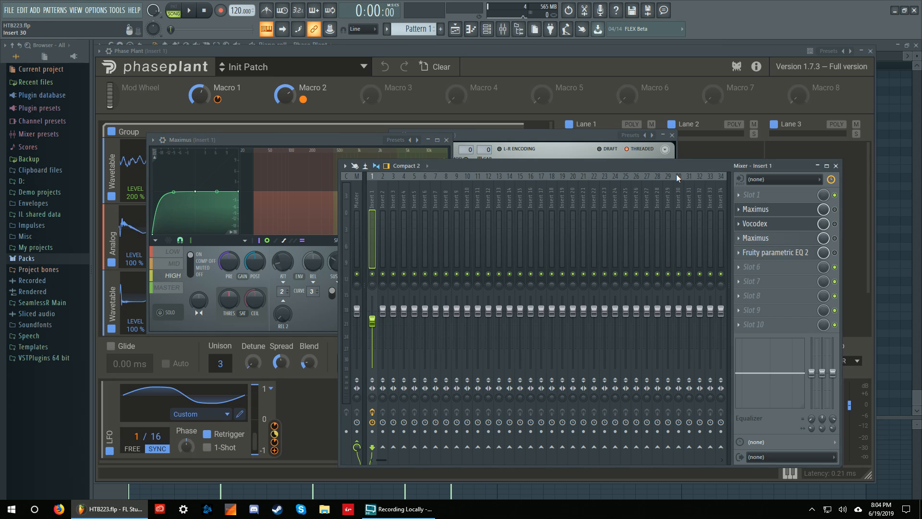
left_click_drag(681, 171, 686, 170)
left_click(446, 140)
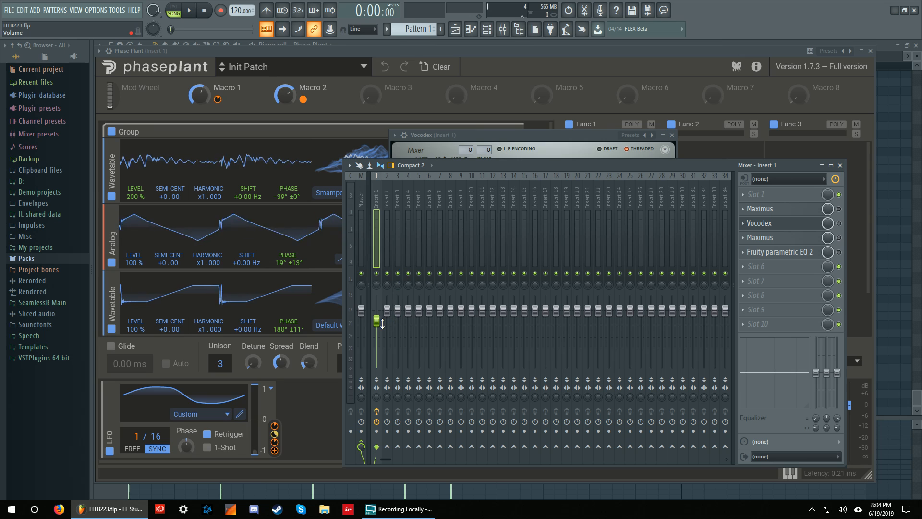
Step: Play the bass without effects with the Insert 1 volume at 100%, bringing the Phase Plant window forward, and stop playback
key("space")
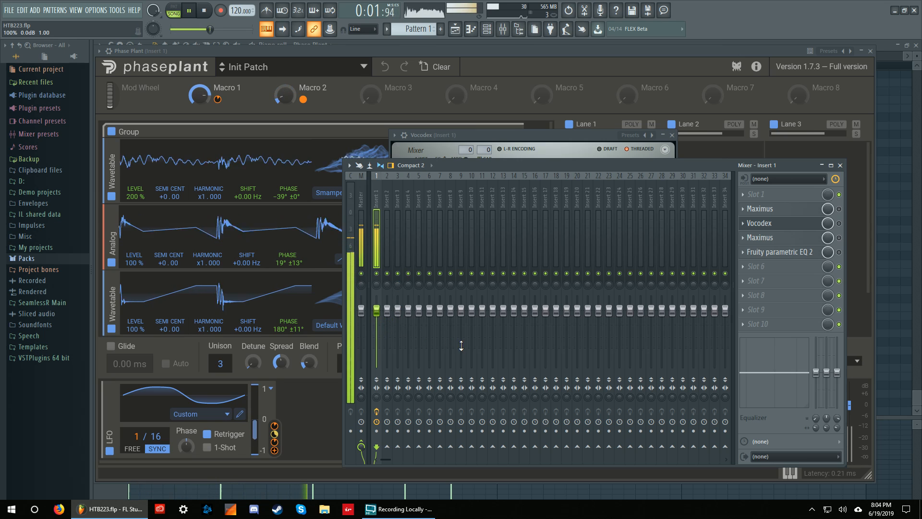
left_click(387, 54)
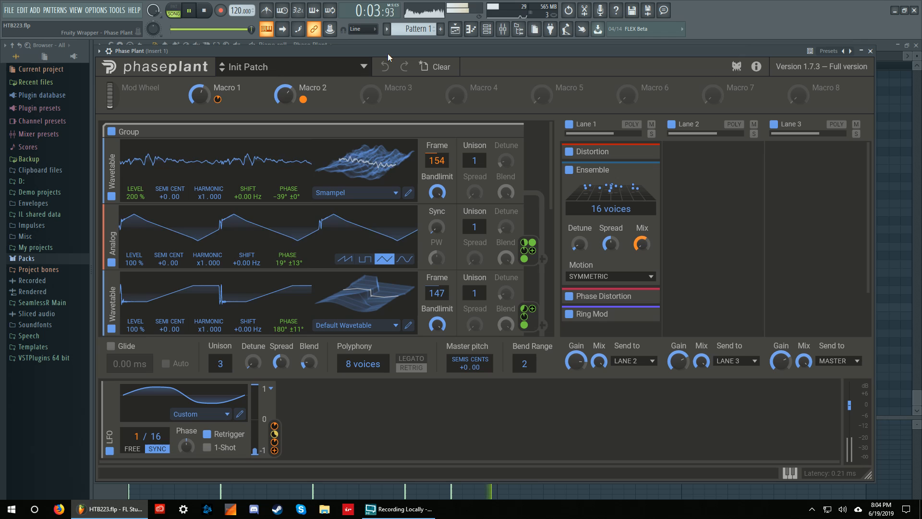
key("space")
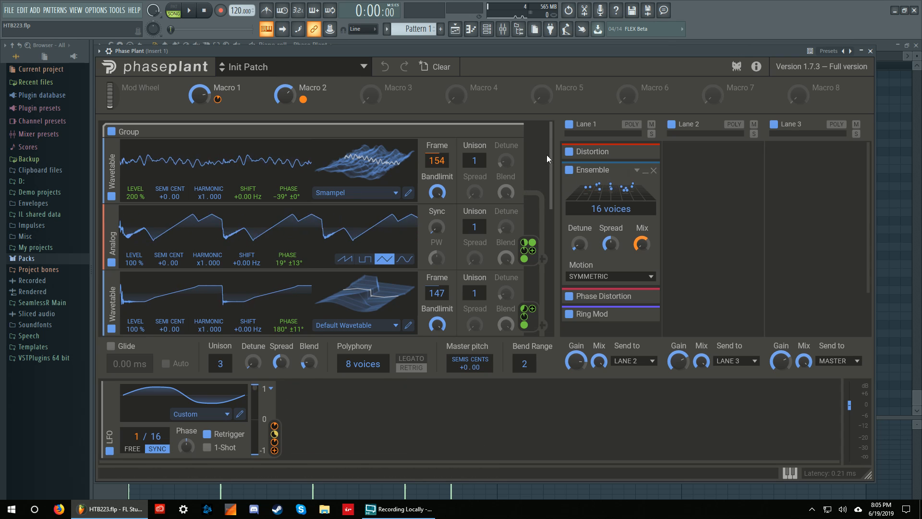
Step: Examine the first group's wavetable and analog oscillators, their phase settings and the Distort module in the Phase Plant patch
mouse_move(552, 154)
left_mouse_down()
mouse_move(554, 284)
mouse_move(569, 201)
mouse_move(564, 148)
left_mouse_up()
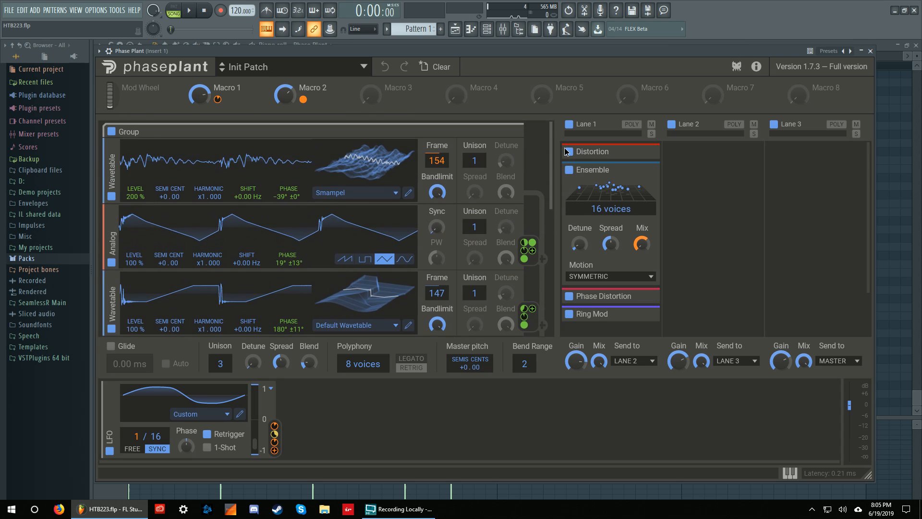
scroll(534, 171, "down", 3)
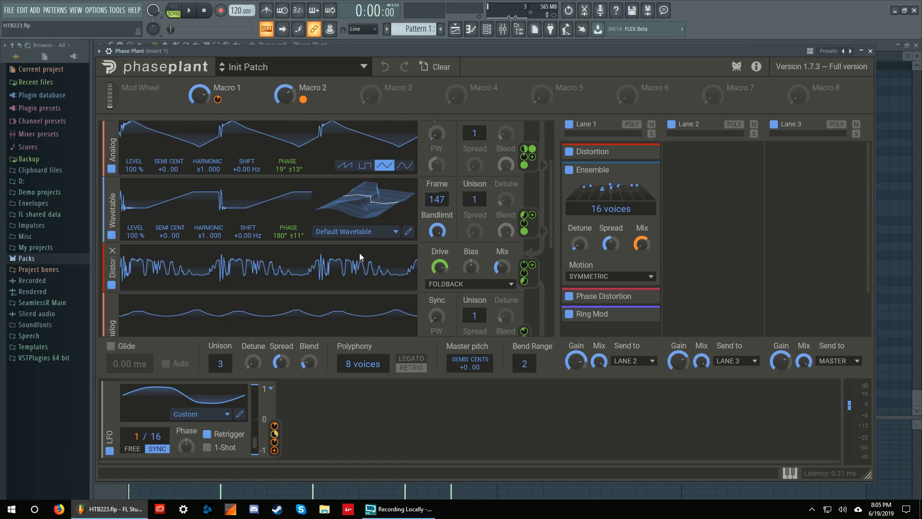
scroll(357, 244, "down", 2)
scroll(359, 248, "up", 2)
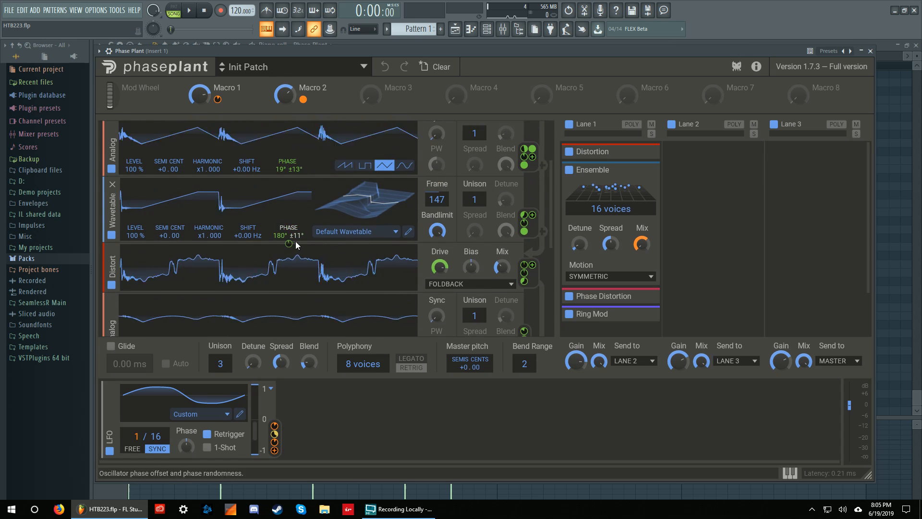
scroll(280, 215, "up", 3)
scroll(326, 234, "down", 3)
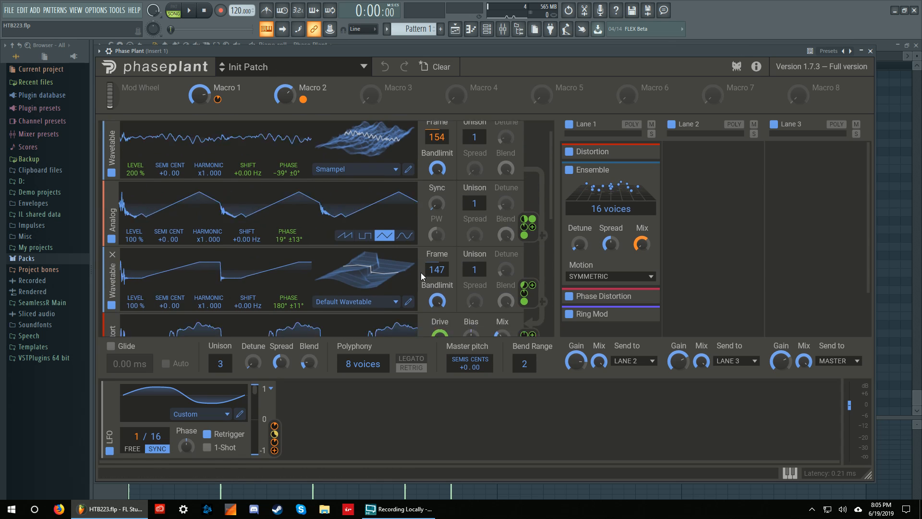
mouse_move(289, 275)
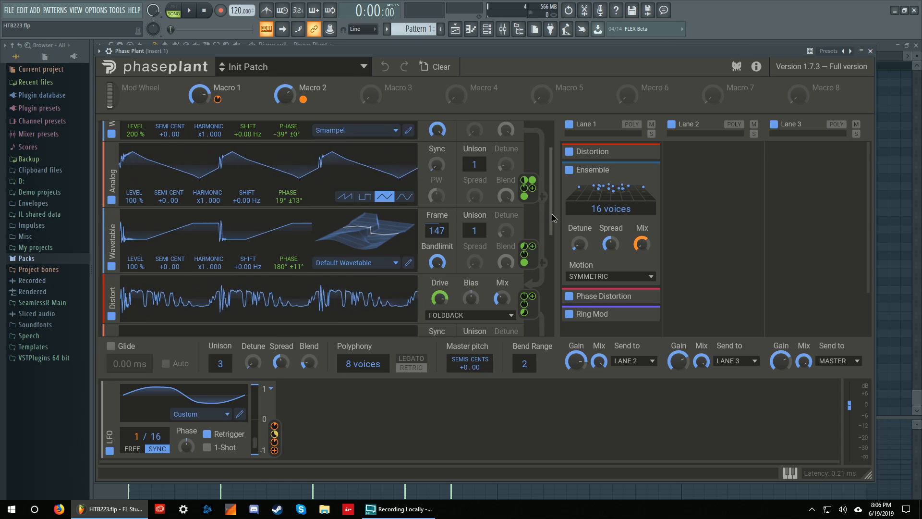
left_click_drag(549, 214, 549, 185)
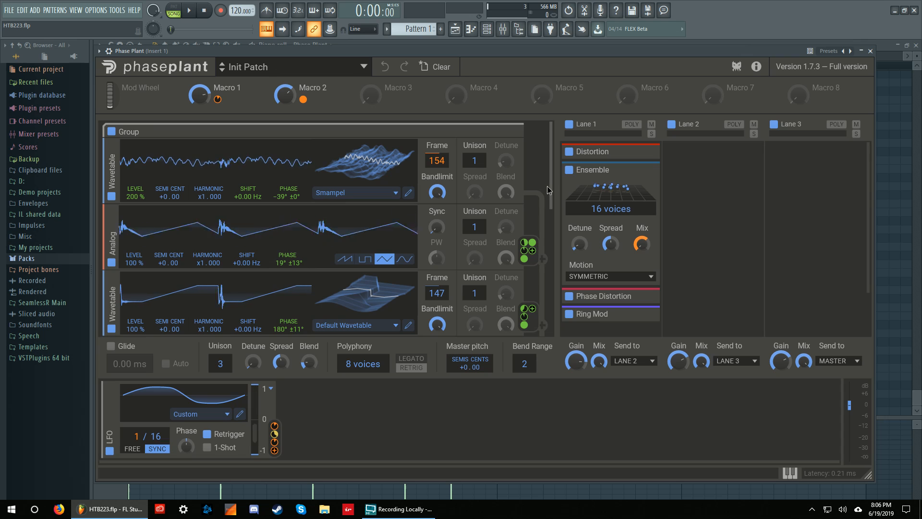
Step: Try modulating the Default Wavetable oscillator's semi/cent pitch with its own output at 69%, and remove that modulation
left_click_drag(550, 200, 550, 240)
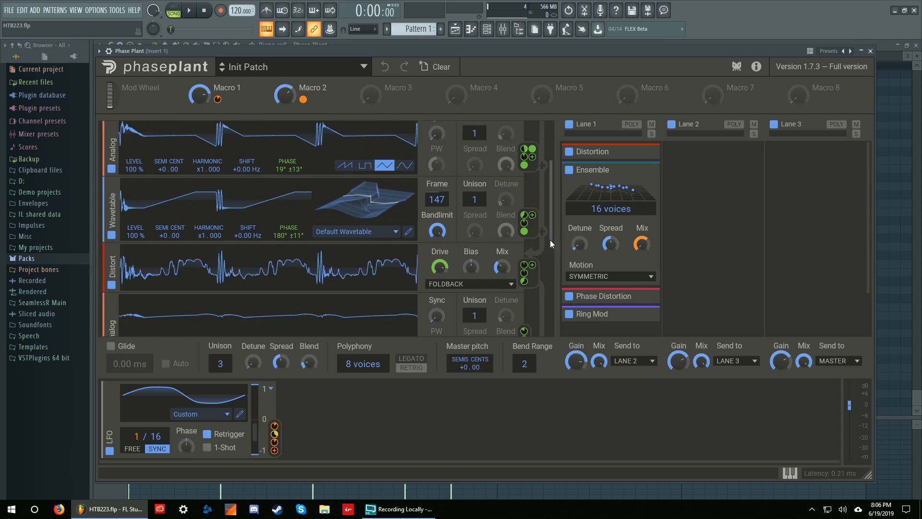
left_click(532, 216)
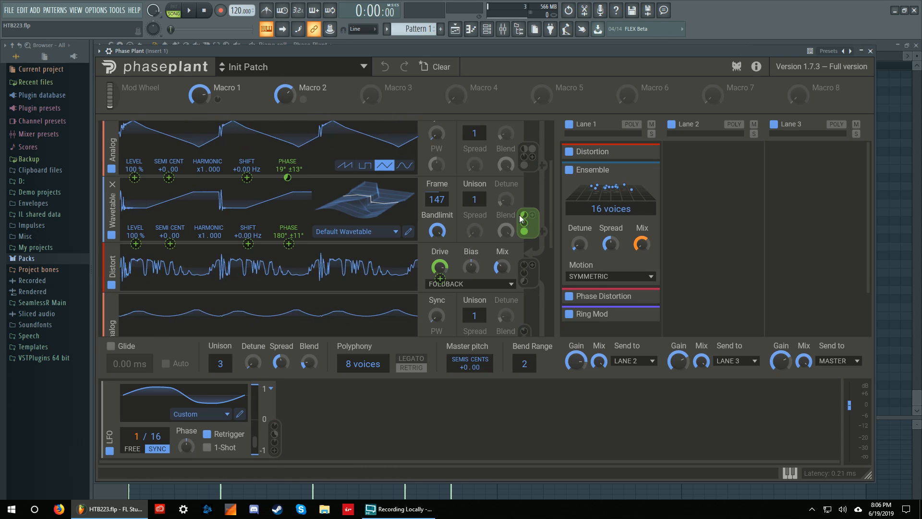
left_click(170, 244)
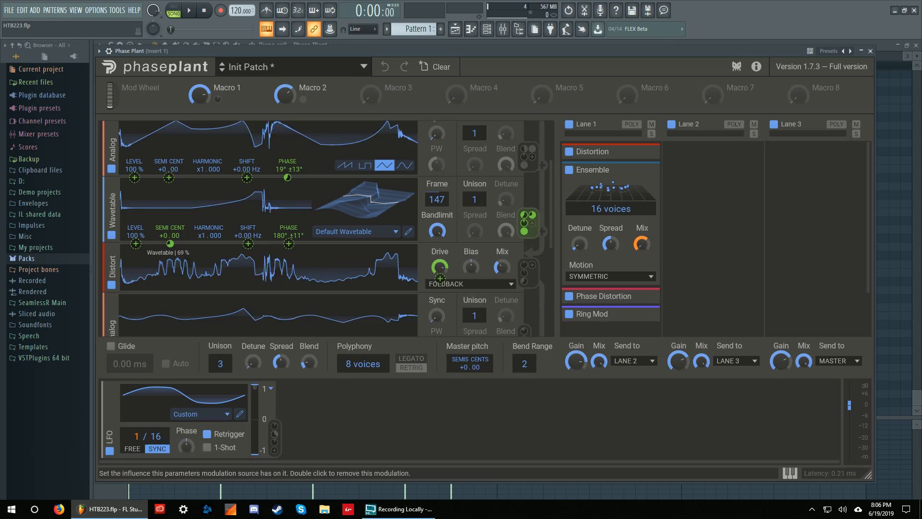
double_click(171, 243)
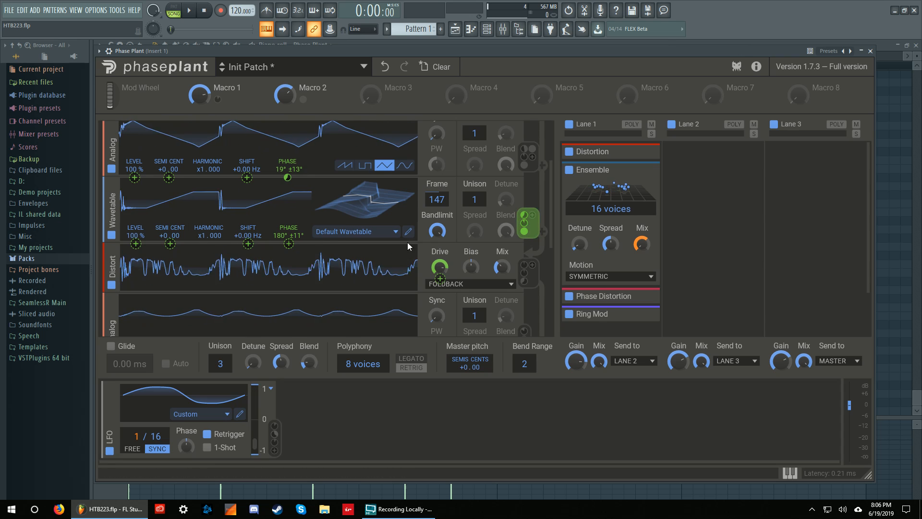
left_click(525, 229)
Step: Minimize the first generator group and expand it again
scroll(500, 242, "up", 3)
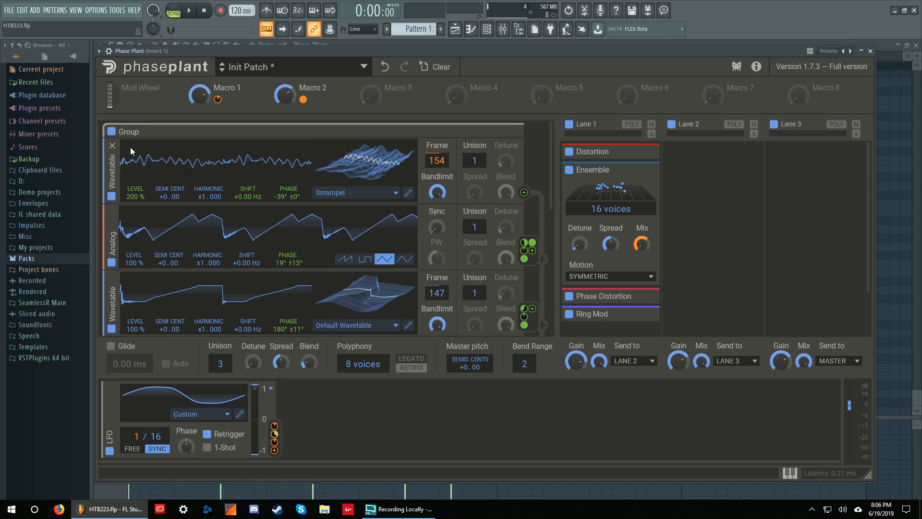
left_click(508, 133)
left_click(508, 132)
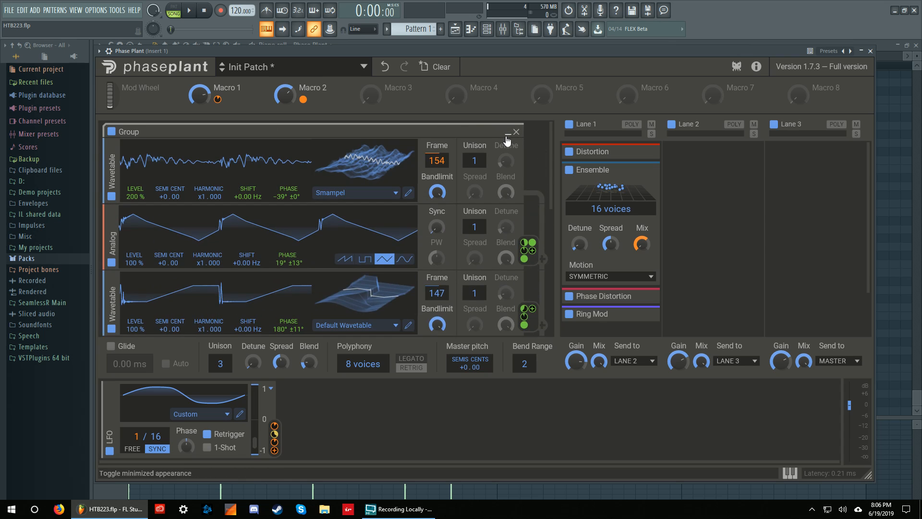
Step: Examine the first group's signal chain from the Smampel wavetable to the Analog modulation on the Distort module's drive
scroll(346, 173, "down", 3)
scroll(347, 176, "down", 1)
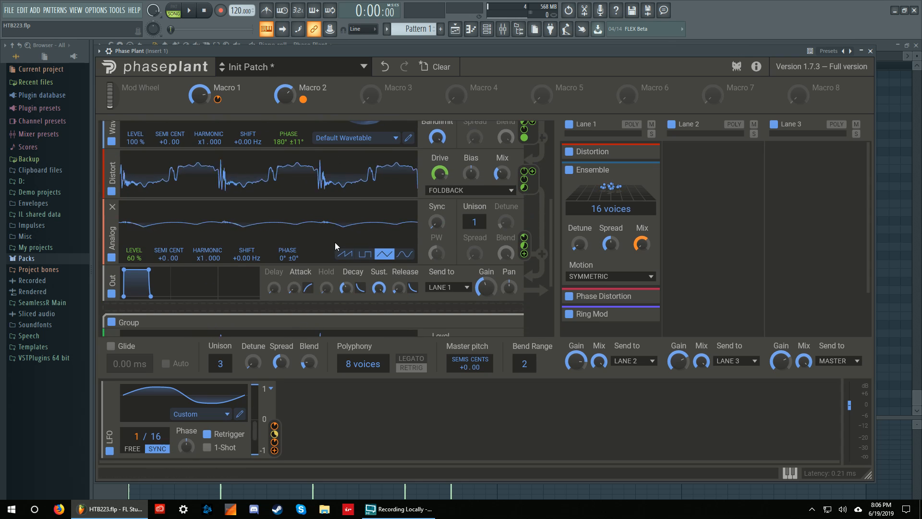
scroll(335, 245, "up", 4)
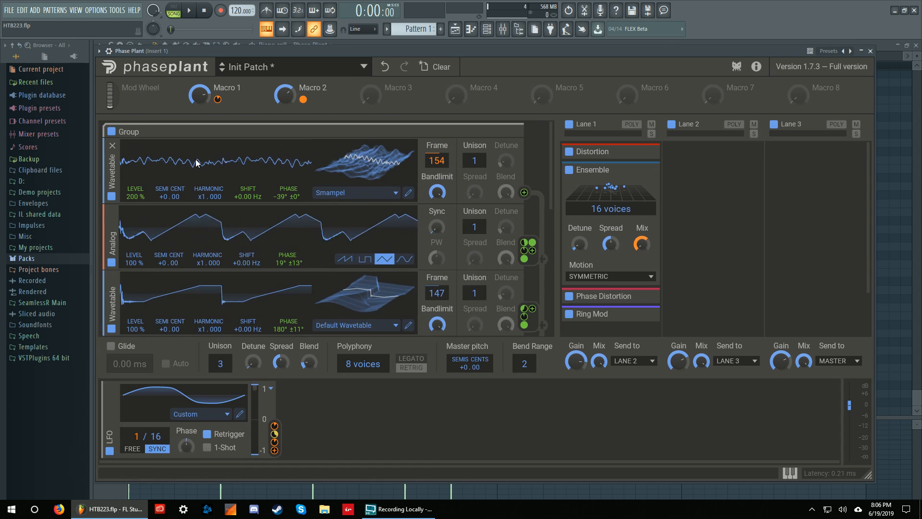
scroll(308, 175, "down", 1)
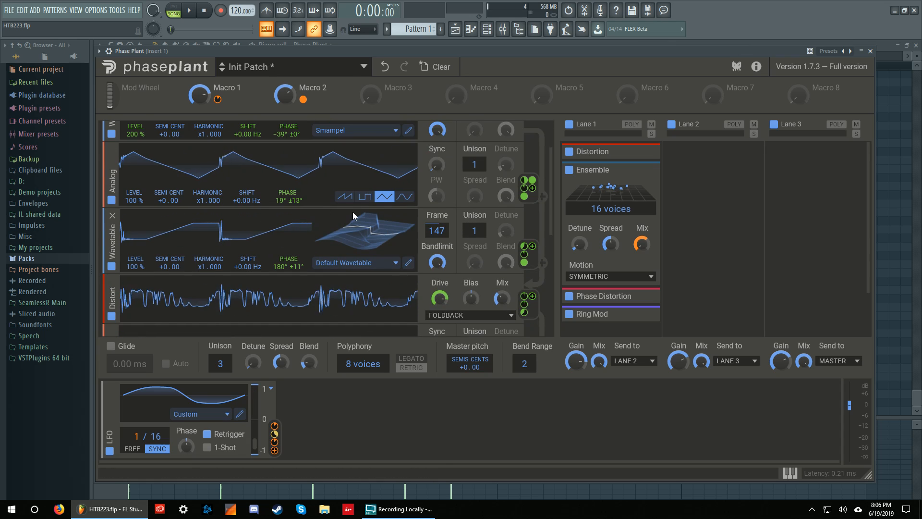
scroll(353, 211, "up", 1)
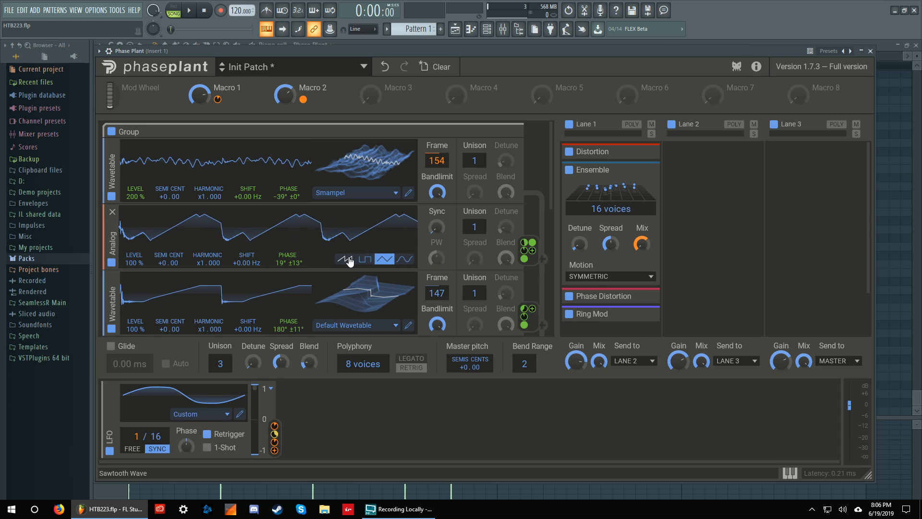
scroll(349, 257, "down", 1)
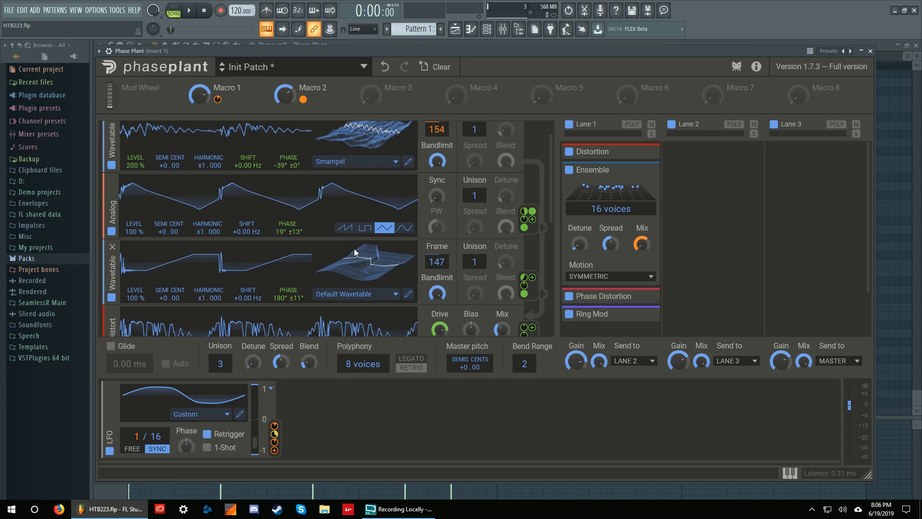
scroll(409, 261, "down", 1)
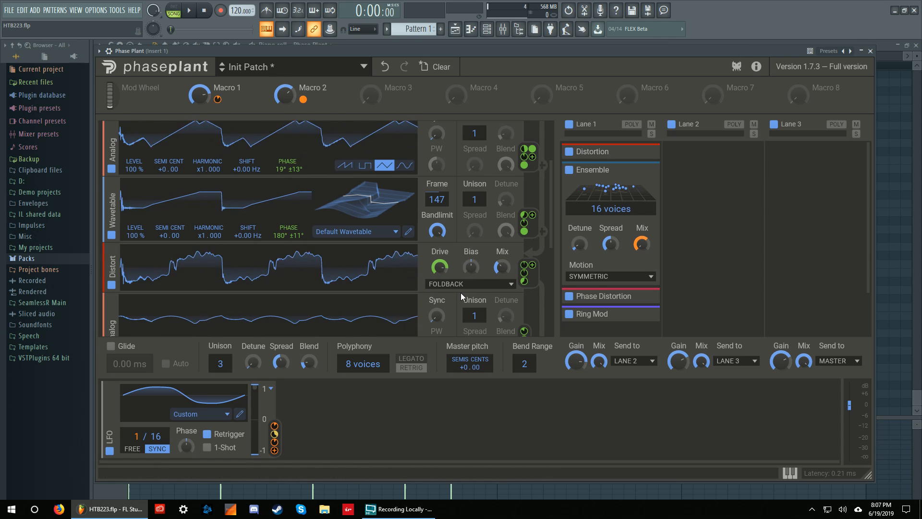
mouse_move(443, 280)
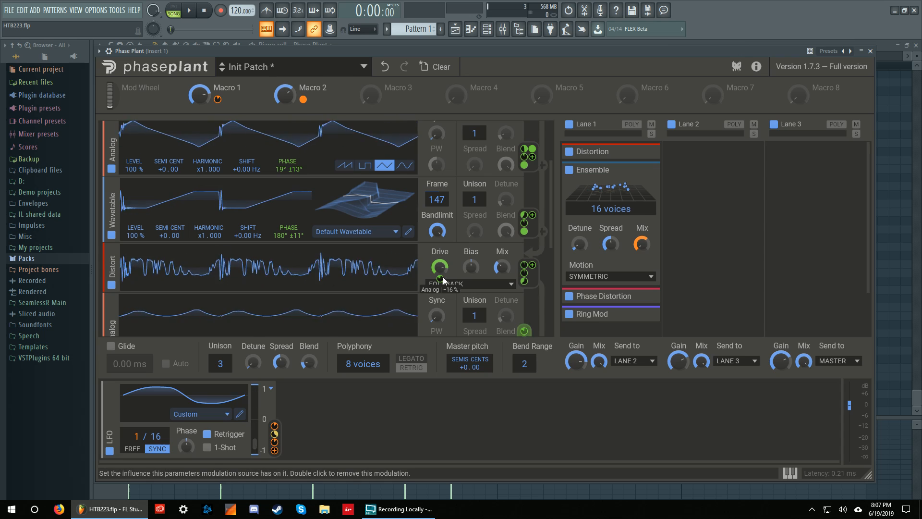
Step: Examine the modulation on the lower Analog oscillator's level and the generator order down to the second group's Aux module
scroll(363, 286, "down", 1)
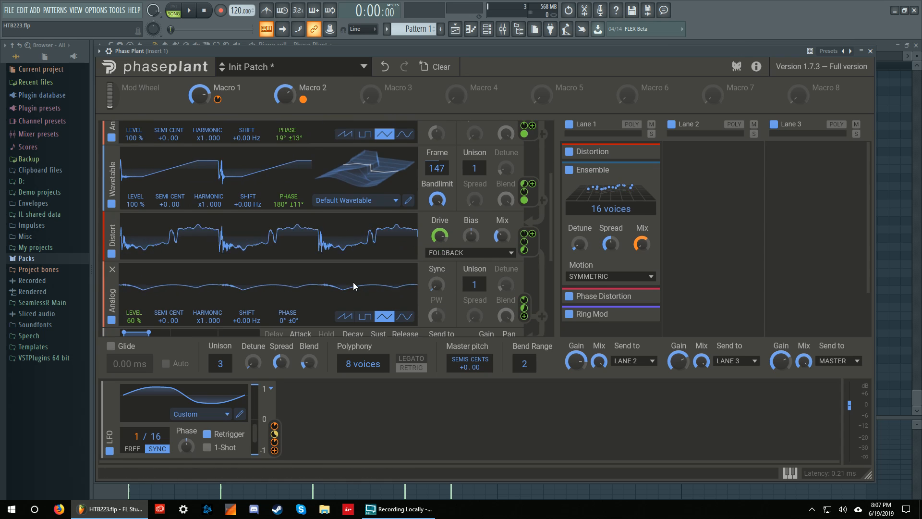
scroll(298, 259, "down", 1)
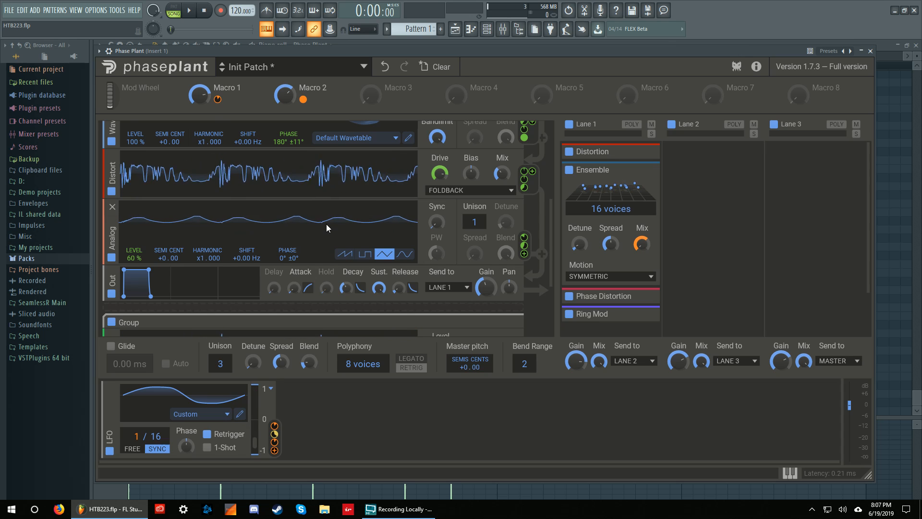
scroll(327, 223, "down", 1)
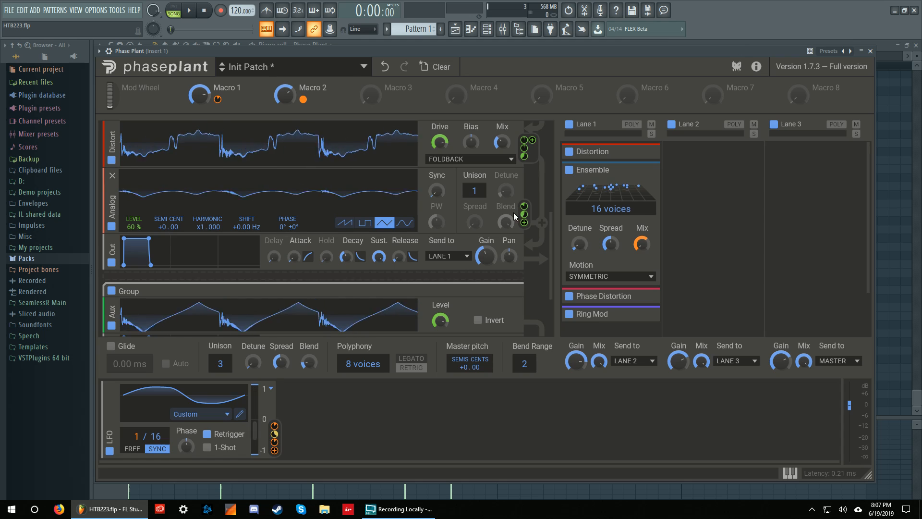
scroll(136, 233, "down", 1)
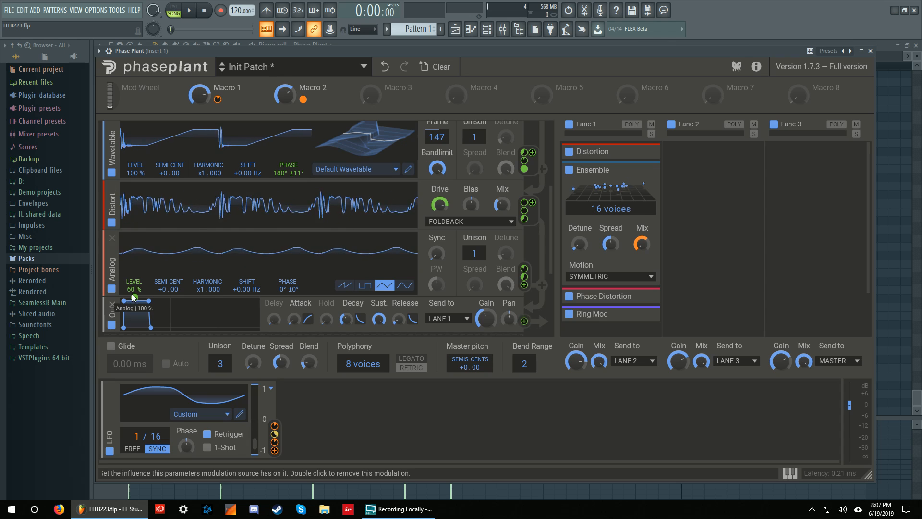
scroll(132, 296, "up", 3)
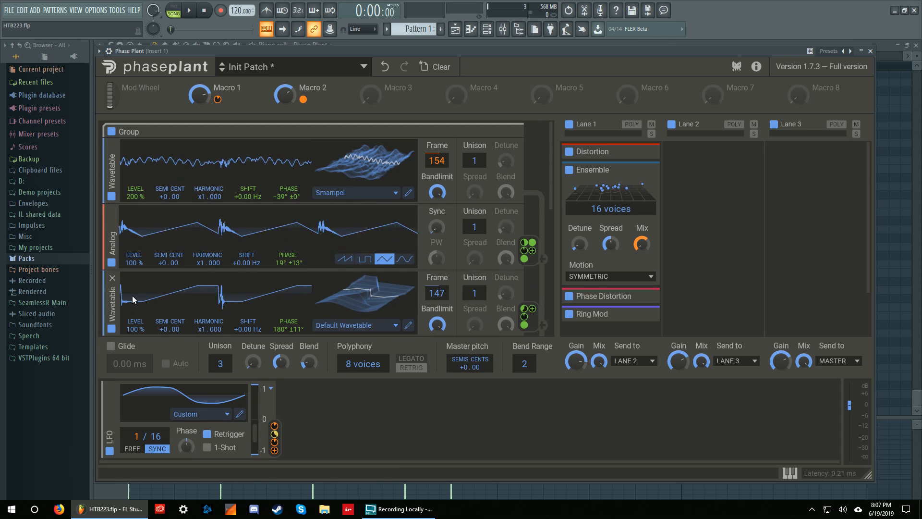
scroll(133, 288, "down", 5)
scroll(318, 253, "down", 2)
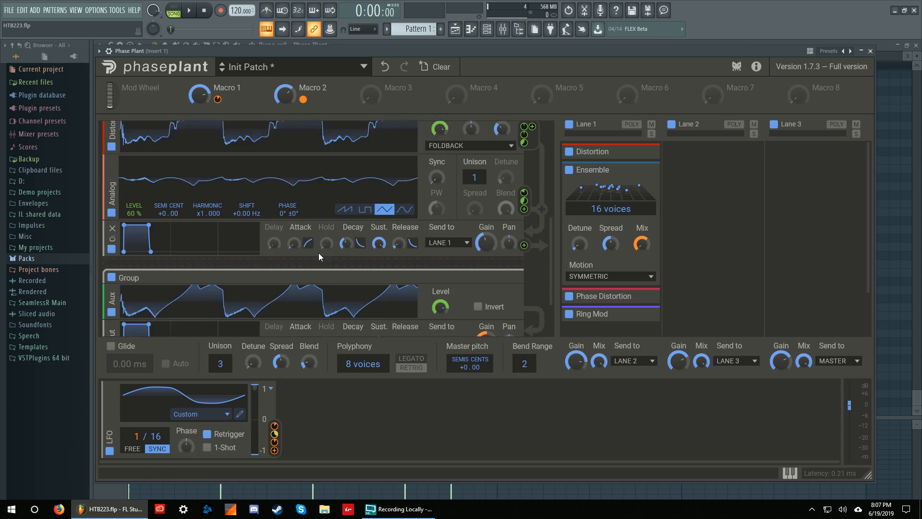
scroll(318, 253, "up", 4)
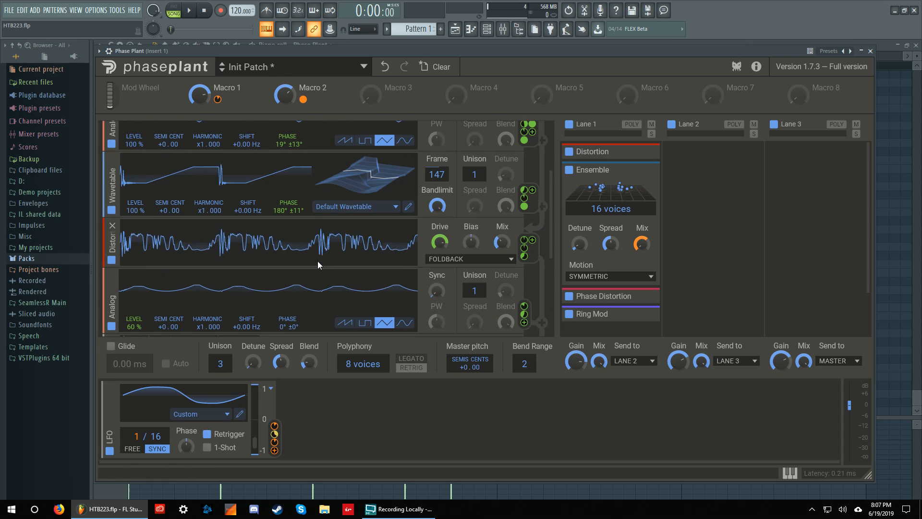
scroll(318, 260, "up", 2)
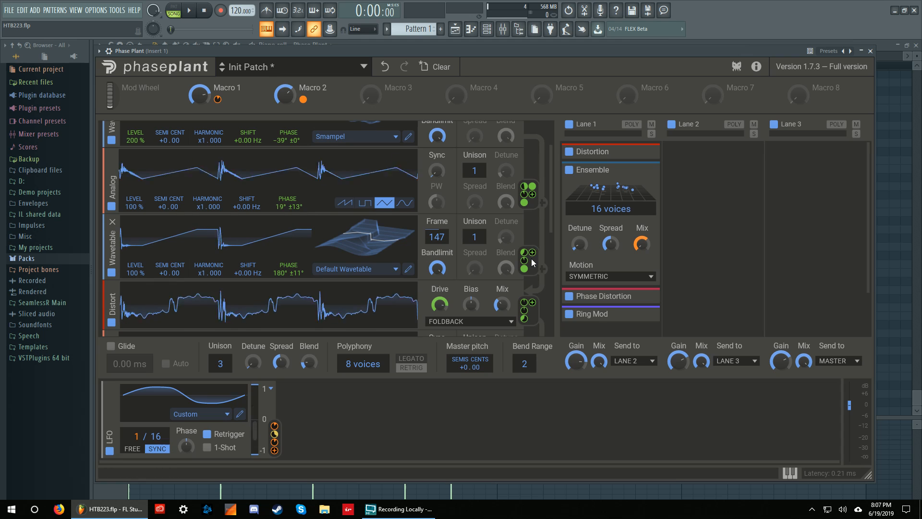
scroll(531, 259, "up", 1)
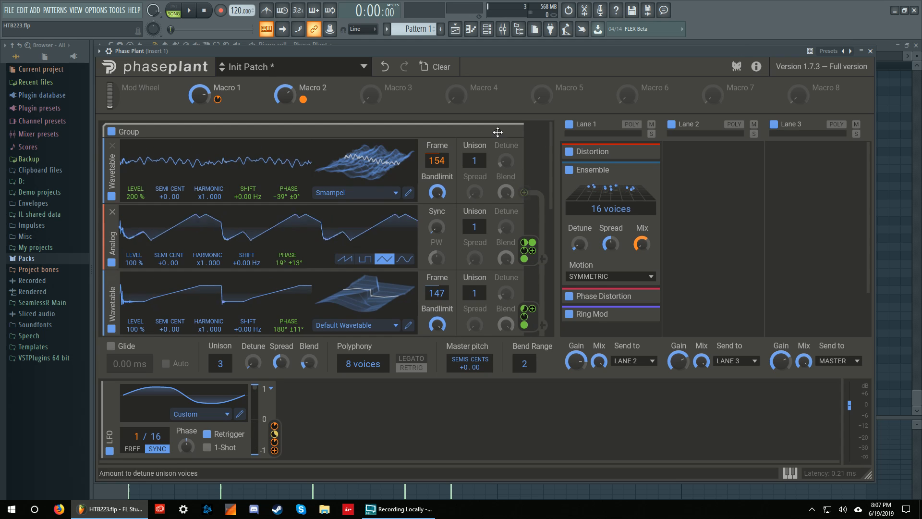
Step: Examine the first group's generator chain down to its Out module and that module's modulation output
scroll(533, 252, "down", 1)
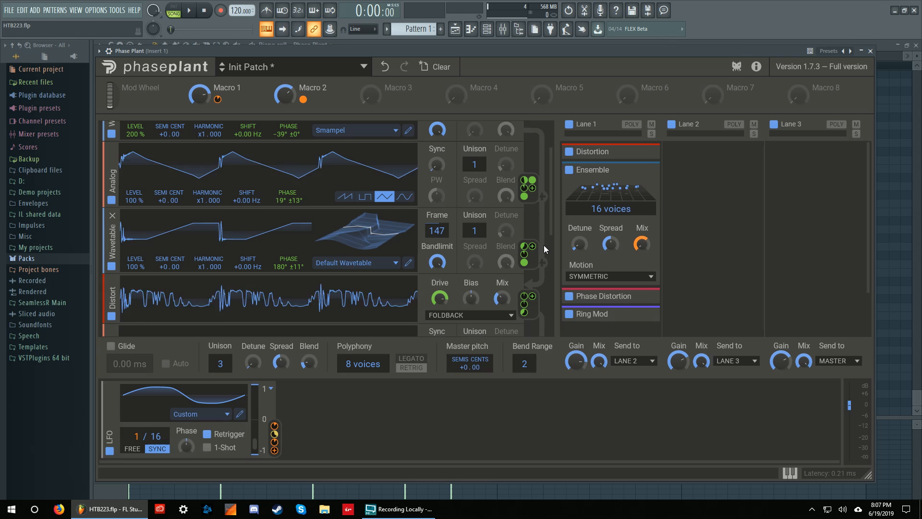
scroll(543, 245, "down", 2)
scroll(542, 264, "down", 2)
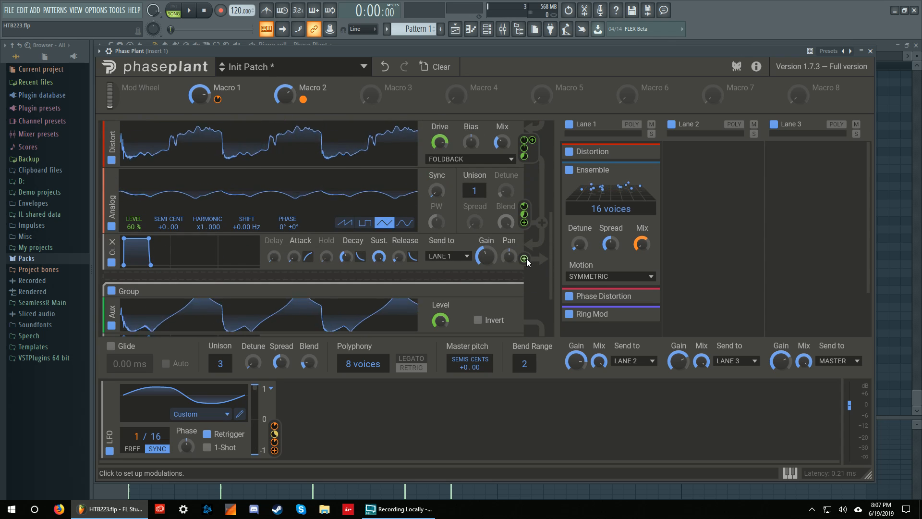
left_click_drag(524, 259, 288, 235)
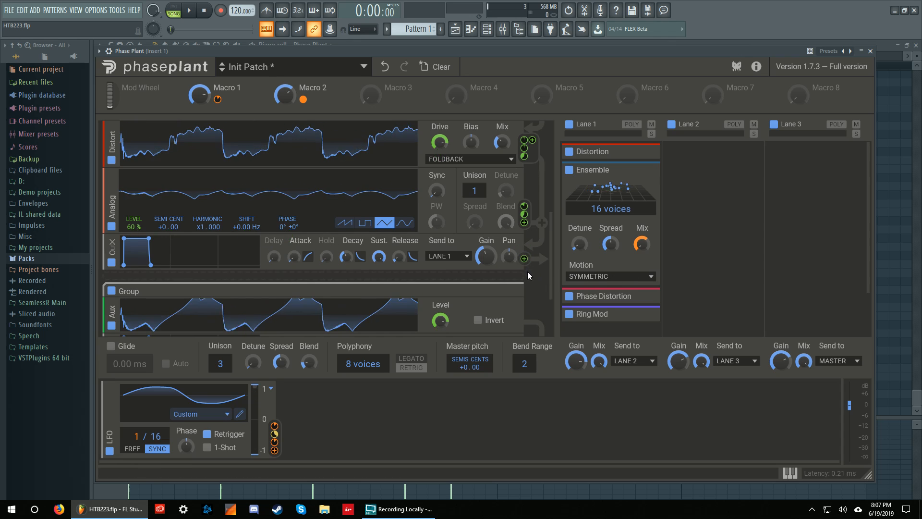
scroll(528, 275, "up", 3)
scroll(528, 275, "up", 3)
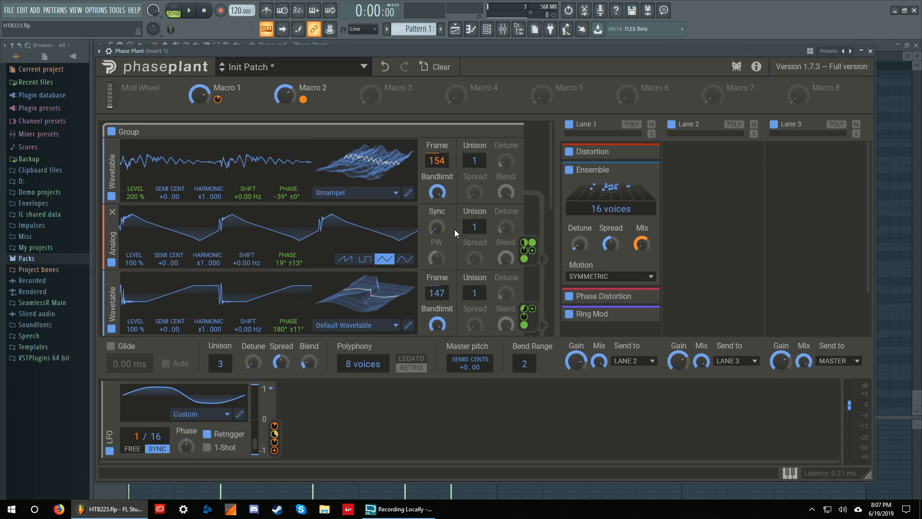
Step: Review the generator order from the first group's Smampel wavetable down to the second group's Aux and Out modules
scroll(454, 229, "down", 3)
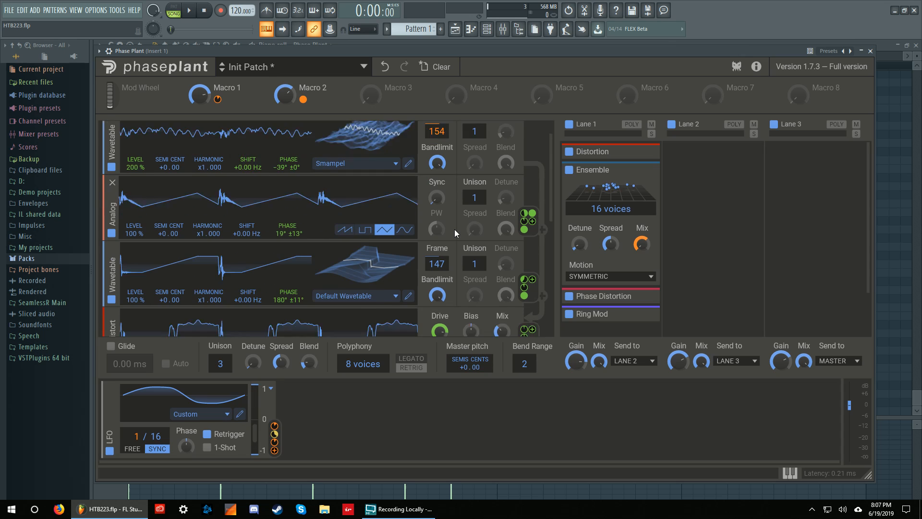
scroll(455, 227, "down", 5)
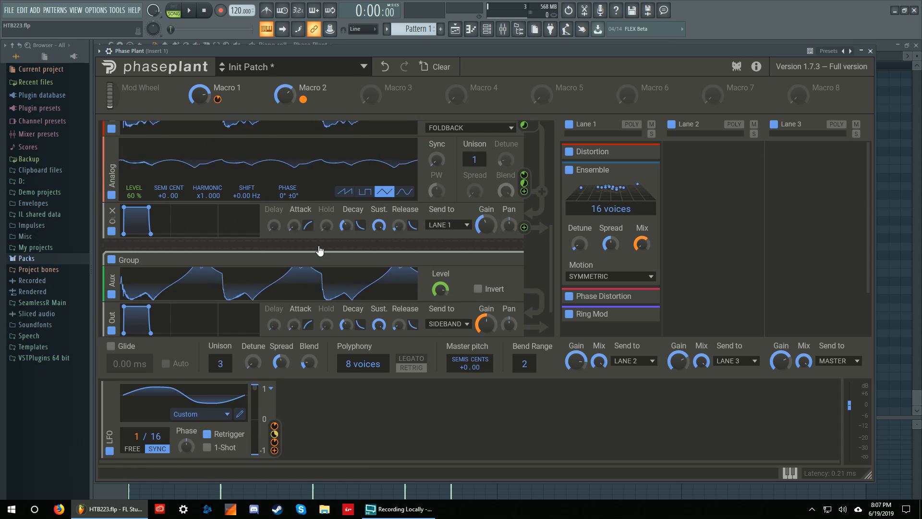
scroll(282, 252, "down", 3)
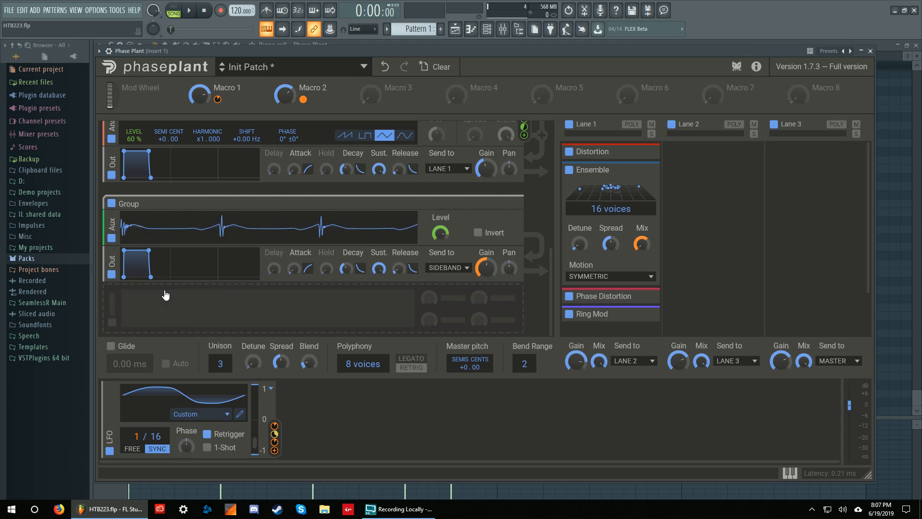
scroll(161, 292, "up", 8)
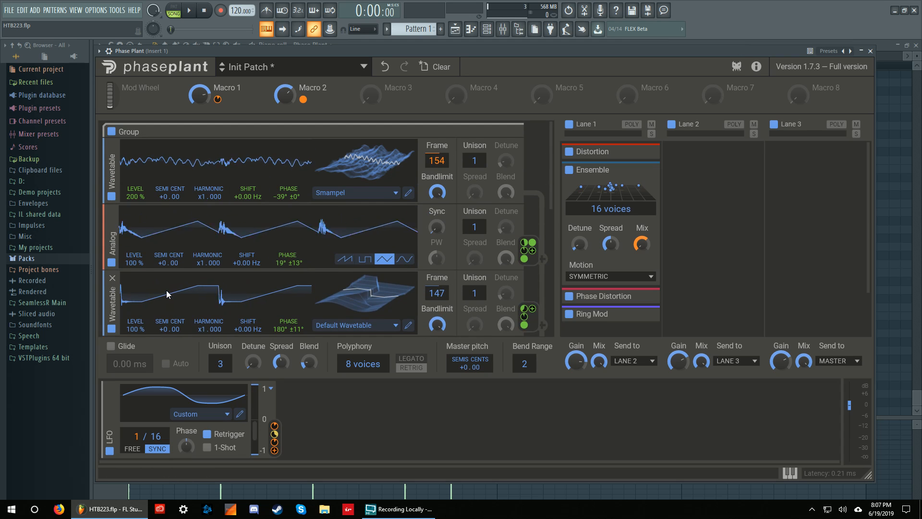
Step: Open the Default Wavetable oscillator's waveform in the Wavetable Editor and close the editor
scroll(200, 236, "down", 1)
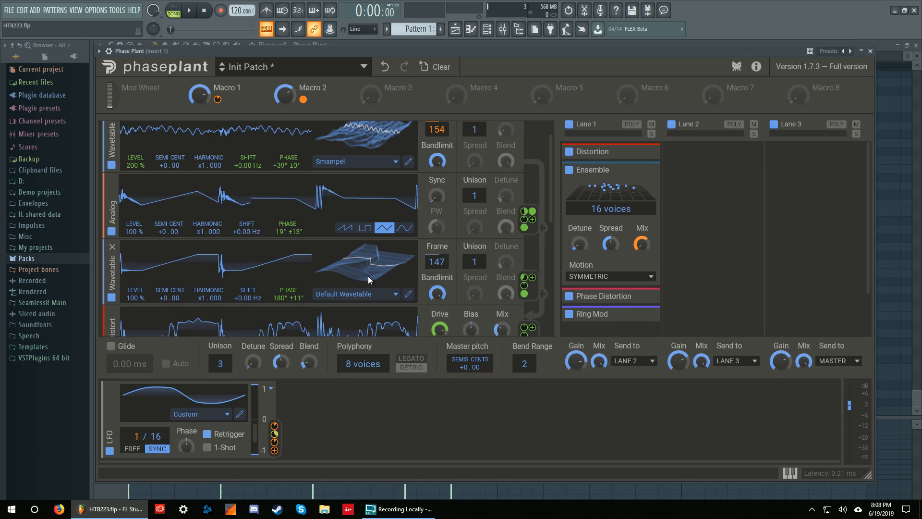
left_click(408, 294)
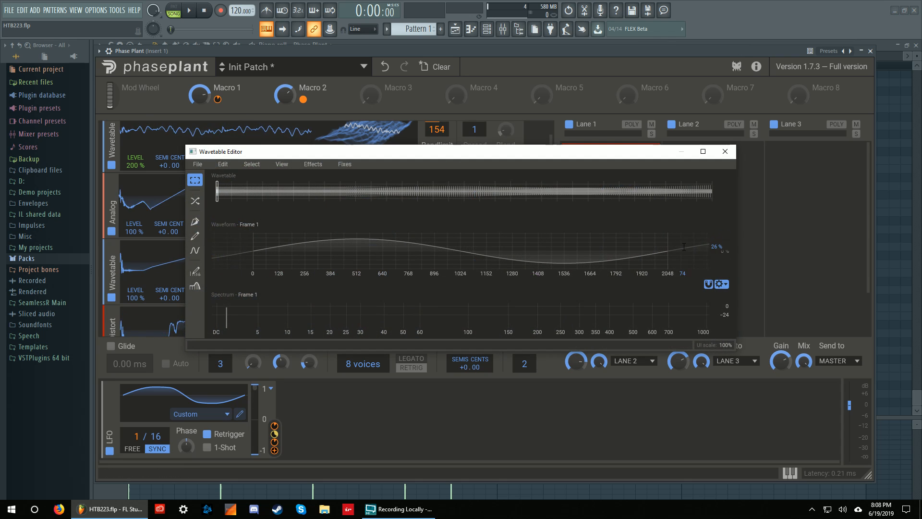
left_click(725, 152)
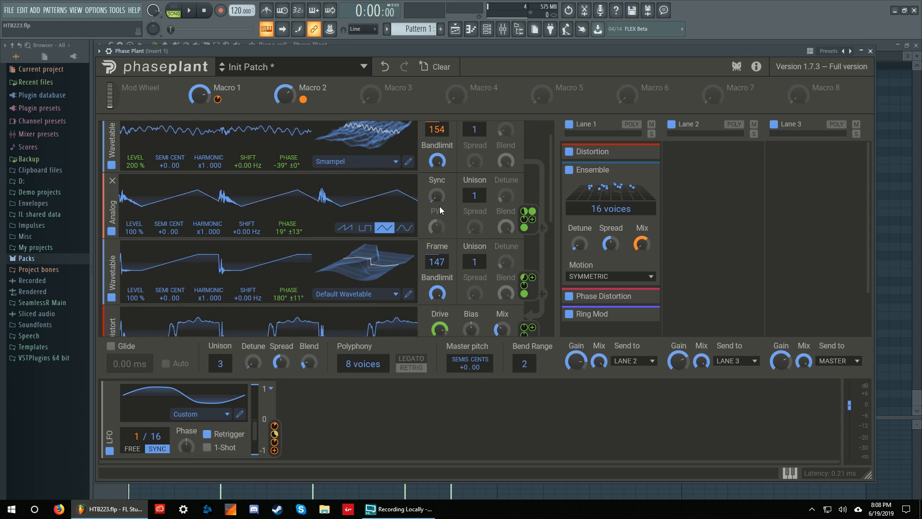
scroll(525, 239, "up", 1)
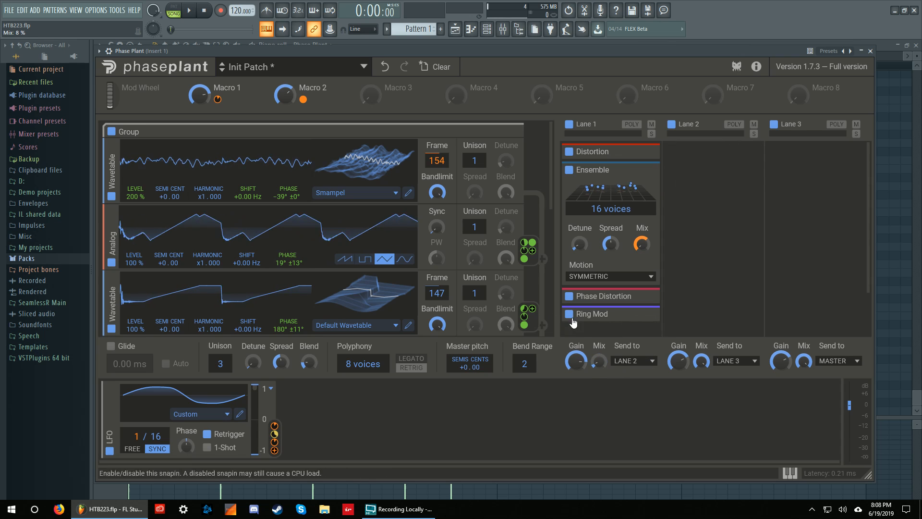
Step: Play the bass pattern, stop playback, and look over the first group's oscillators
left_click(189, 10)
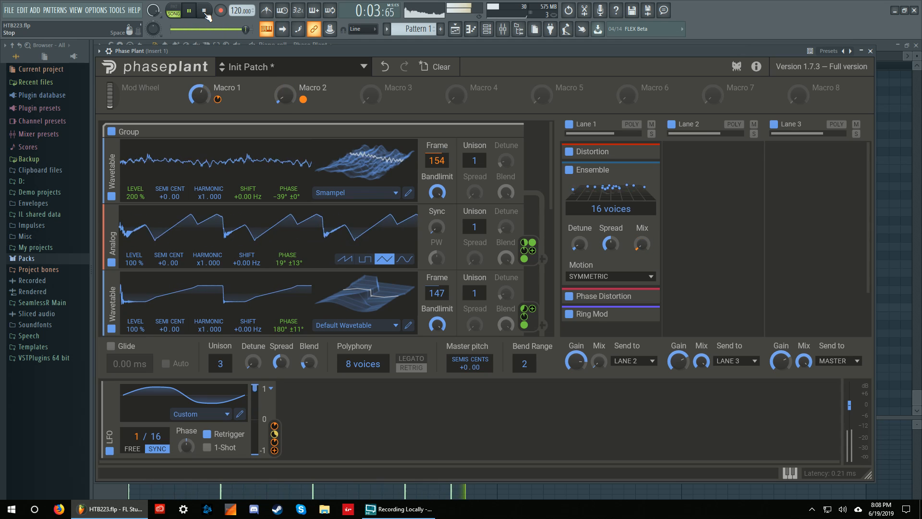
left_click(205, 11)
scroll(315, 237, "down", 1)
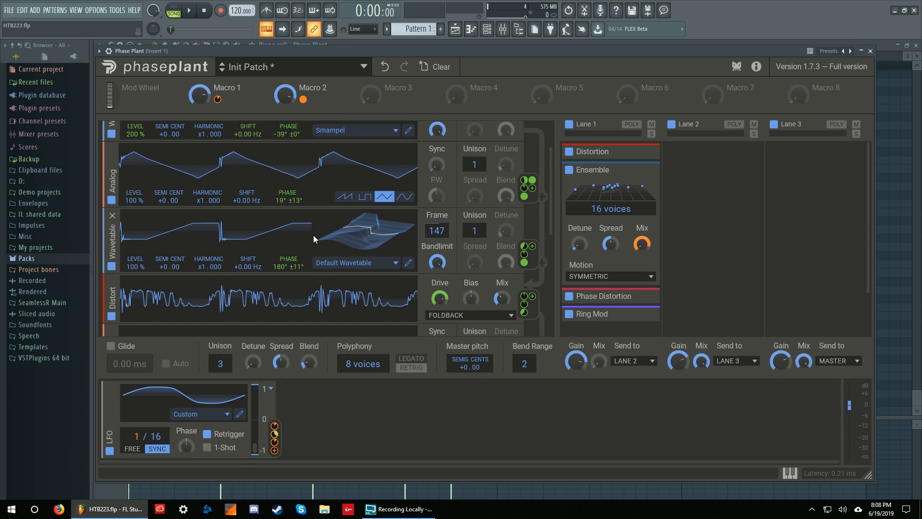
scroll(313, 237, "up", 1)
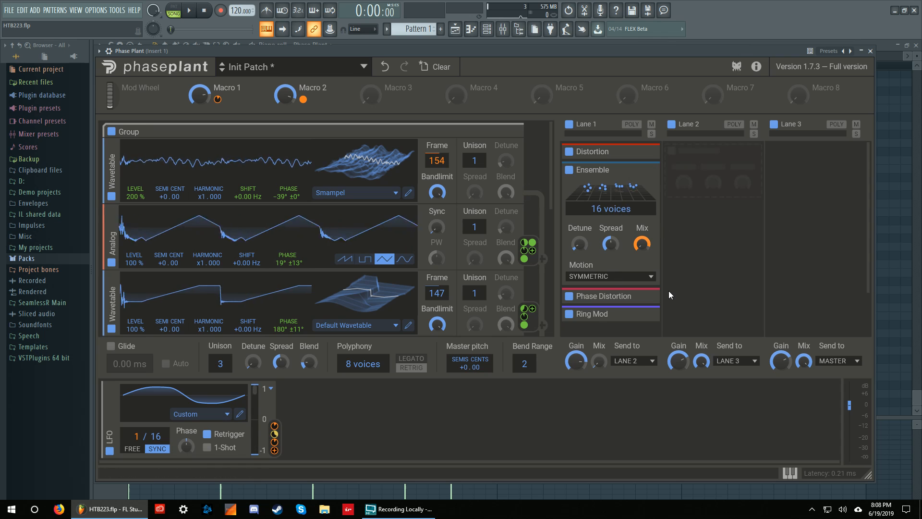
Step: Expand Lane 1's Distortion effect to inspect its type and settings, and minimize it again
left_click(642, 152)
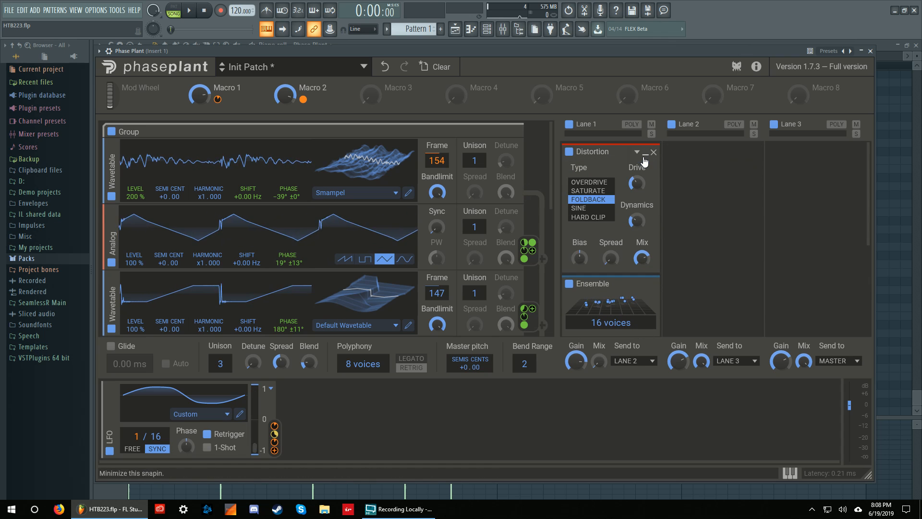
left_click(644, 161)
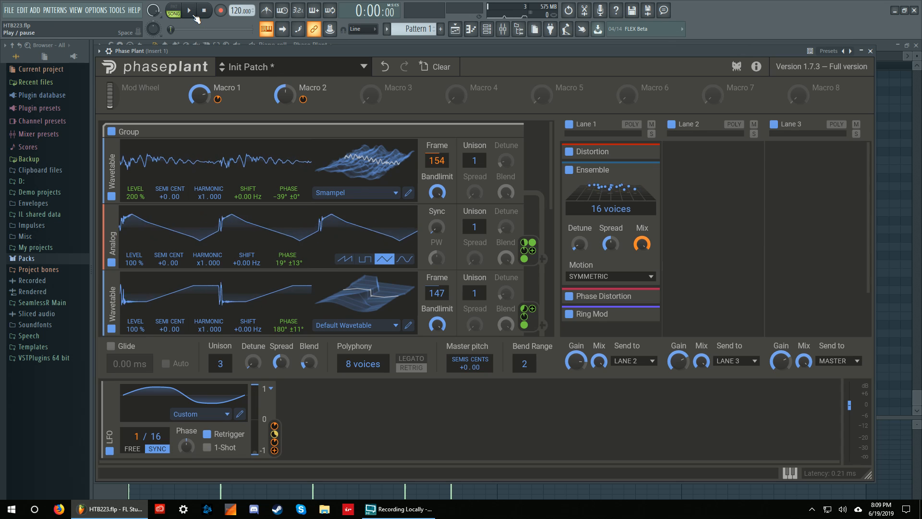
Step: Adjust the Ensemble effect's Mix and Macro 2's influence on it during playback, and save the project
left_click(192, 13)
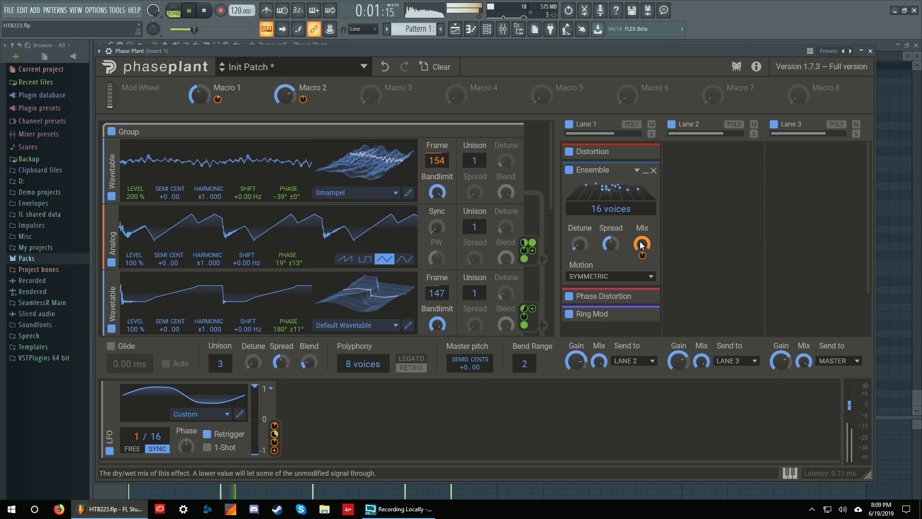
left_click_drag(641, 242, 640, 244)
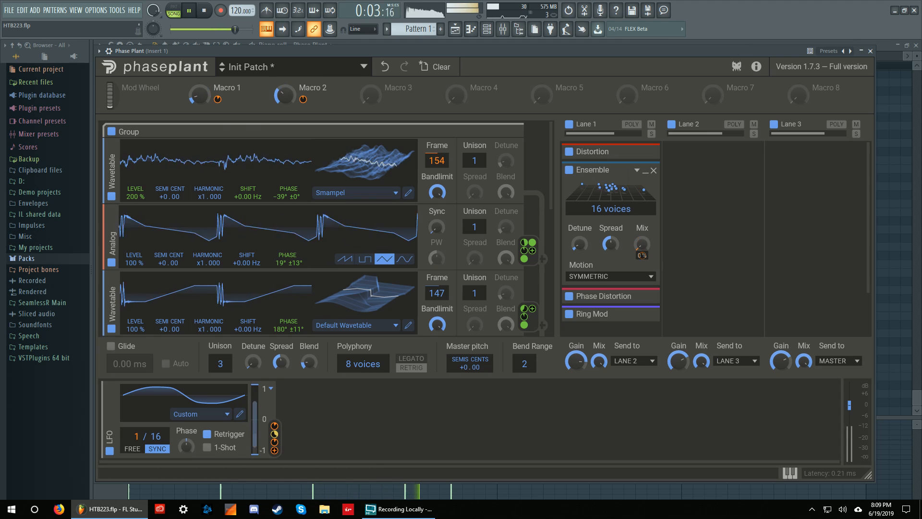
left_click_drag(643, 255, 642, 202)
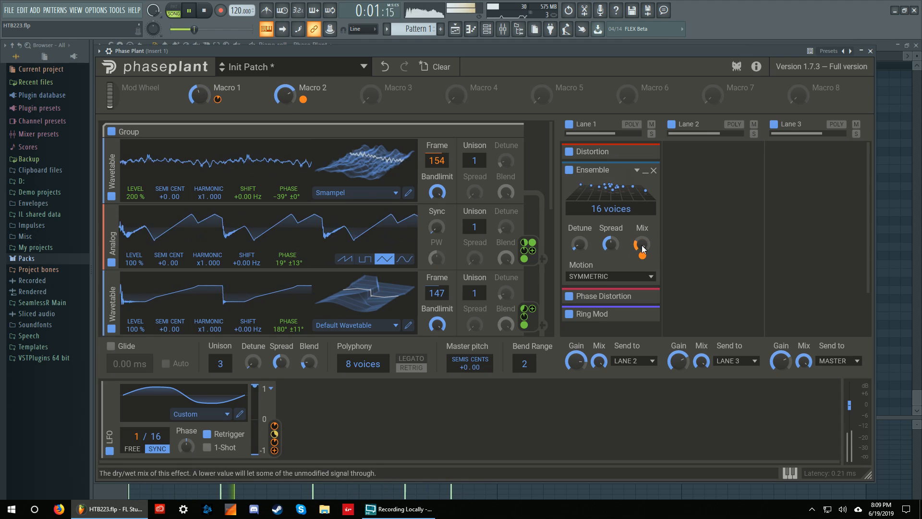
left_click_drag(641, 245, 641, 332)
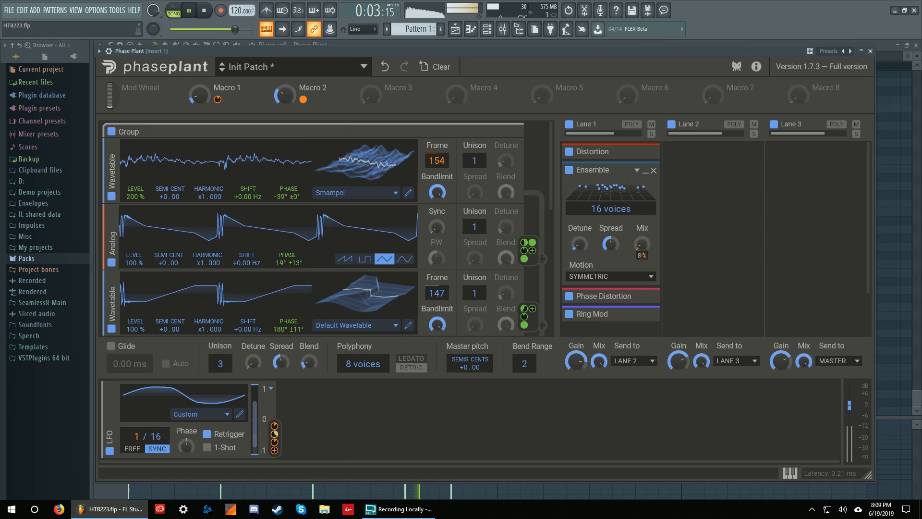
left_click(643, 255)
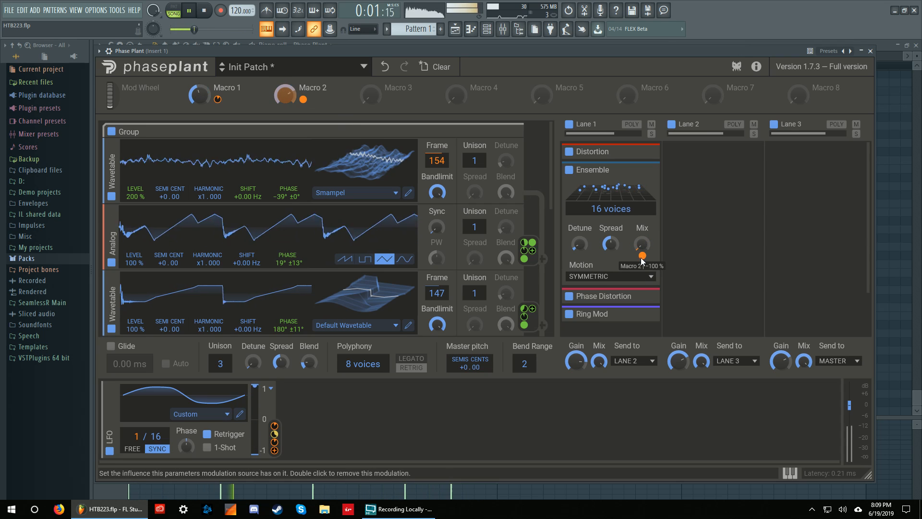
left_click(211, 15)
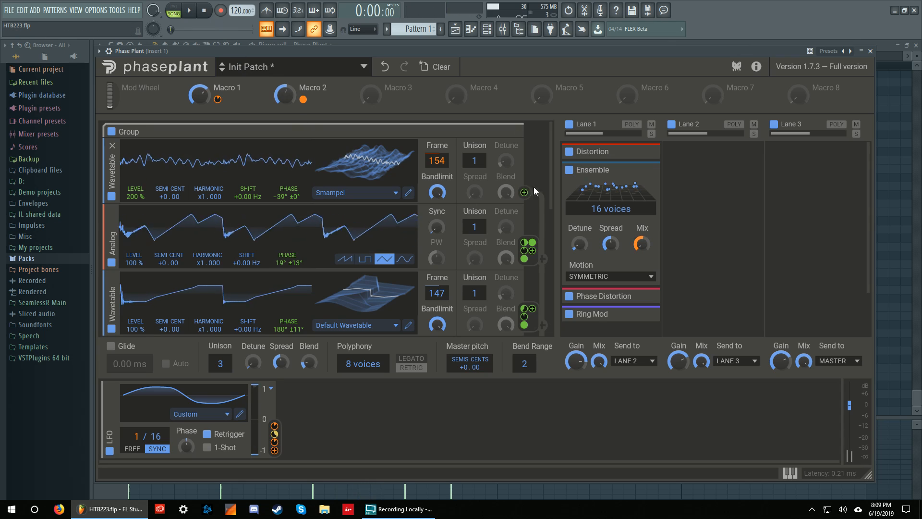
key("ctrl+s")
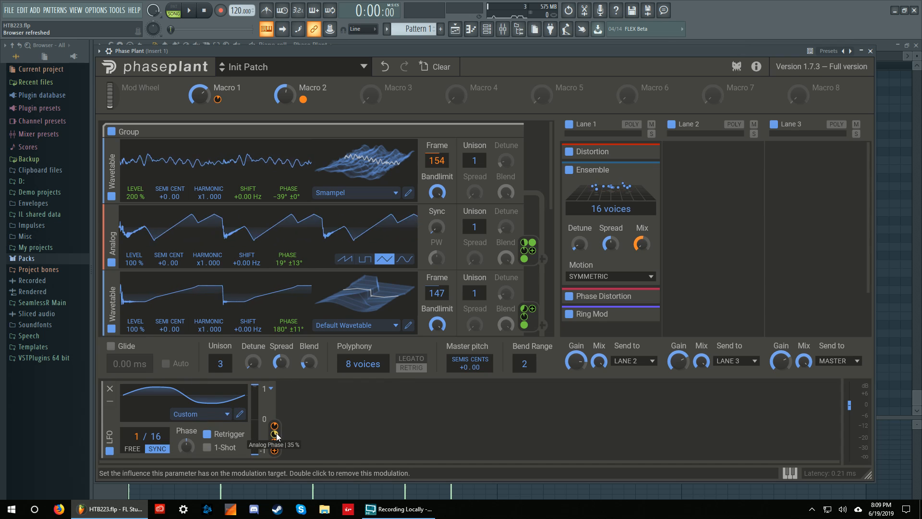
Step: Inspect the LFO's modulation amounts and display its available targets across the patch, including the Analog oscillator's phase
mouse_move(276, 425)
left_click(277, 449)
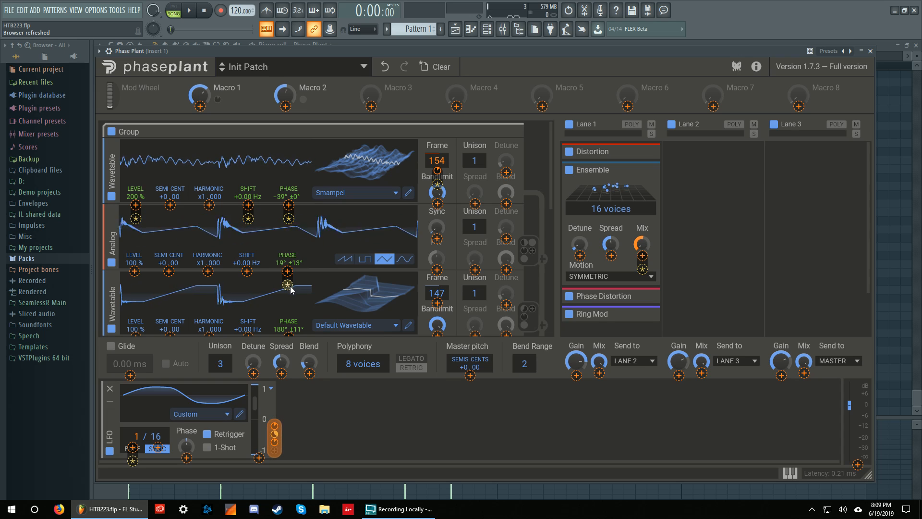
mouse_move(291, 288)
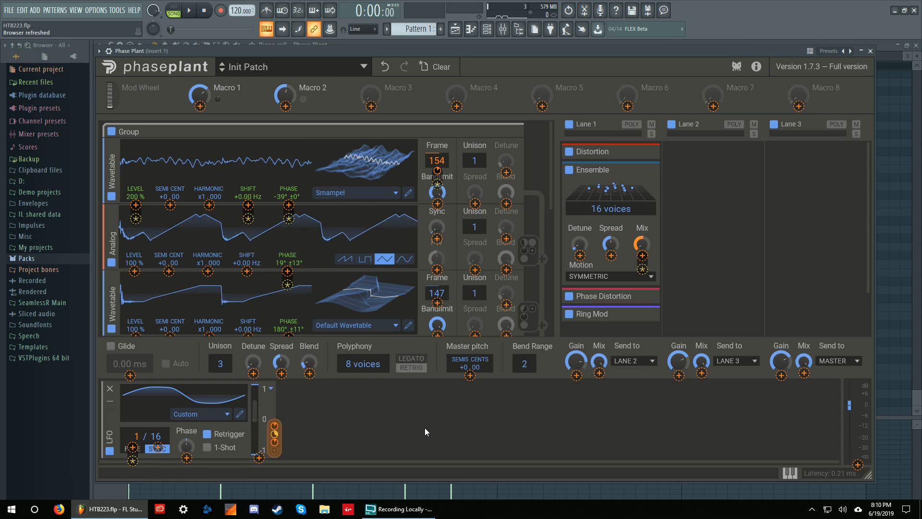
left_click(353, 409)
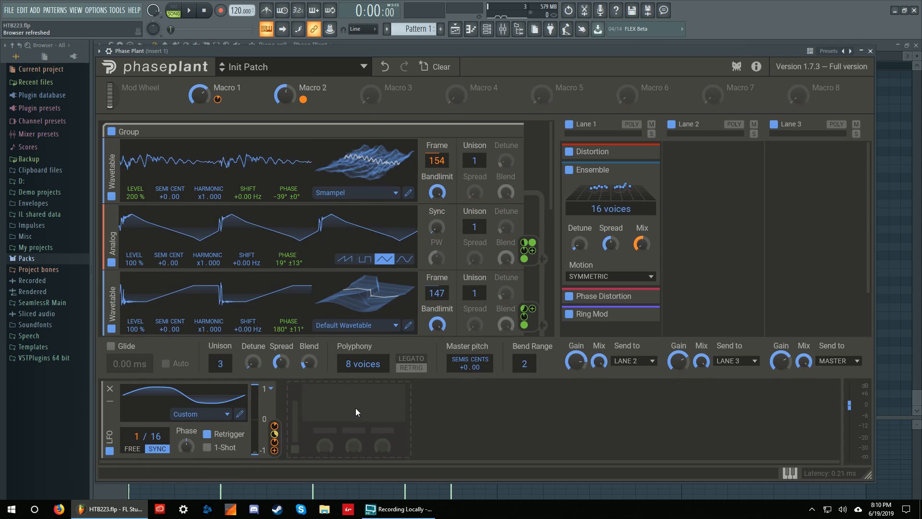
Step: Review both generator groups, including the first group's Distort and lower Analog modules and the second group's Aux module
scroll(405, 166, "down", 5)
scroll(400, 175, "down", 3)
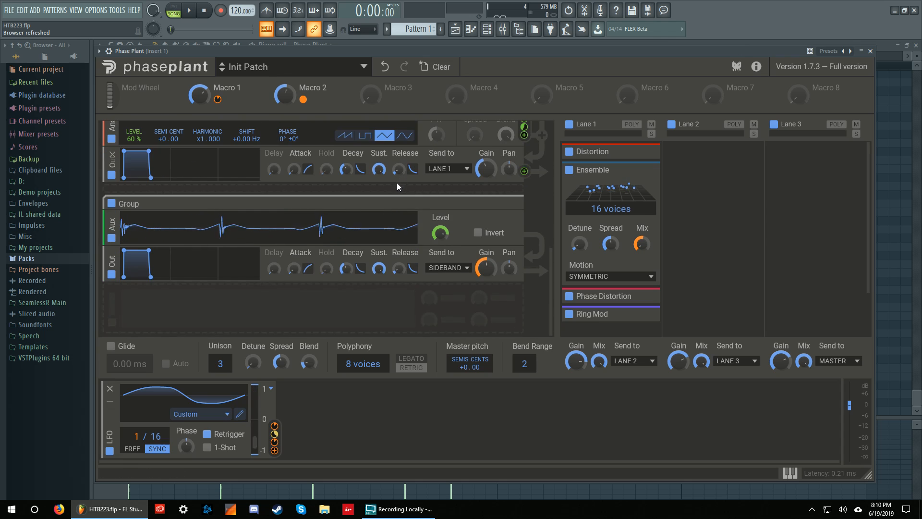
scroll(356, 310, "up", 8)
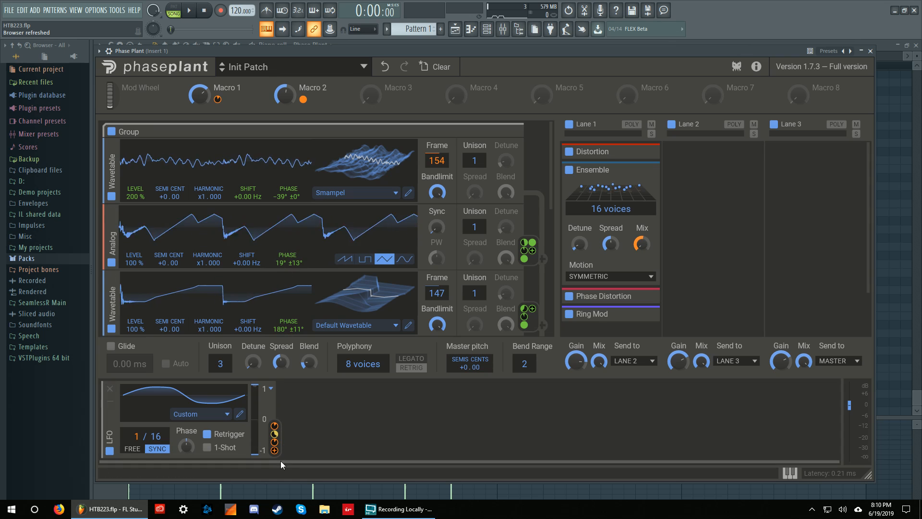
scroll(269, 234, "down", 2)
scroll(269, 229, "down", 2)
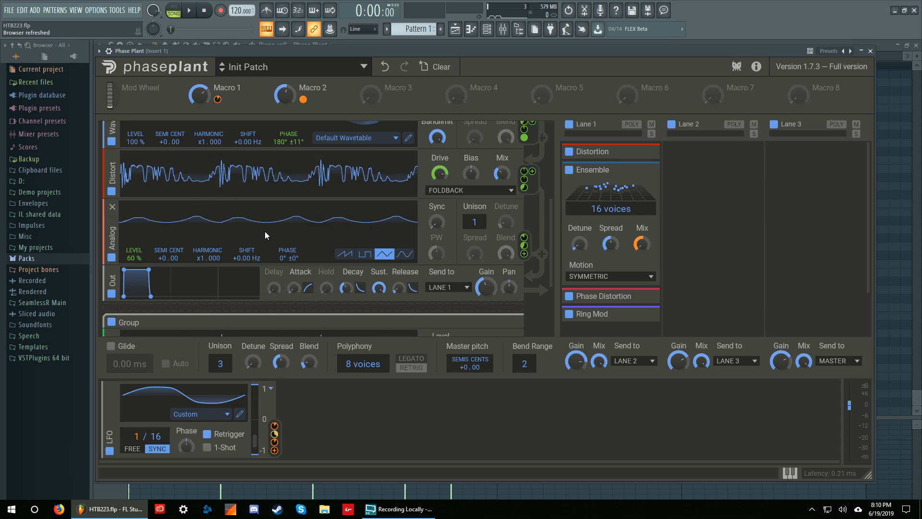
scroll(269, 232, "up", 5)
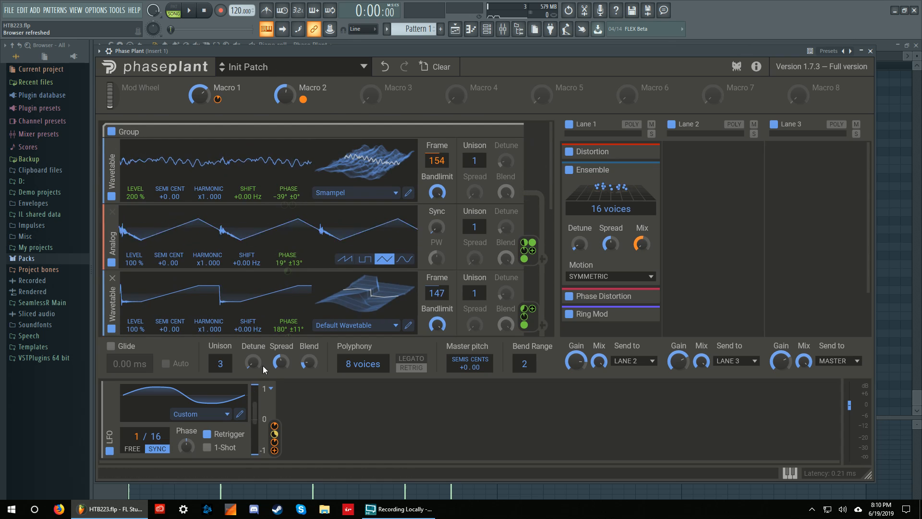
Step: Show the LFO's modulation target markers once more and hide them
left_click(275, 449)
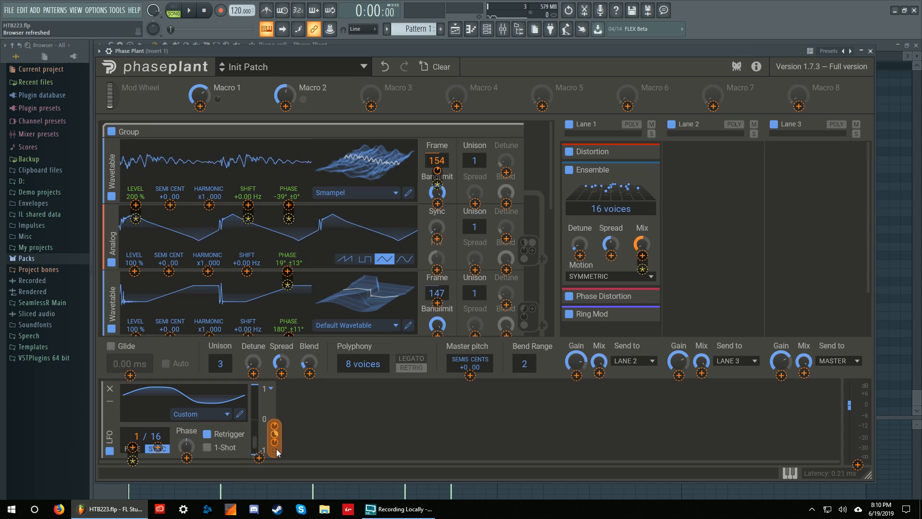
left_click(276, 449)
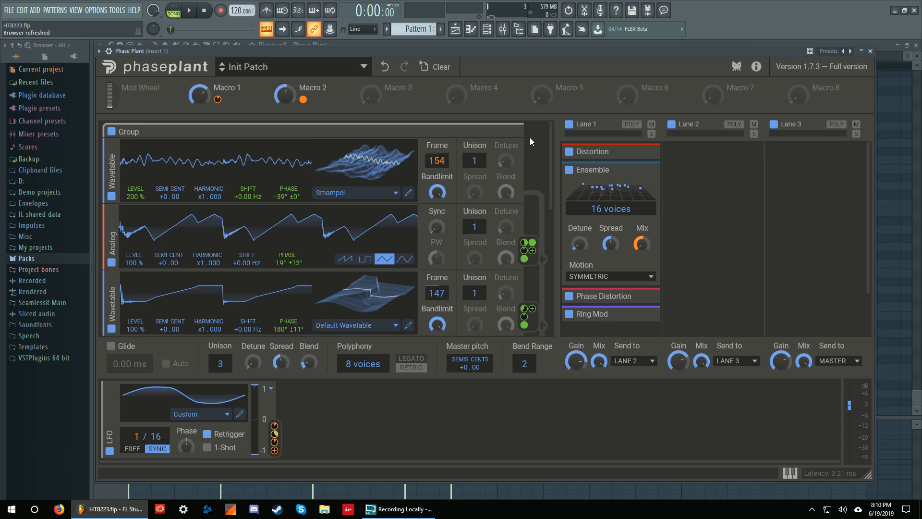
Step: Shift the Phase Plant window slightly and look through the first group's oscillators to the Distort module
left_click_drag(530, 52, 535, 56)
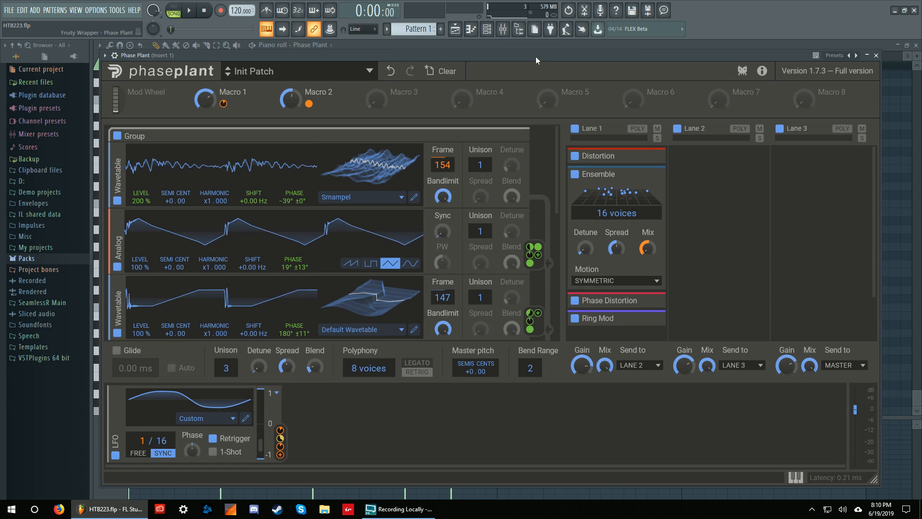
scroll(261, 207, "down", 1)
scroll(260, 206, "down", 6)
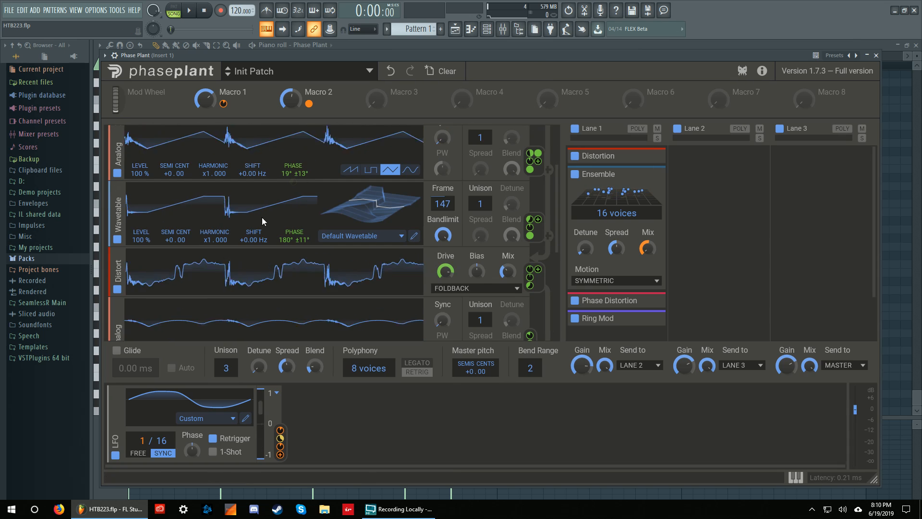
Step: Collapse the Ensemble effect in Lane 1 and expand the Phase Distortion and Ring Mod effects to show their settings
scroll(370, 265, "up", 7)
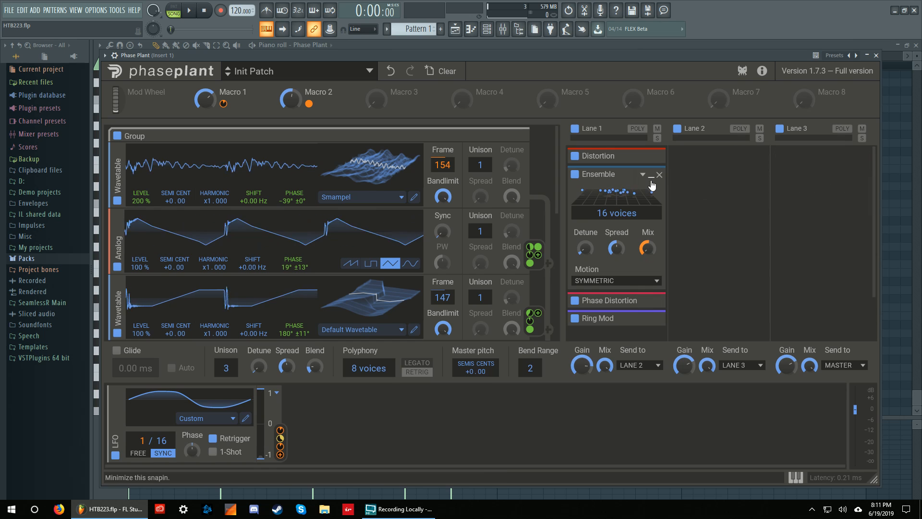
left_click(651, 174)
left_click(644, 193)
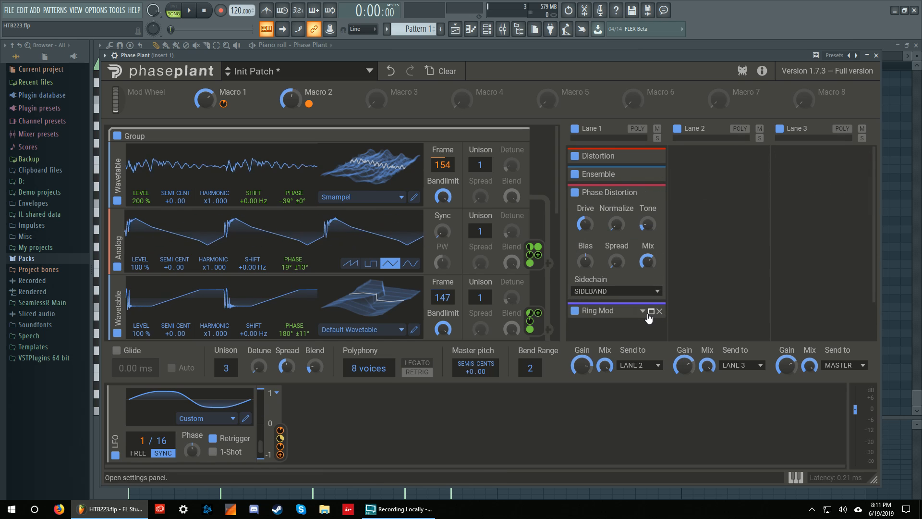
left_click(652, 312)
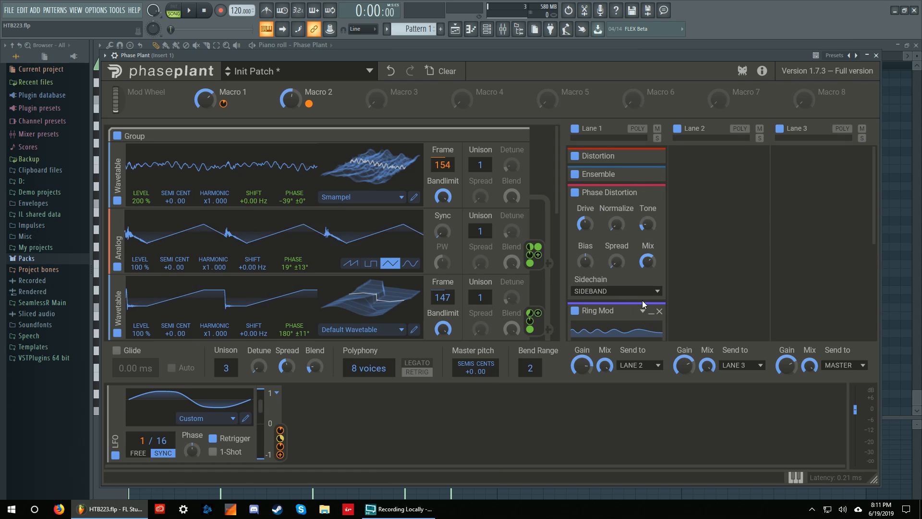
scroll(646, 303, "down", 1)
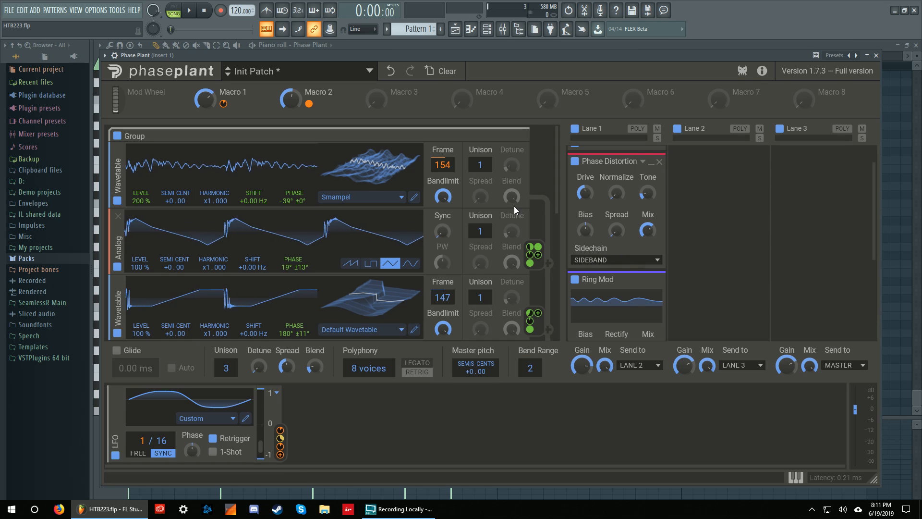
Step: Review the second group's Aux module and the first group's output module
scroll(509, 208, "down", 6)
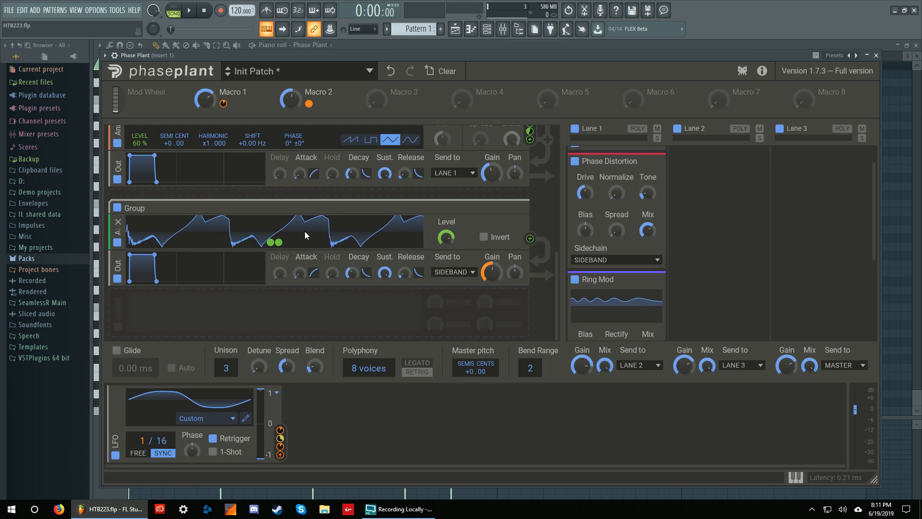
scroll(333, 320, "up", 2)
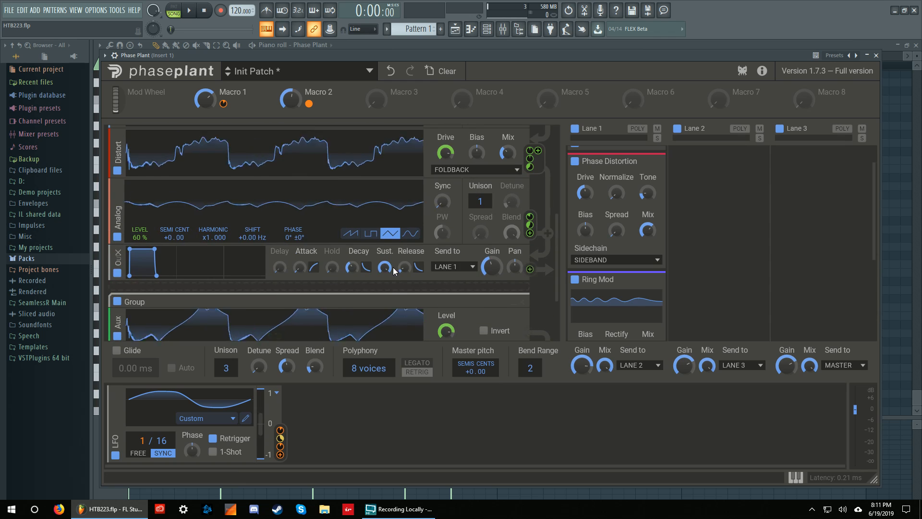
scroll(362, 285, "down", 2)
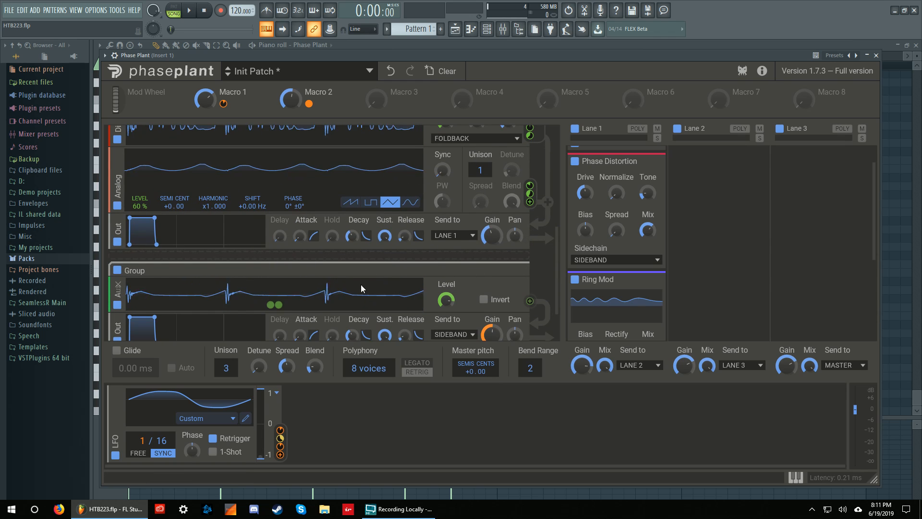
Step: Add another Aux module below the second group's output and route the existing Aux module into it at 100%
left_click(291, 307)
left_click(404, 361)
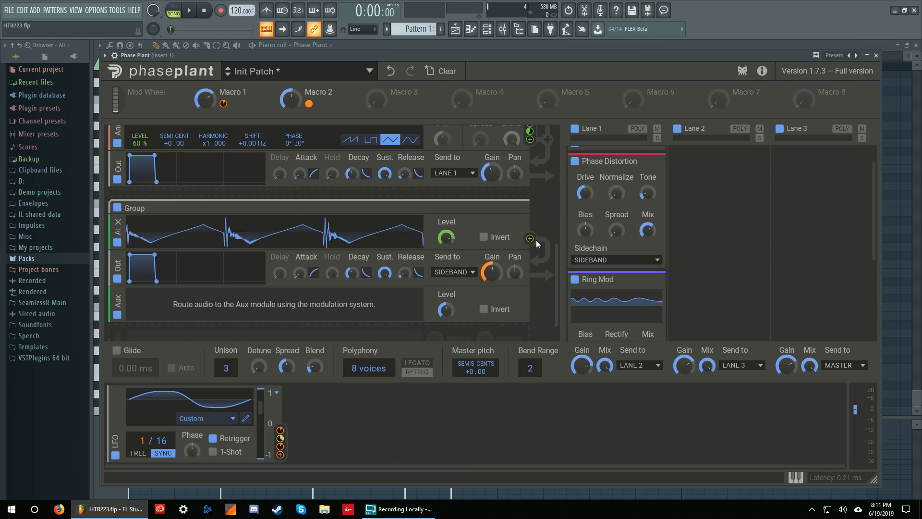
left_click_drag(528, 240, 275, 315)
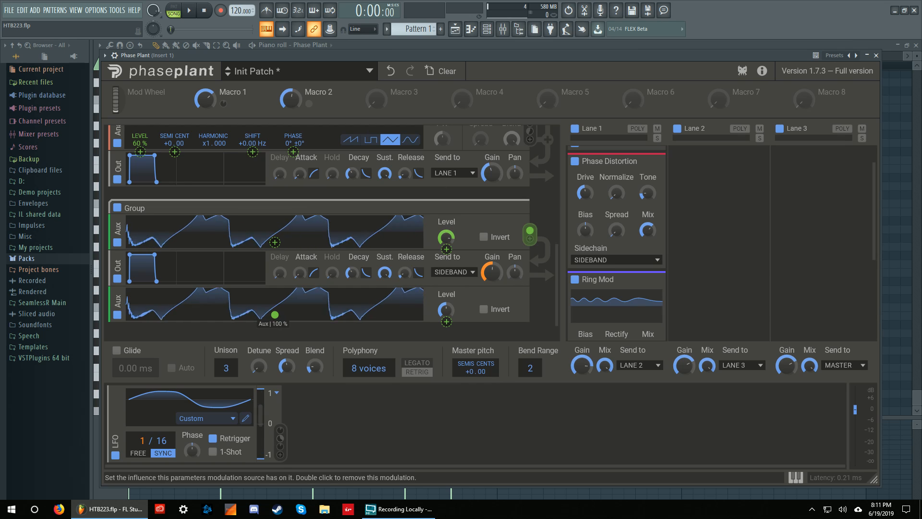
Step: Look back over the first group's oscillators and remove the extra Aux module below the second group's output
scroll(341, 242, "up", 2)
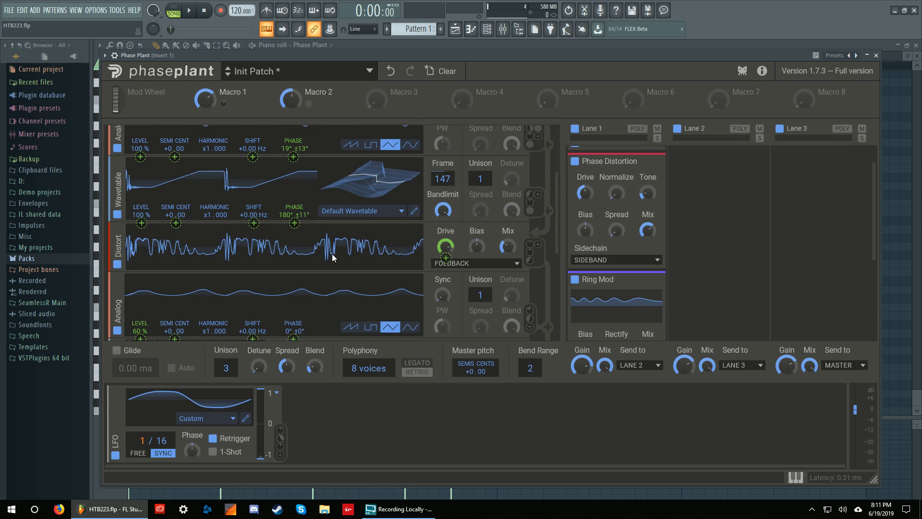
scroll(264, 223, "up", 2)
scroll(318, 239, "up", 1)
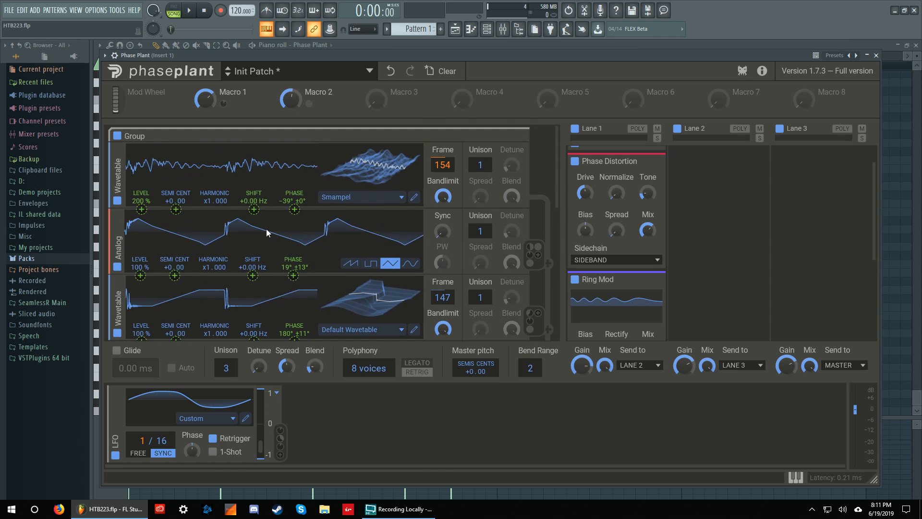
scroll(293, 270, "down", 3)
scroll(292, 271, "down", 5)
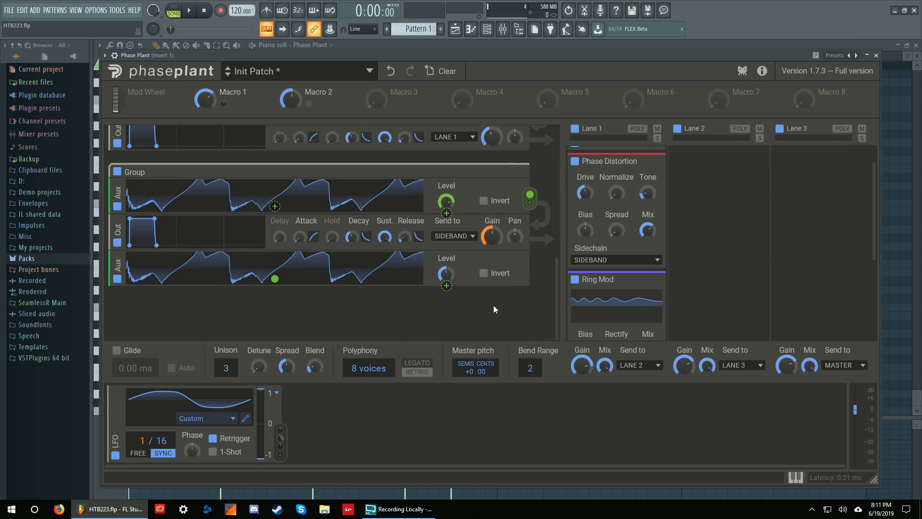
left_click(482, 307)
left_click(118, 258)
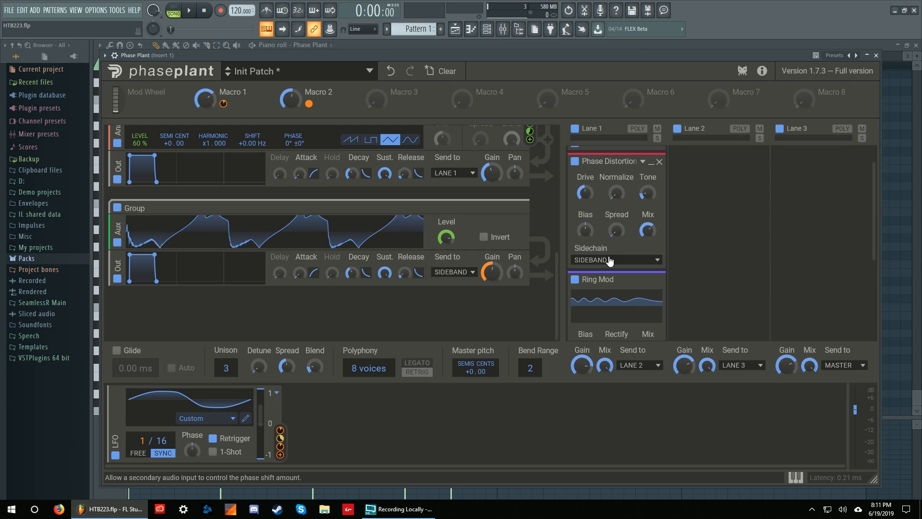
Step: Review the Ring Mod effect's modulator source options and close the list with SIDEBAND kept
scroll(615, 269, "down", 1)
scroll(625, 260, "down", 2)
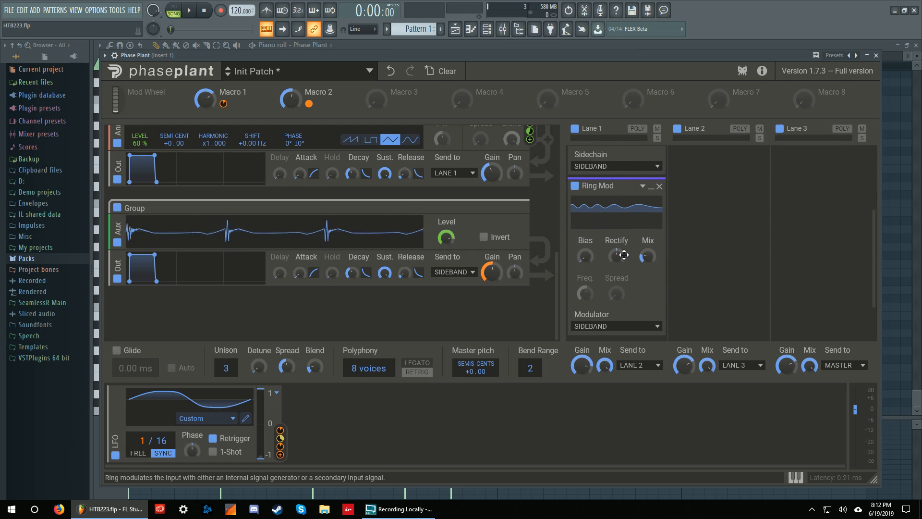
left_click(611, 327)
left_click(612, 328)
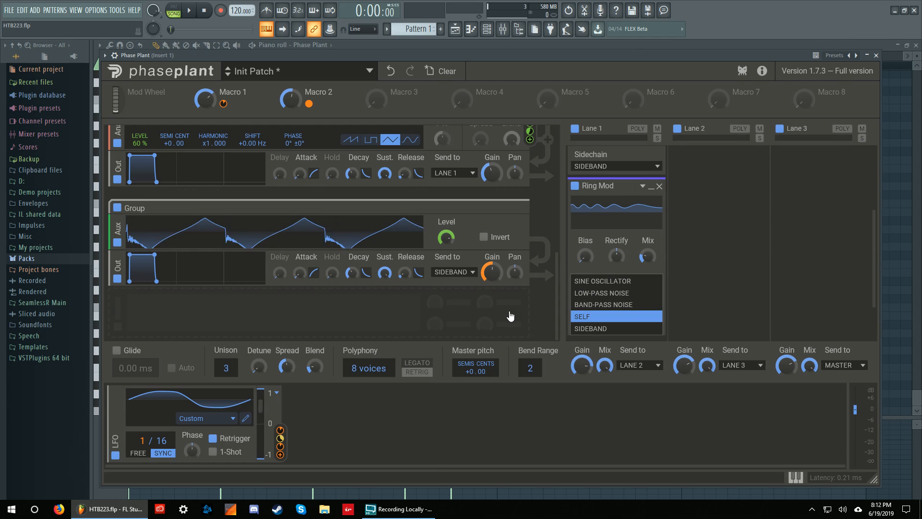
left_click(506, 309)
left_click(552, 295)
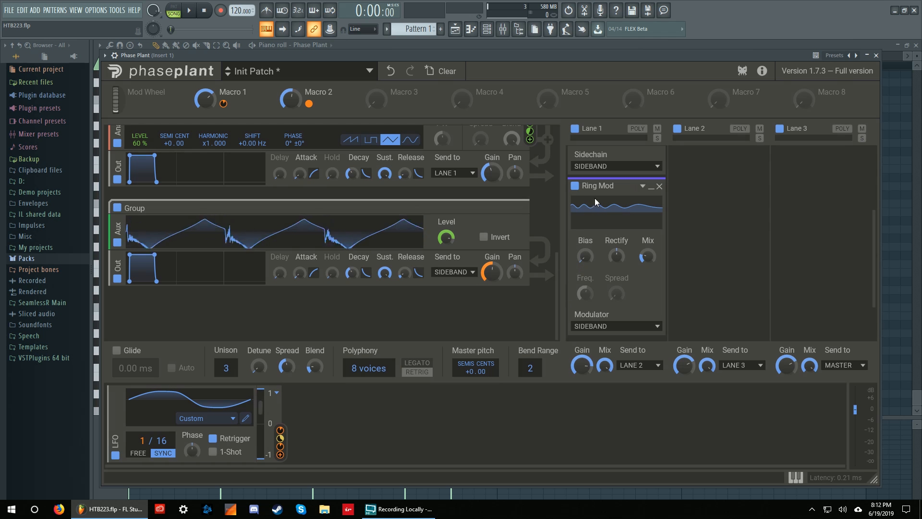
Step: Collapse Ring Mod and Phase Distortion, and briefly expand the Ensemble effect to check its settings
left_click(652, 187)
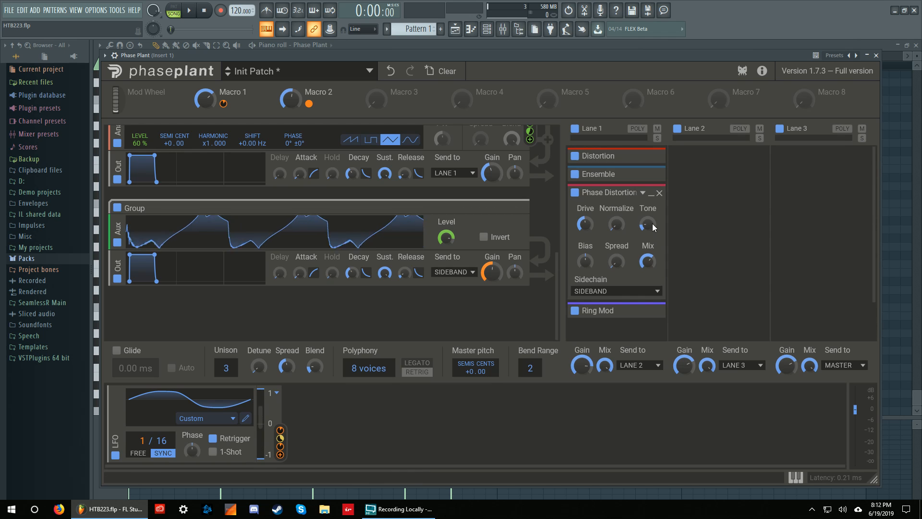
left_click(651, 194)
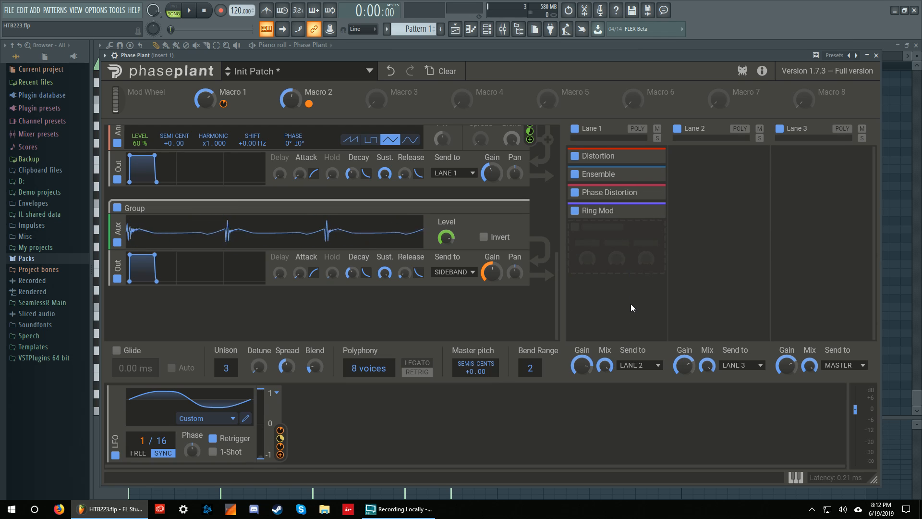
scroll(384, 241, "up", 5)
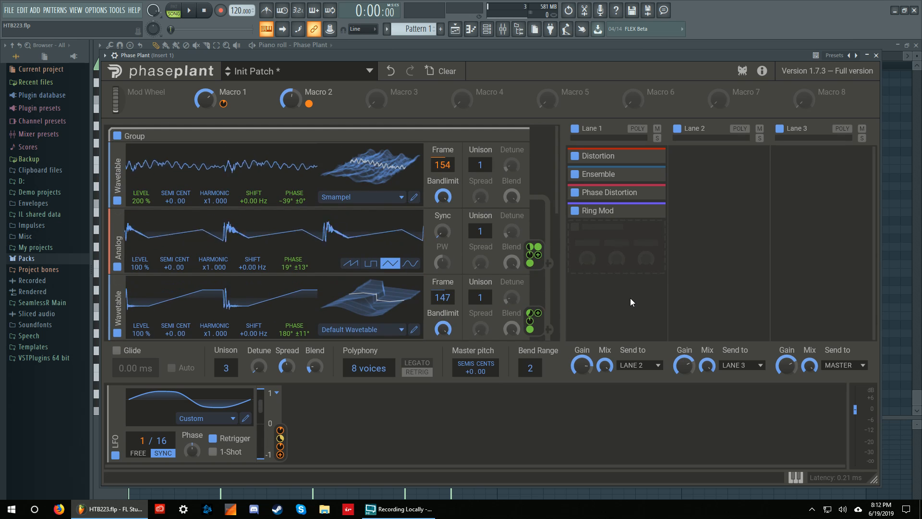
left_click(651, 175)
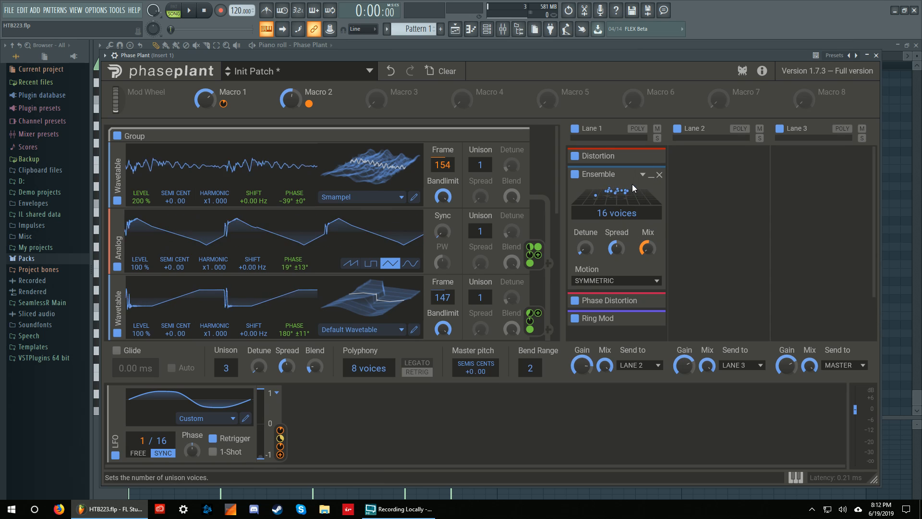
left_click(651, 174)
Step: Undo the removal of the Phase Distortion effect, and expand its settings with the pattern playing
left_click(659, 193)
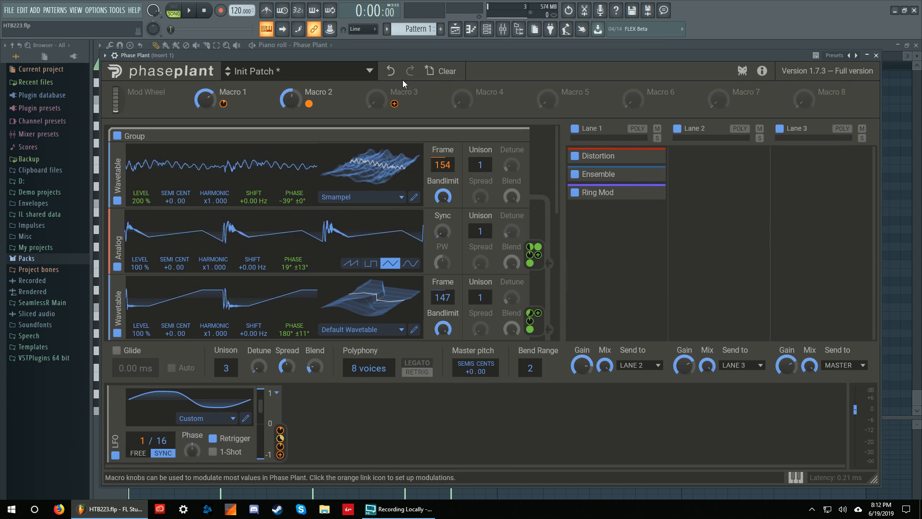
left_click(390, 71)
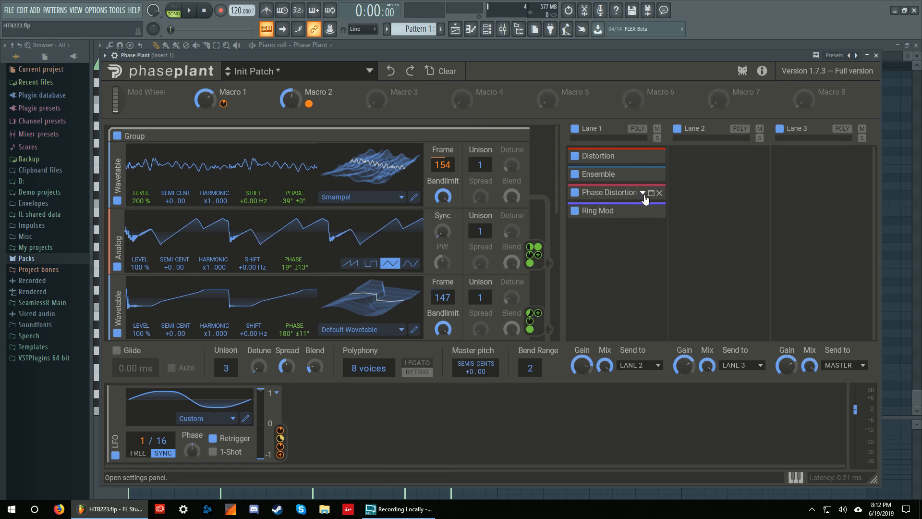
left_click(643, 193)
key("space")
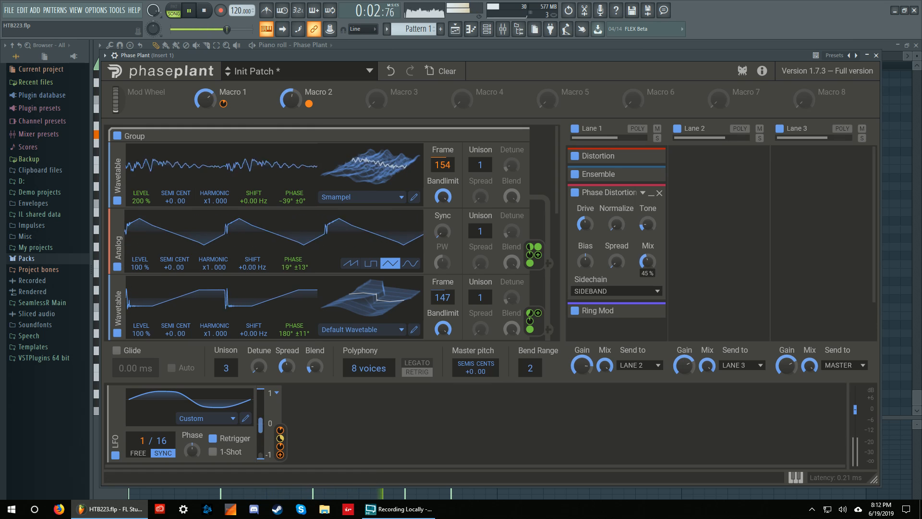
Step: Audition the pattern while sweeping Phase Distortion's Mix between zero and fully wet
left_click_drag(648, 265, 647, 226)
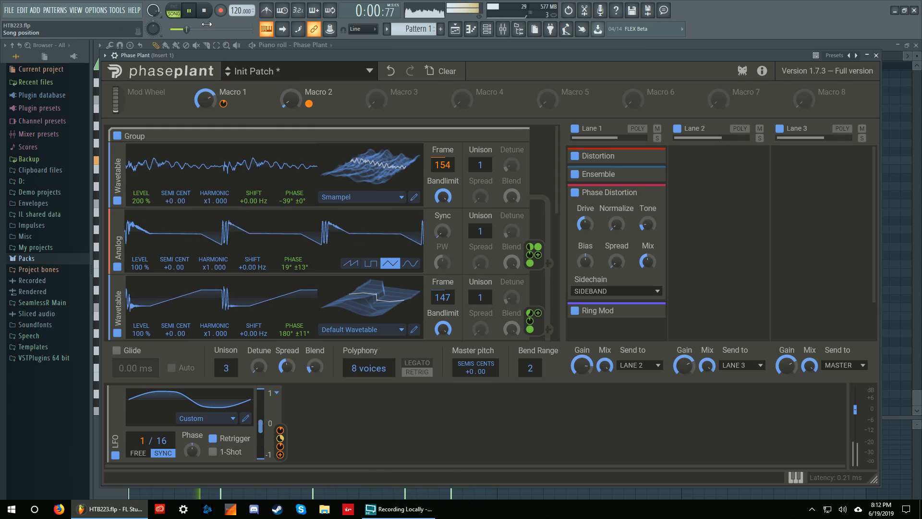
key("space")
left_click_drag(647, 267, 647, 298)
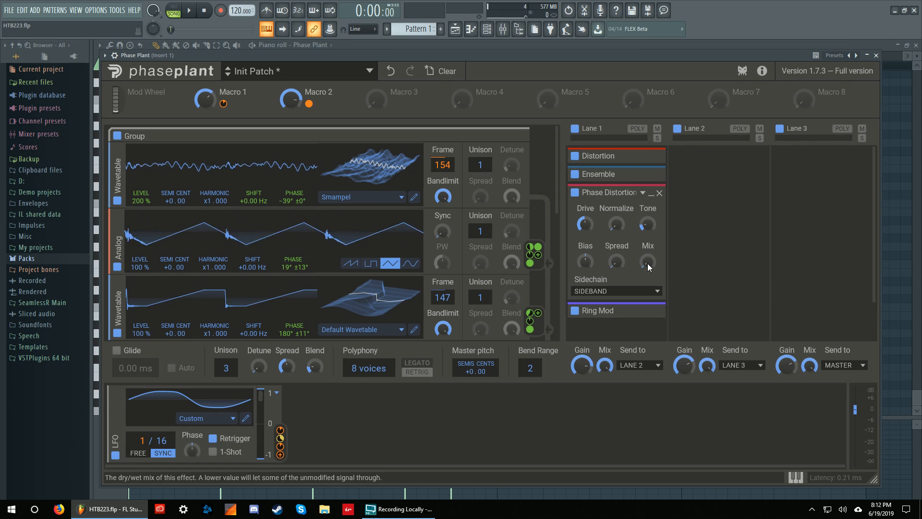
left_click_drag(647, 263, 647, 223)
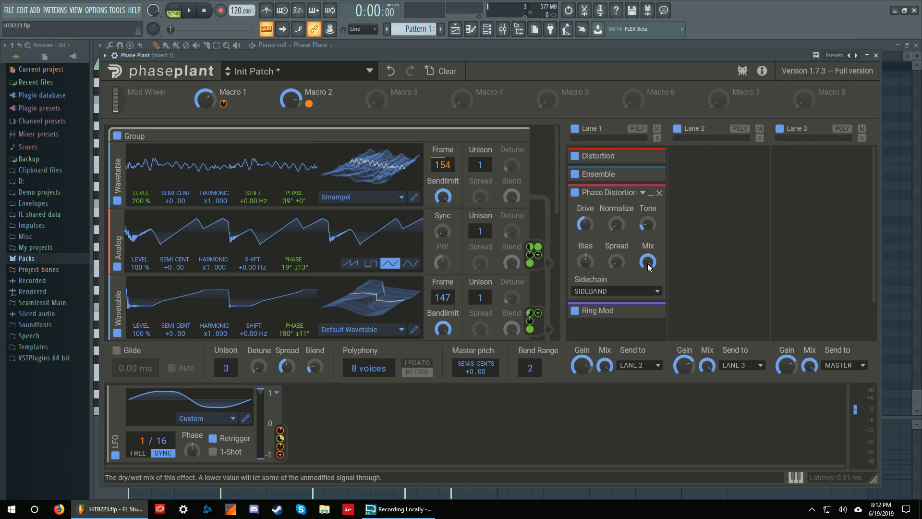
key("space")
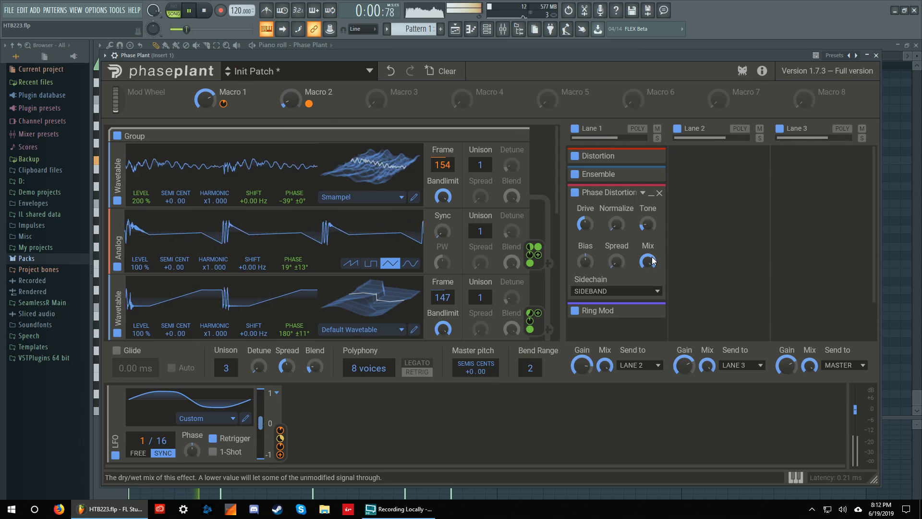
left_click_drag(647, 263, 648, 303)
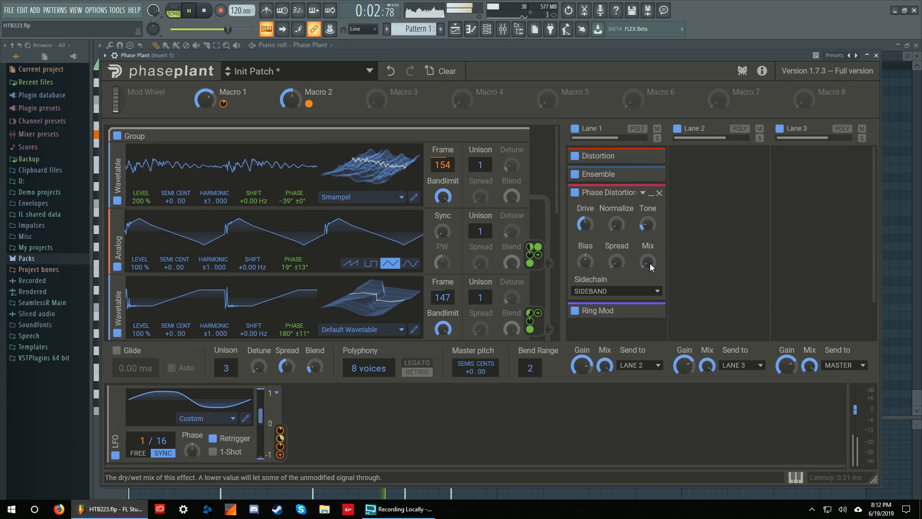
left_click_drag(647, 263, 647, 223)
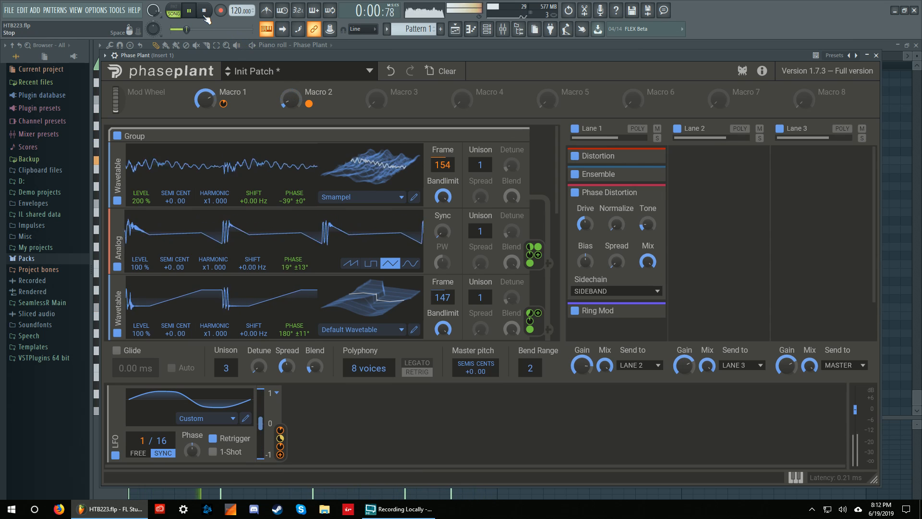
key("space")
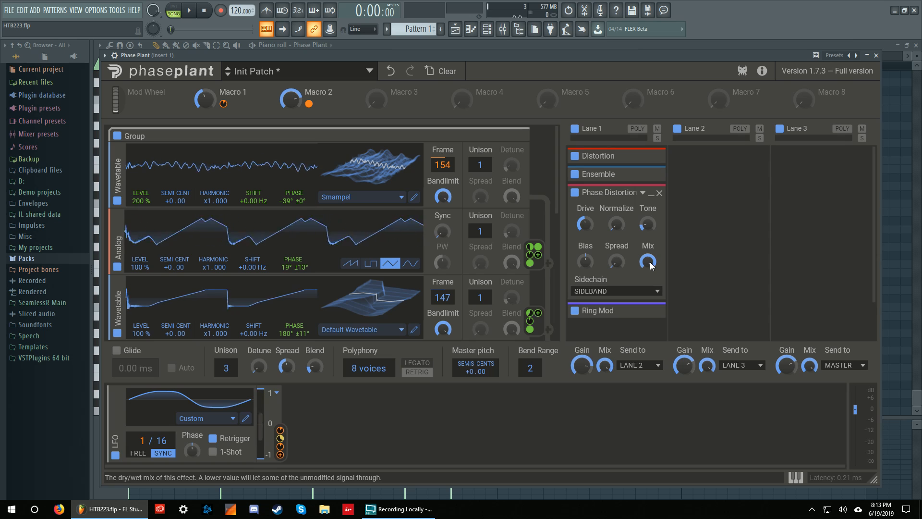
Step: Try Phase Distortion's Mix at 100%, and lower it to slightly above half during playback
left_click_drag(652, 265, 650, 228)
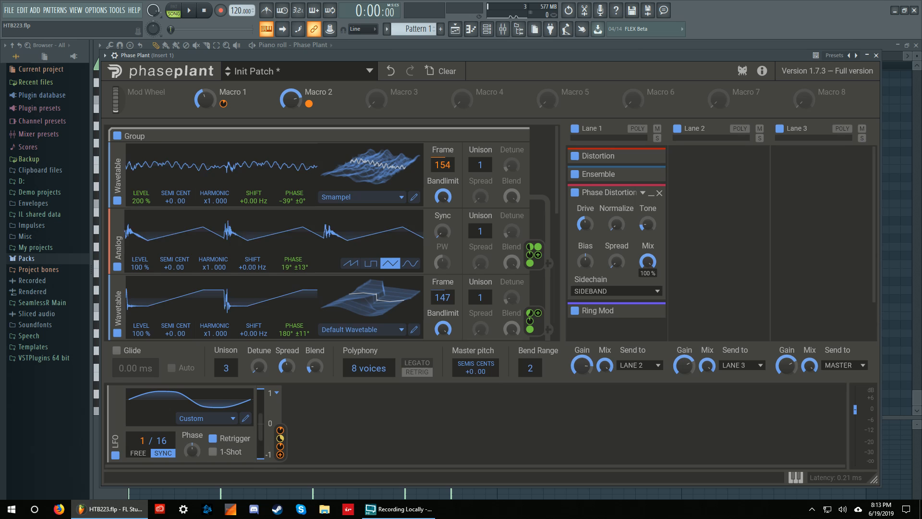
mouse_move(650, 264)
left_mouse_down()
mouse_move(649, 249)
mouse_move(650, 281)
left_mouse_up()
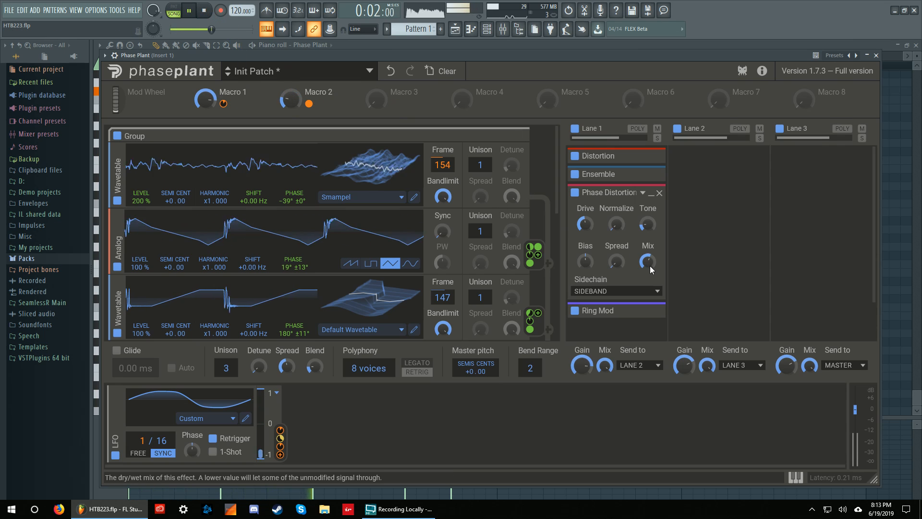
left_click_drag(643, 261, 644, 281)
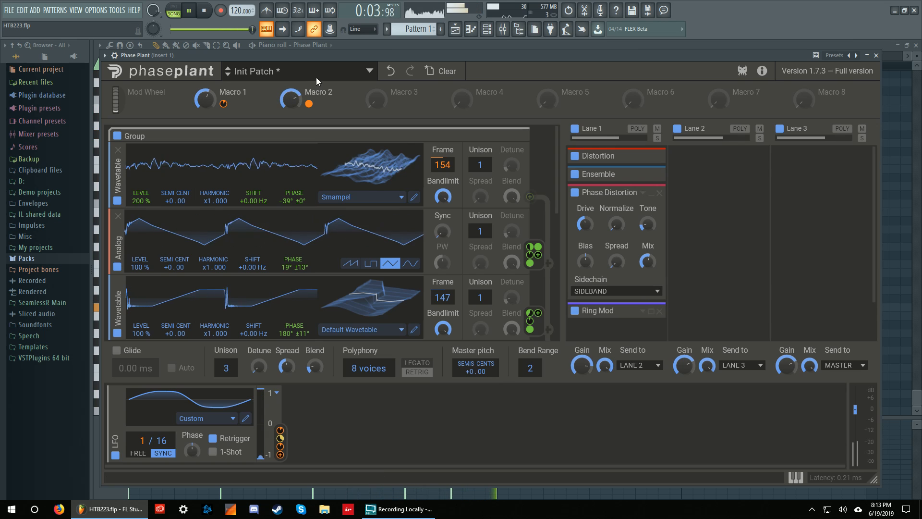
Step: Expand the Ring Mod effect in Lane 1 and show its Bias, Rectify and Mix settings
scroll(678, 249, "down", 1)
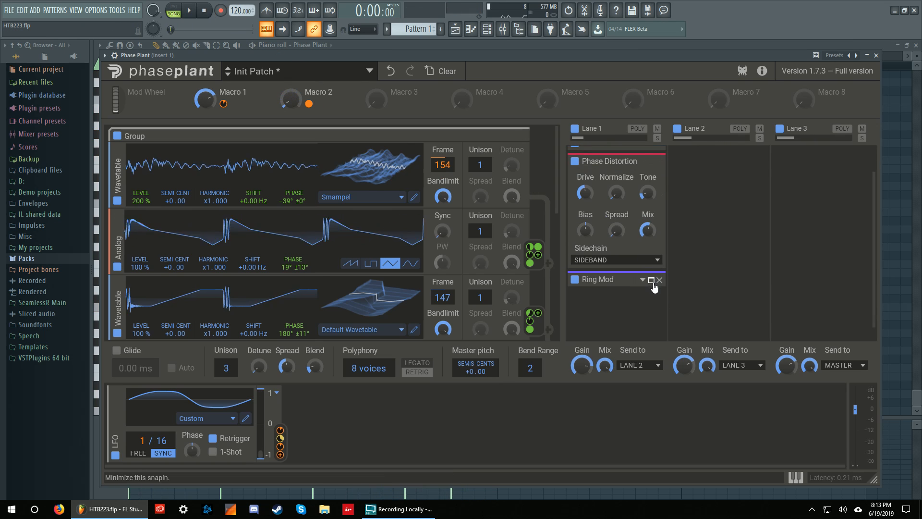
left_click(652, 281)
scroll(658, 301, "down", 1)
scroll(658, 302, "down", 1)
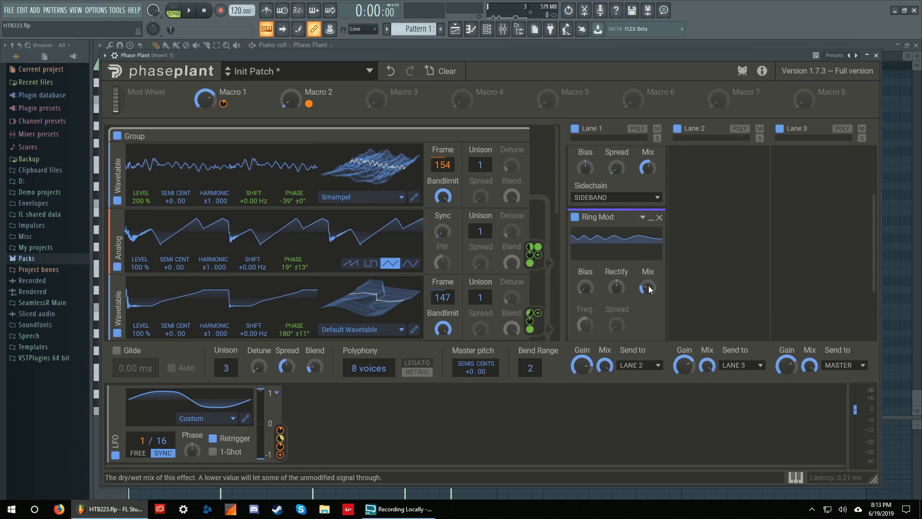
Step: Compare Ring Mod's Mix at 100% with reduced levels, and leave it at a low setting
left_click_drag(648, 287, 648, 259)
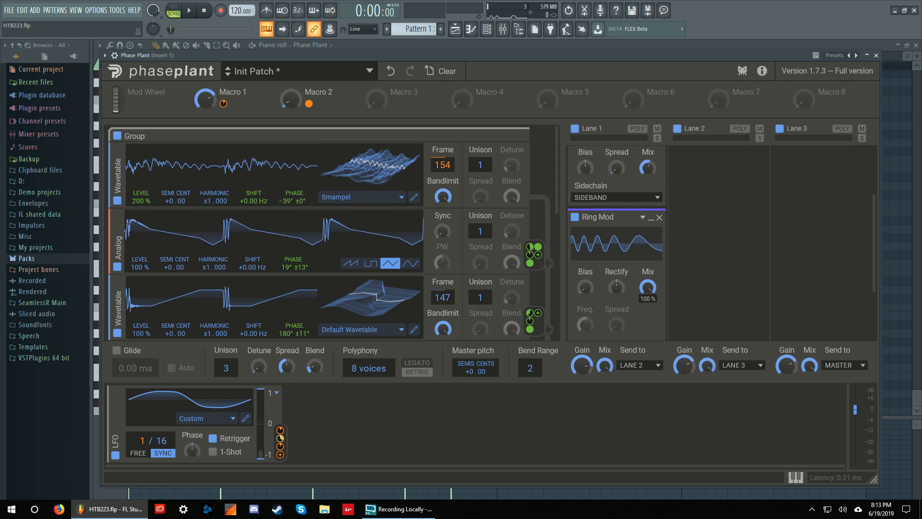
left_click_drag(648, 287, 648, 262)
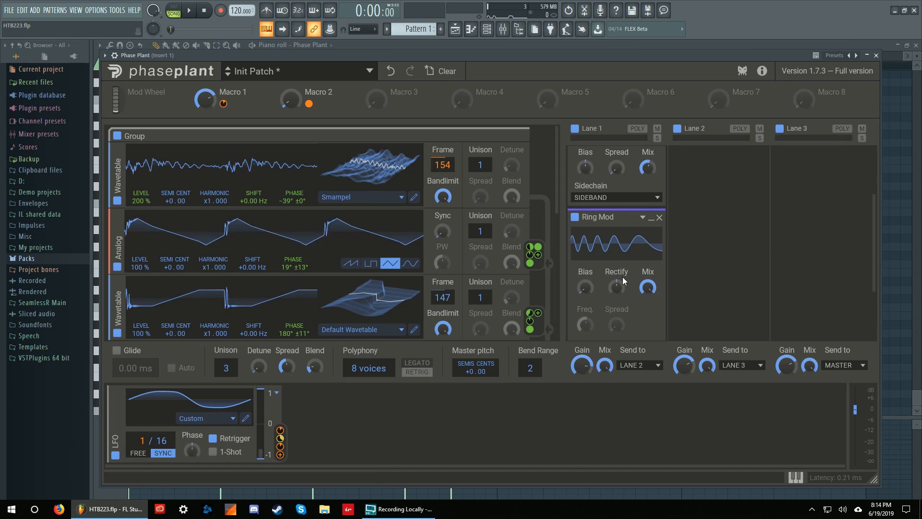
left_click_drag(648, 287, 648, 305)
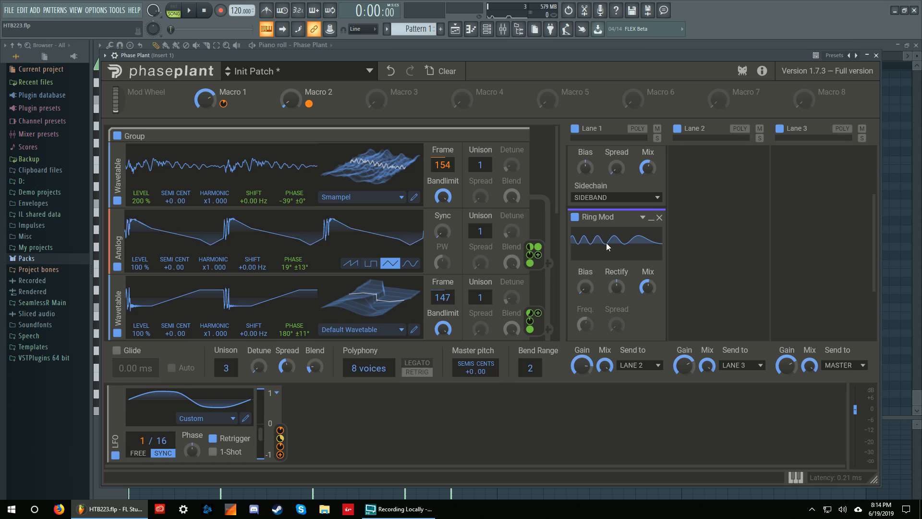
left_click_drag(648, 287, 647, 265)
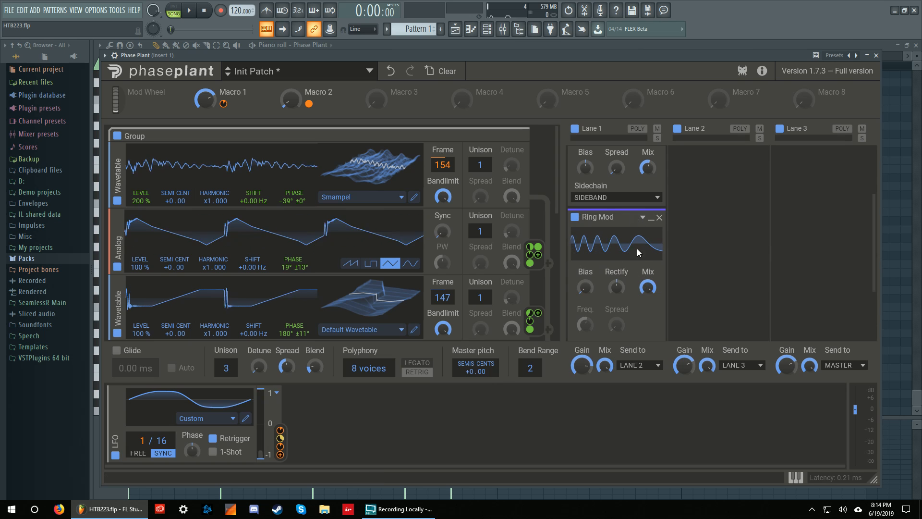
left_click_drag(649, 288, 649, 308)
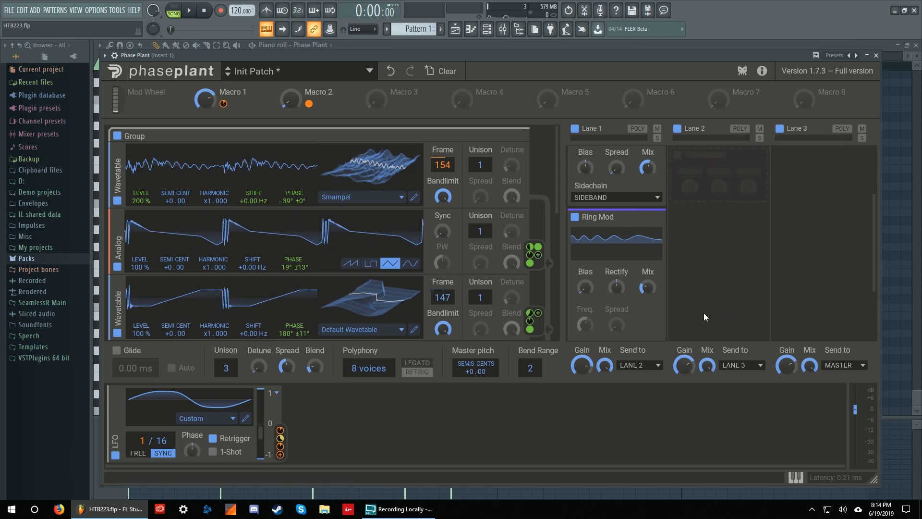
Step: Collapse the Ring Mod and Phase Distortion effects in Lane 1
left_click(651, 218)
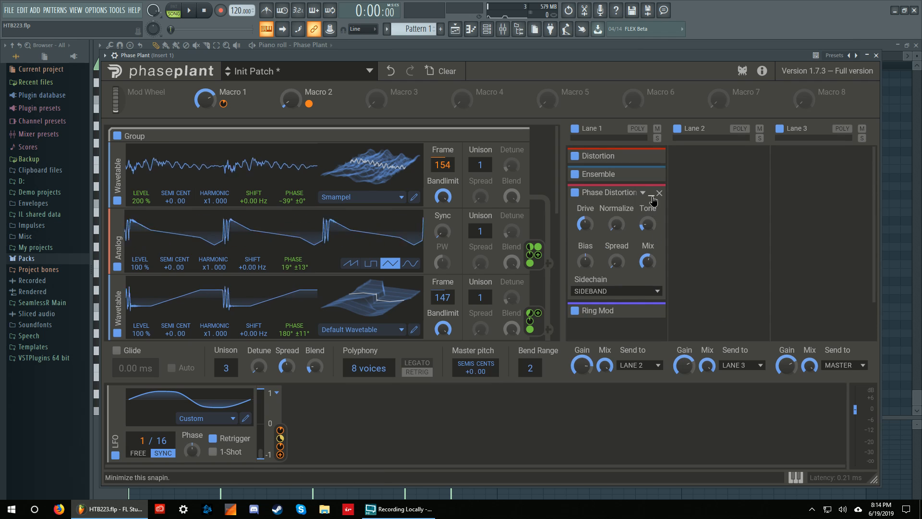
left_click(651, 194)
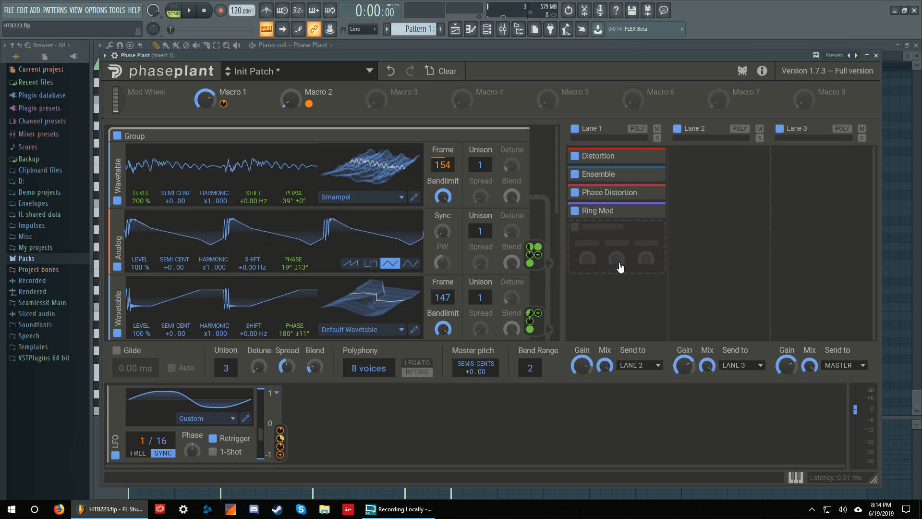
Step: Show and dismiss the synth's information screen, and view the mixer's Insert 1 effect chain before returning to the patch
left_click(762, 72)
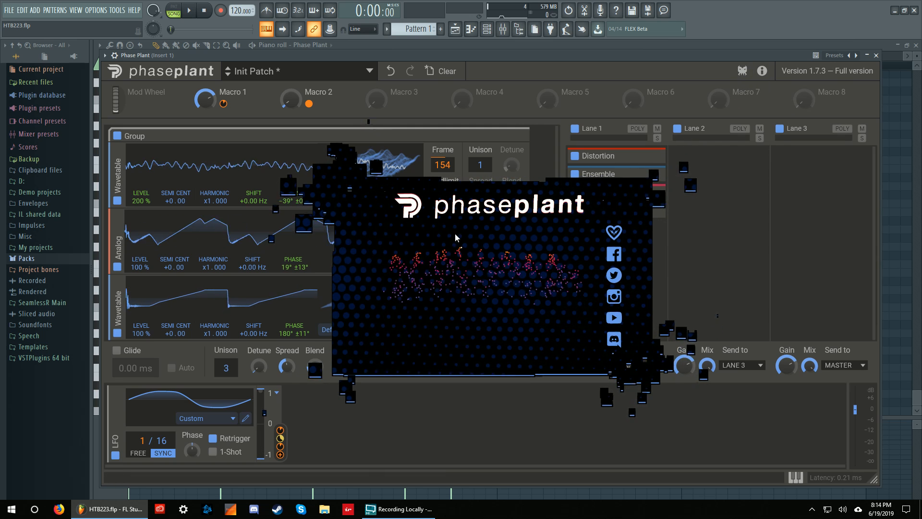
left_click(763, 73)
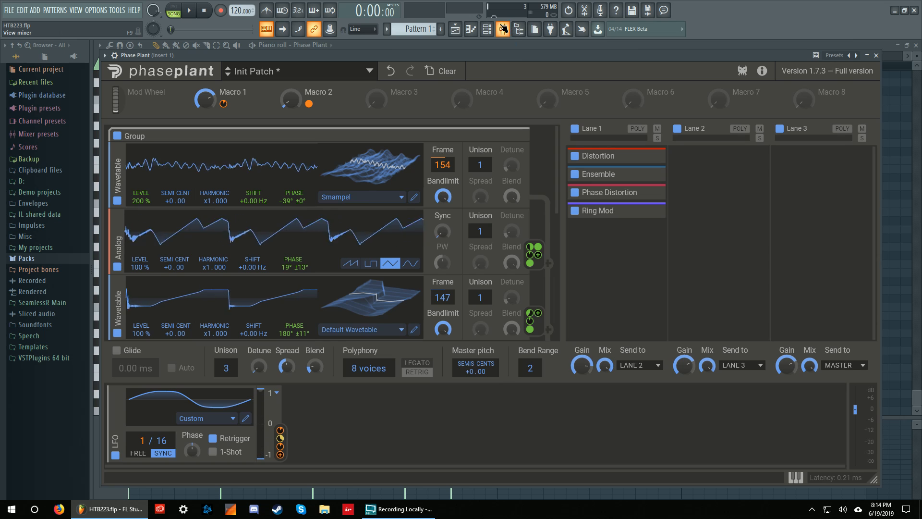
left_click(503, 29)
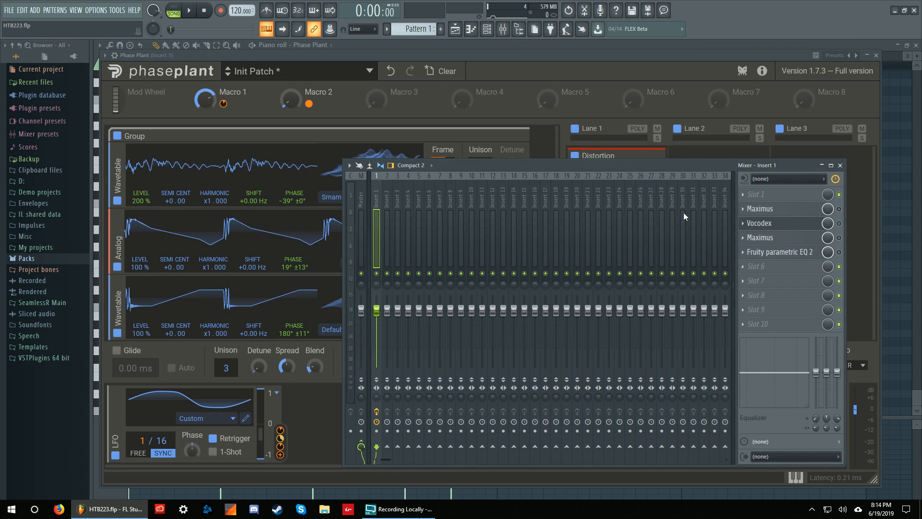
left_click(494, 57)
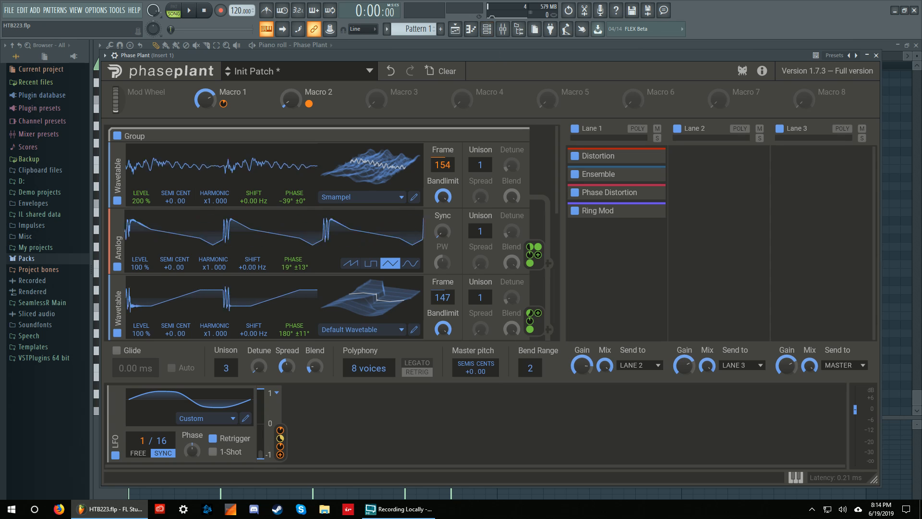
key("alt+Tab")
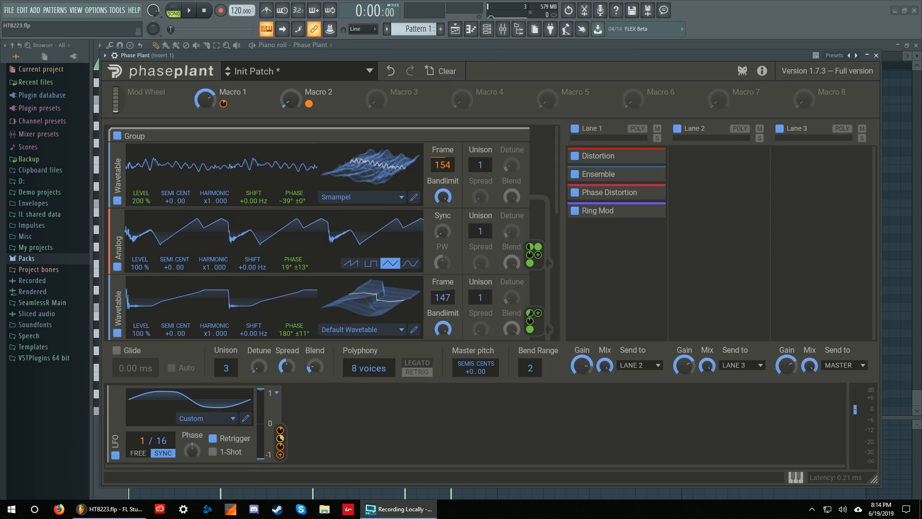